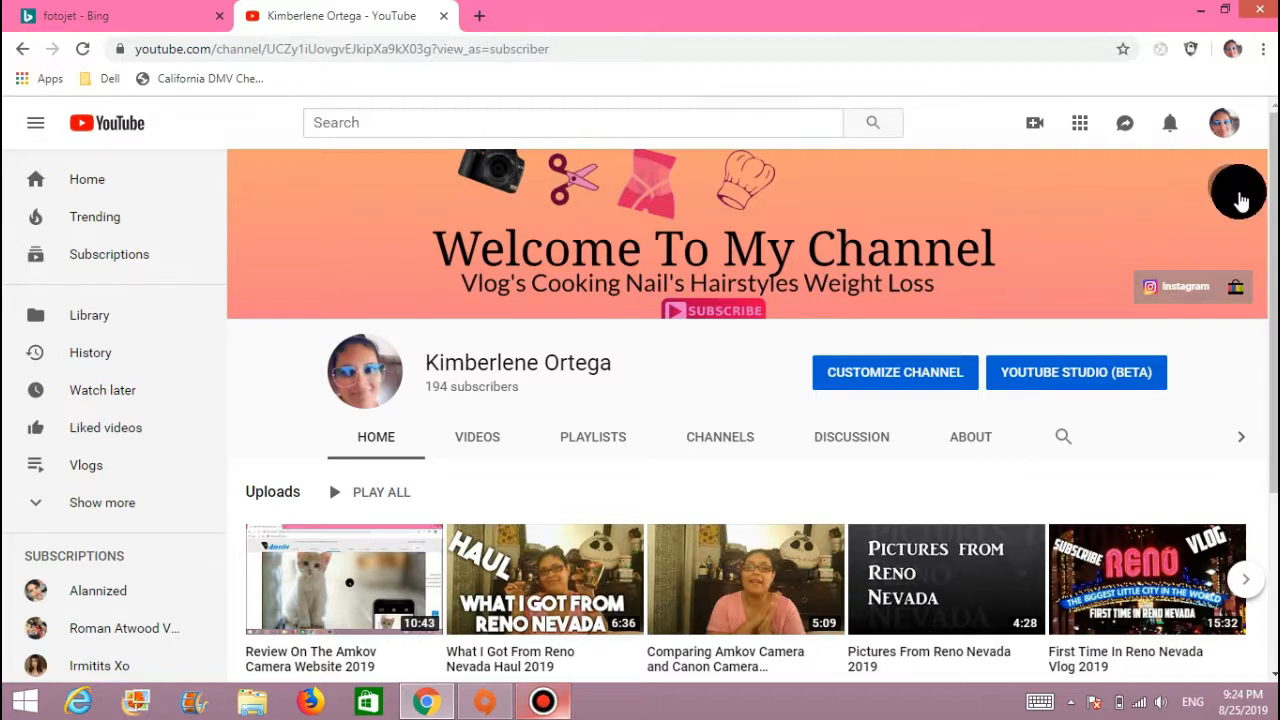
# - Check the recommended image size in the channel art upload dialog, leaving the channel's current art in place
pyautogui.click(1238, 192)
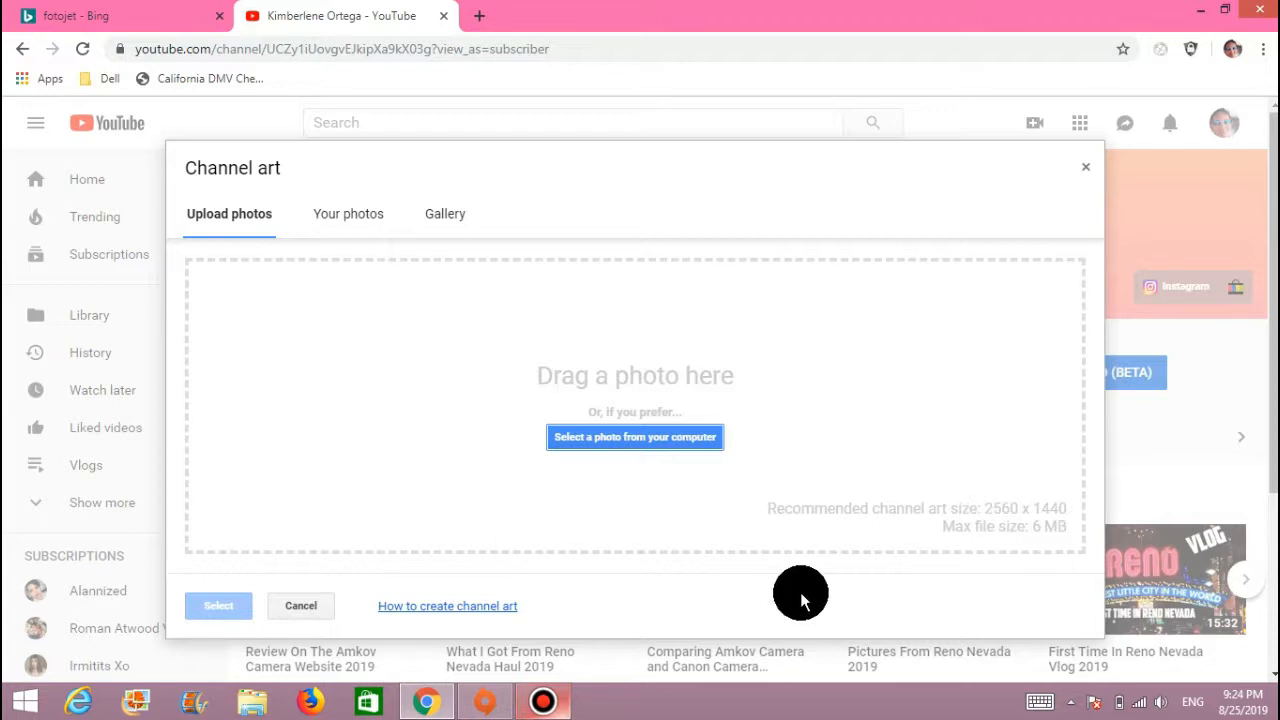
pyautogui.click(316, 606)
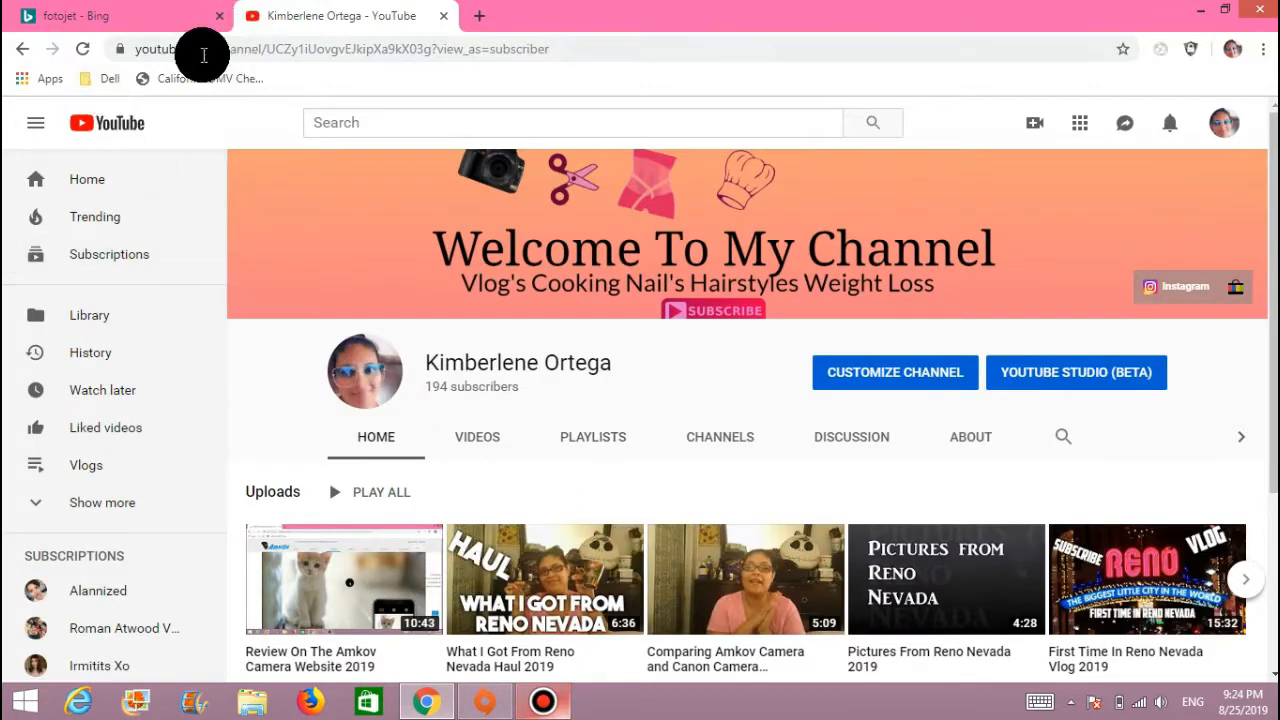
# - Open the FotoJet website from the Bing search results and start creating a design
pyautogui.click(178, 26)
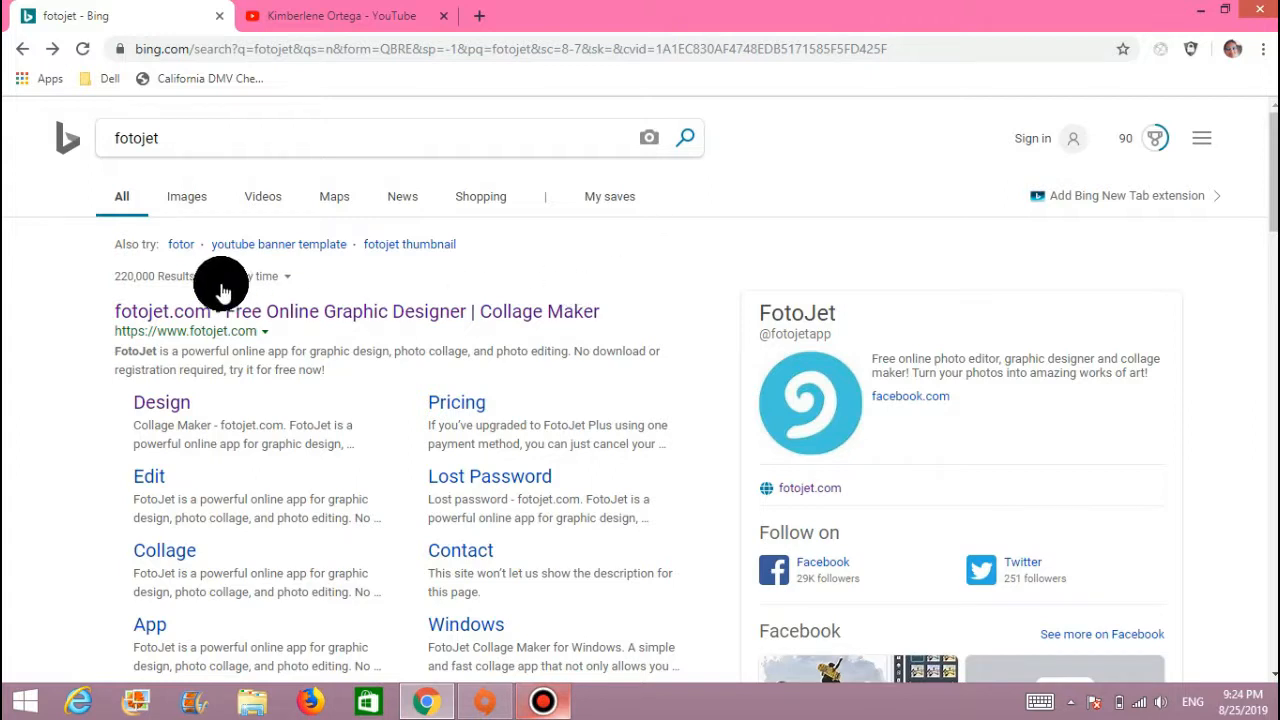
pyautogui.click(362, 318)
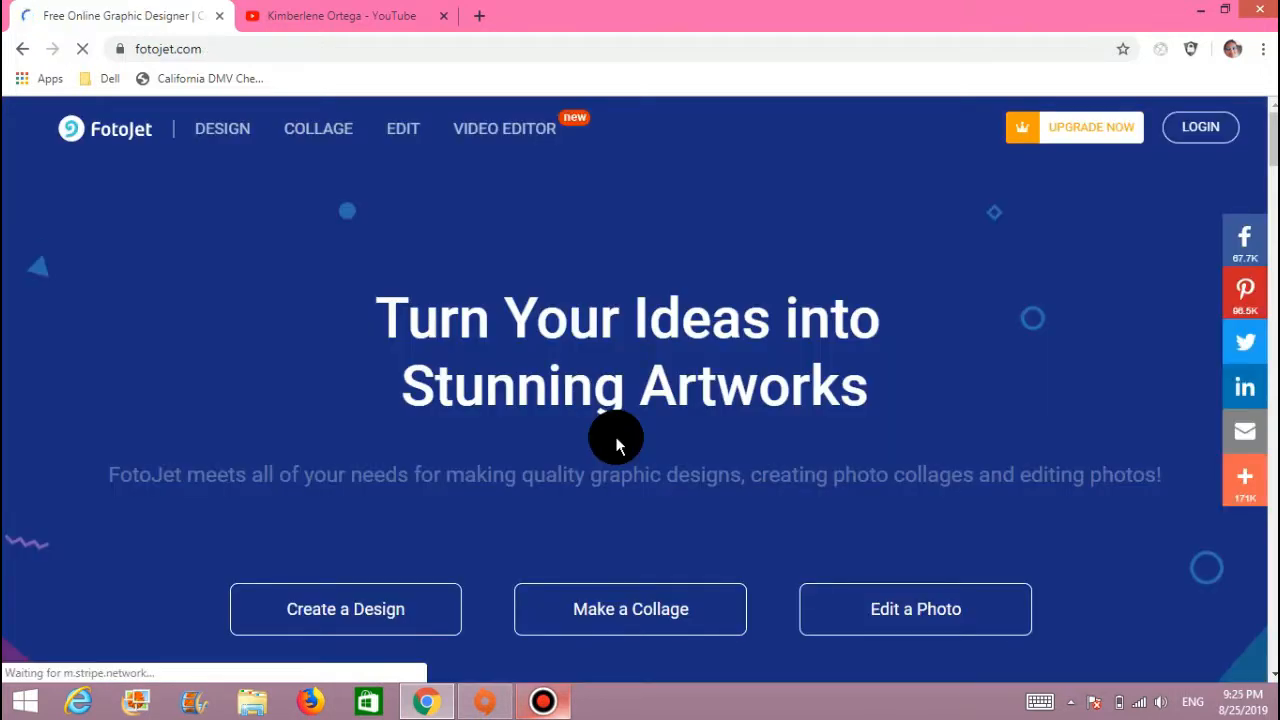
pyautogui.scroll(-3, 603, 423)
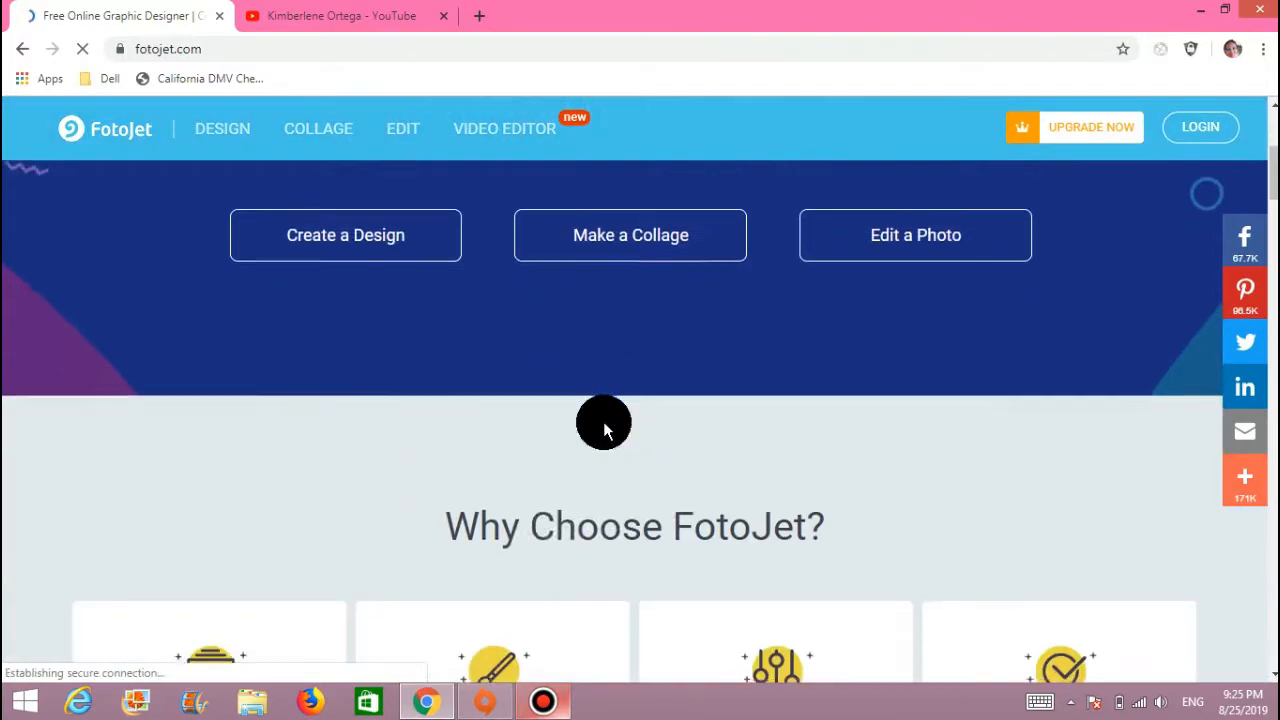
pyautogui.scroll(-3, 577, 489)
pyautogui.scroll(5, 717, 510)
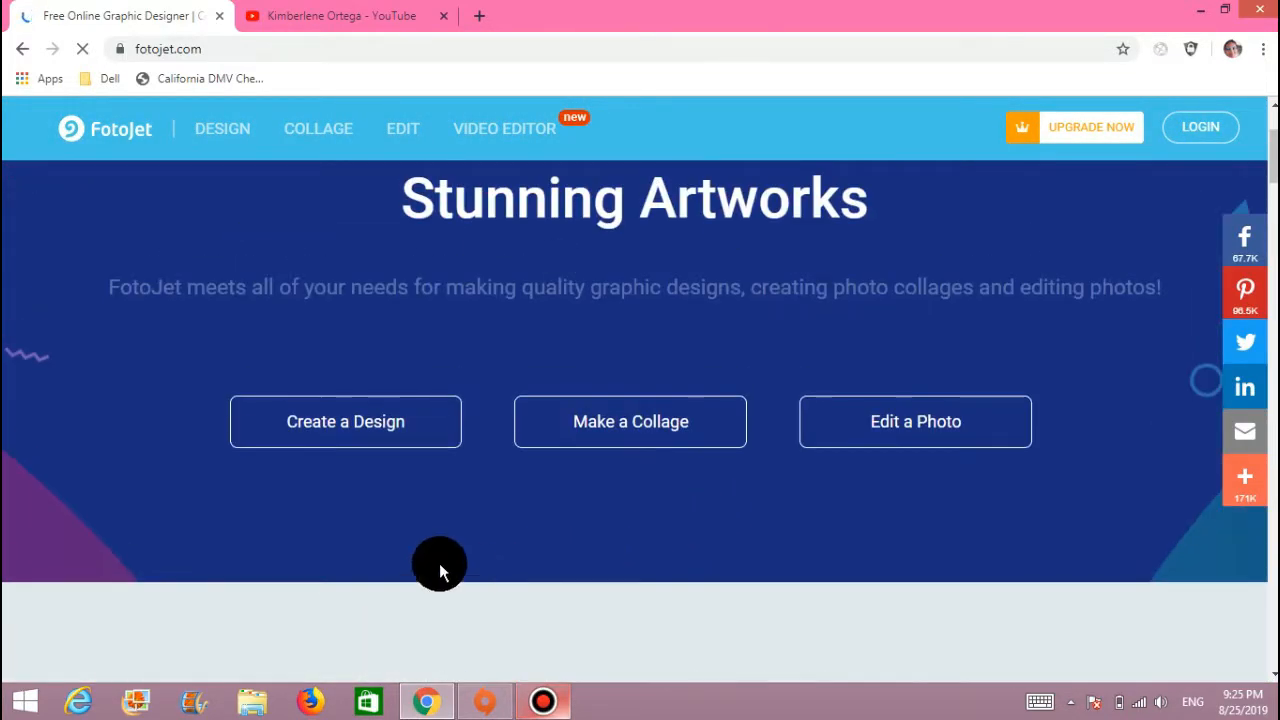
pyautogui.click(366, 437)
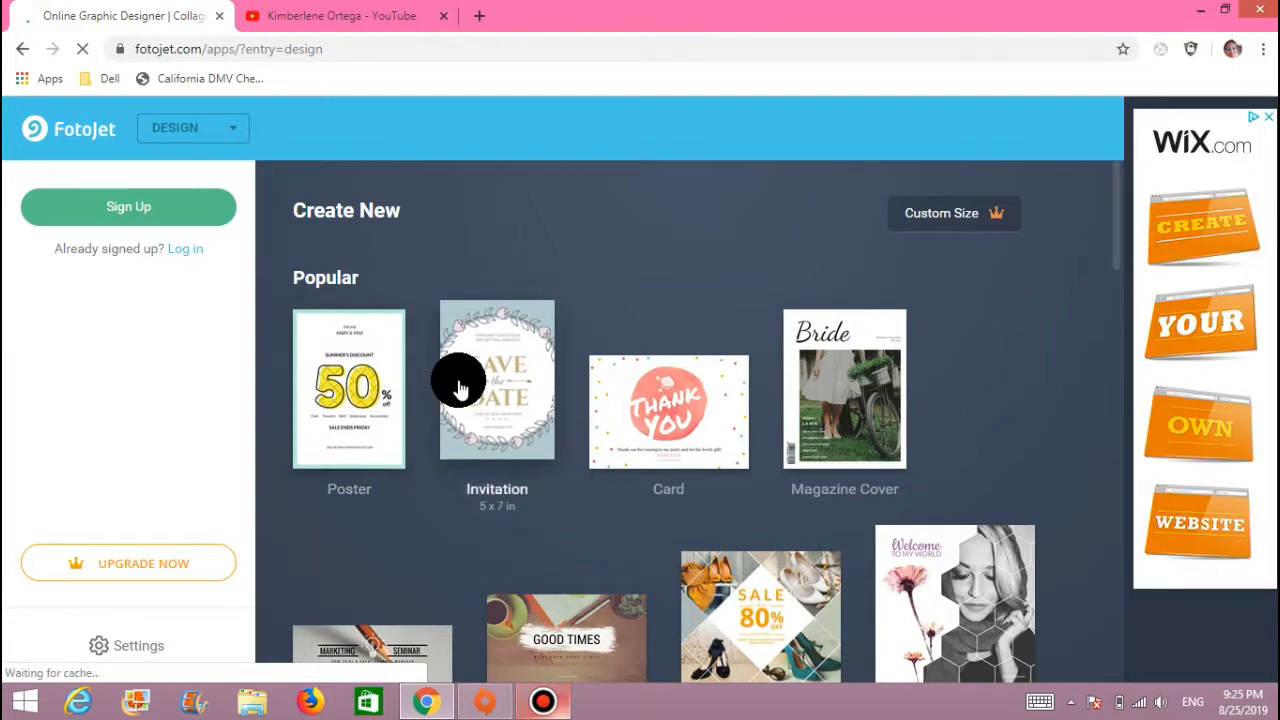
# - Look through the available design types, from the Popular category down to Misc
pyautogui.scroll(-8, 458, 379)
pyautogui.scroll(5, 458, 379)
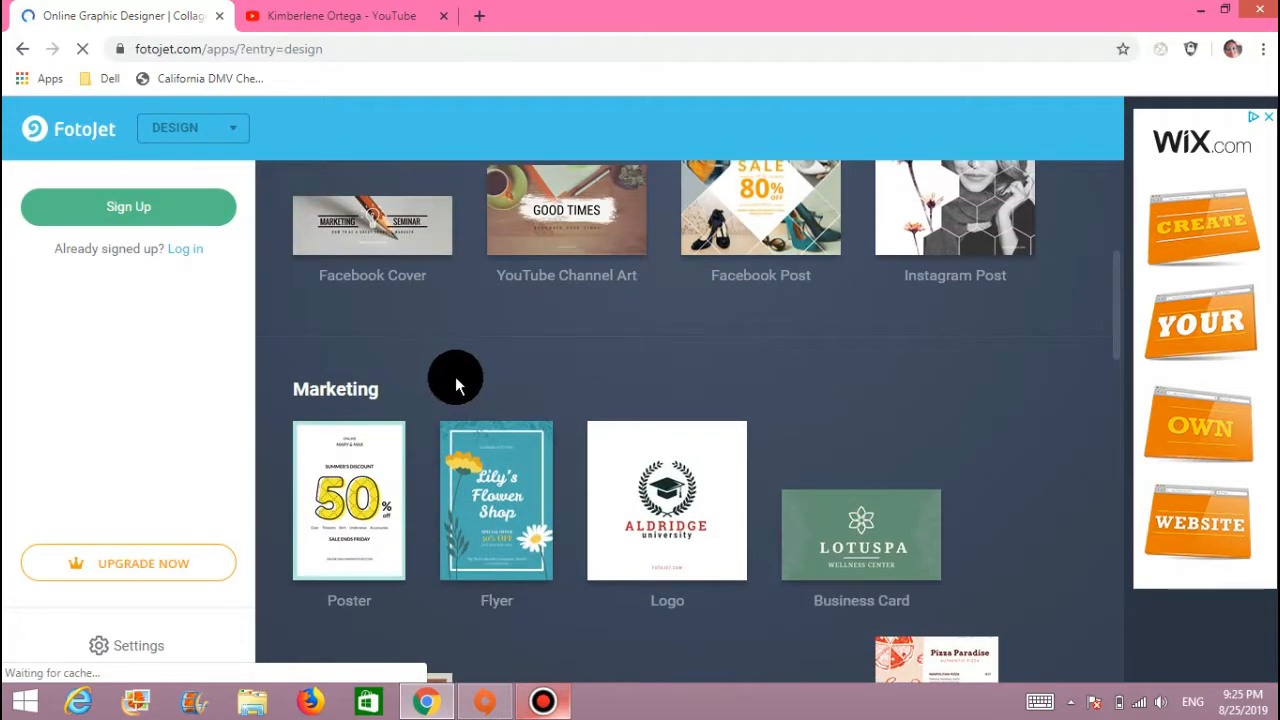
pyautogui.scroll(5, 453, 373)
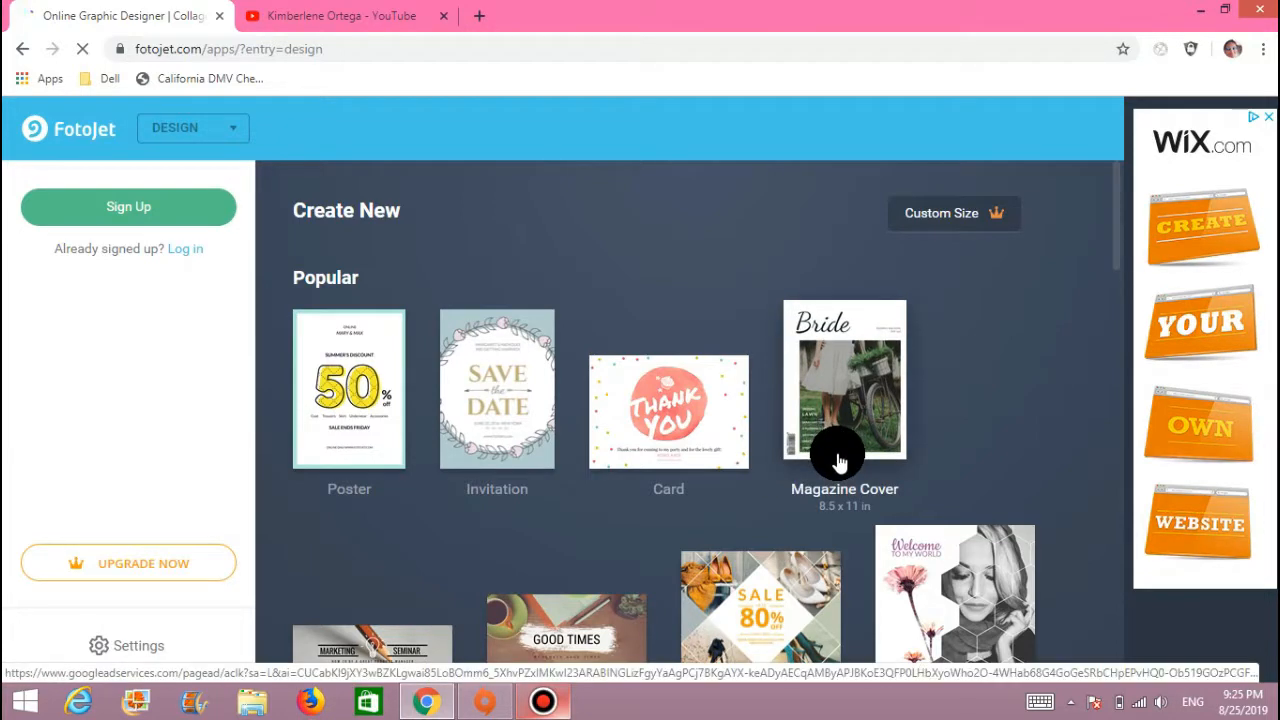
pyautogui.scroll(-5, 835, 450)
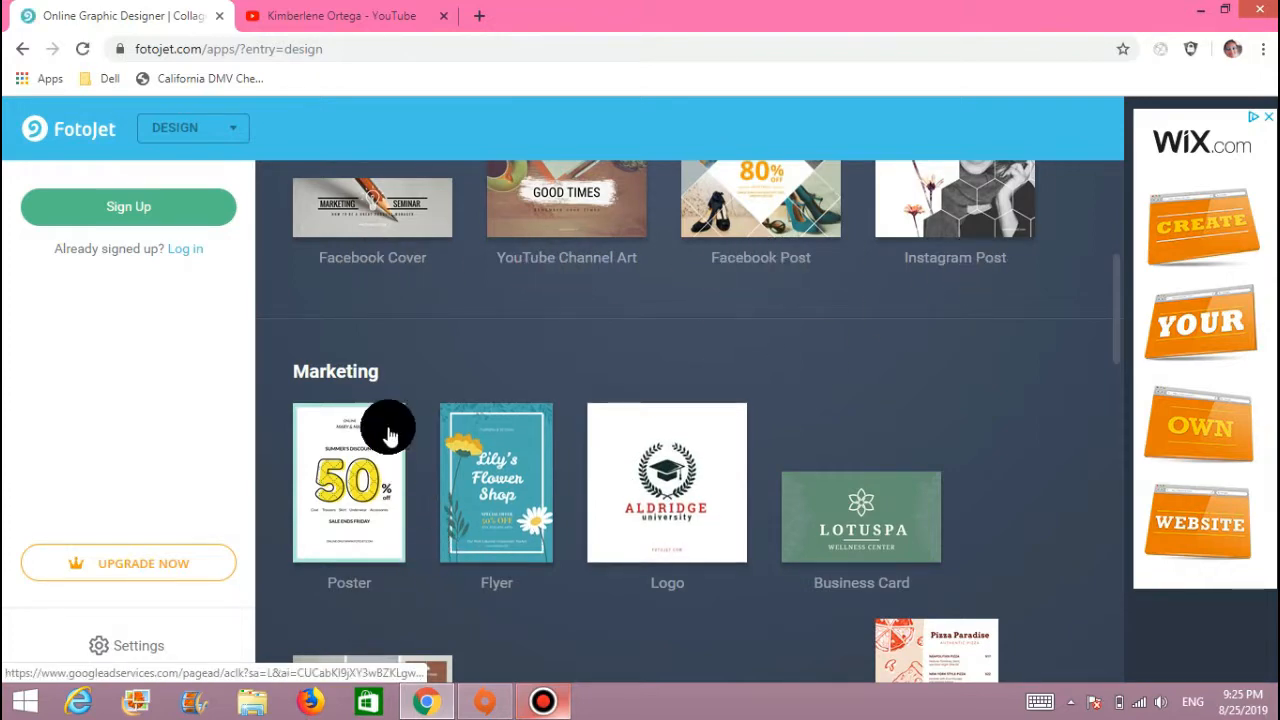
pyautogui.scroll(-5, 612, 385)
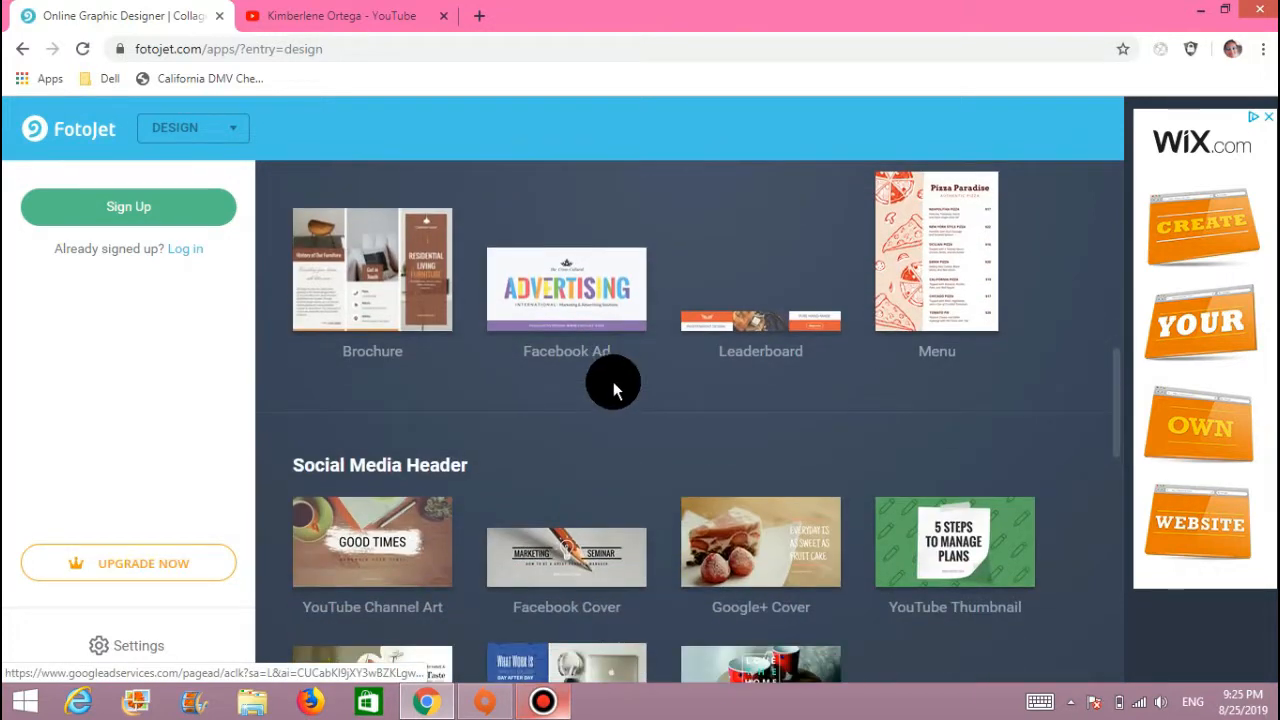
pyautogui.scroll(-4, 522, 425)
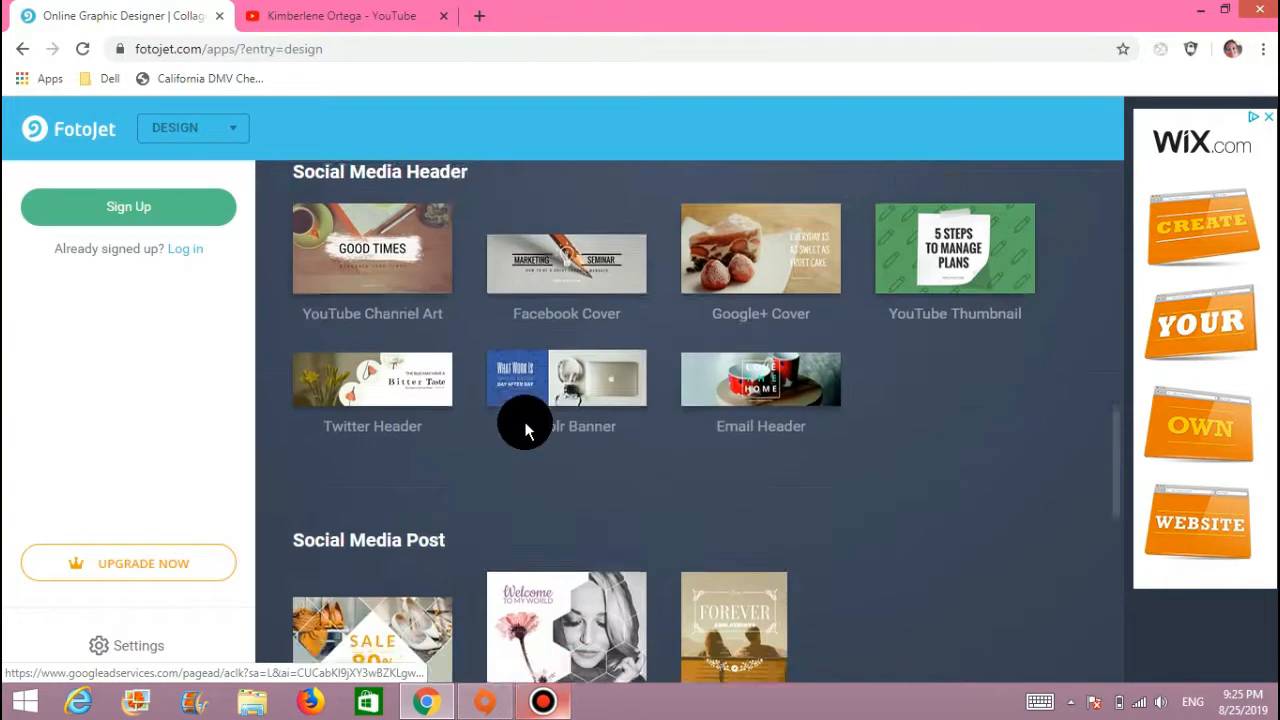
pyautogui.scroll(4, 522, 422)
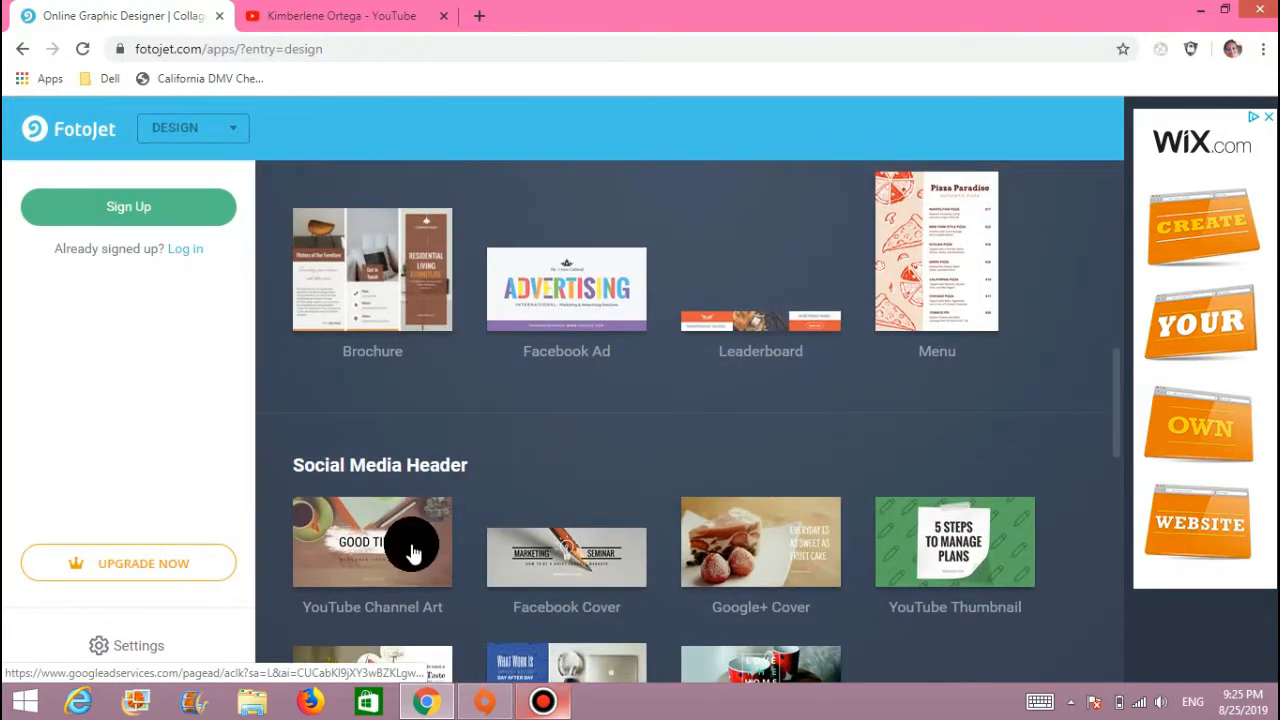
pyautogui.scroll(-4, 545, 448)
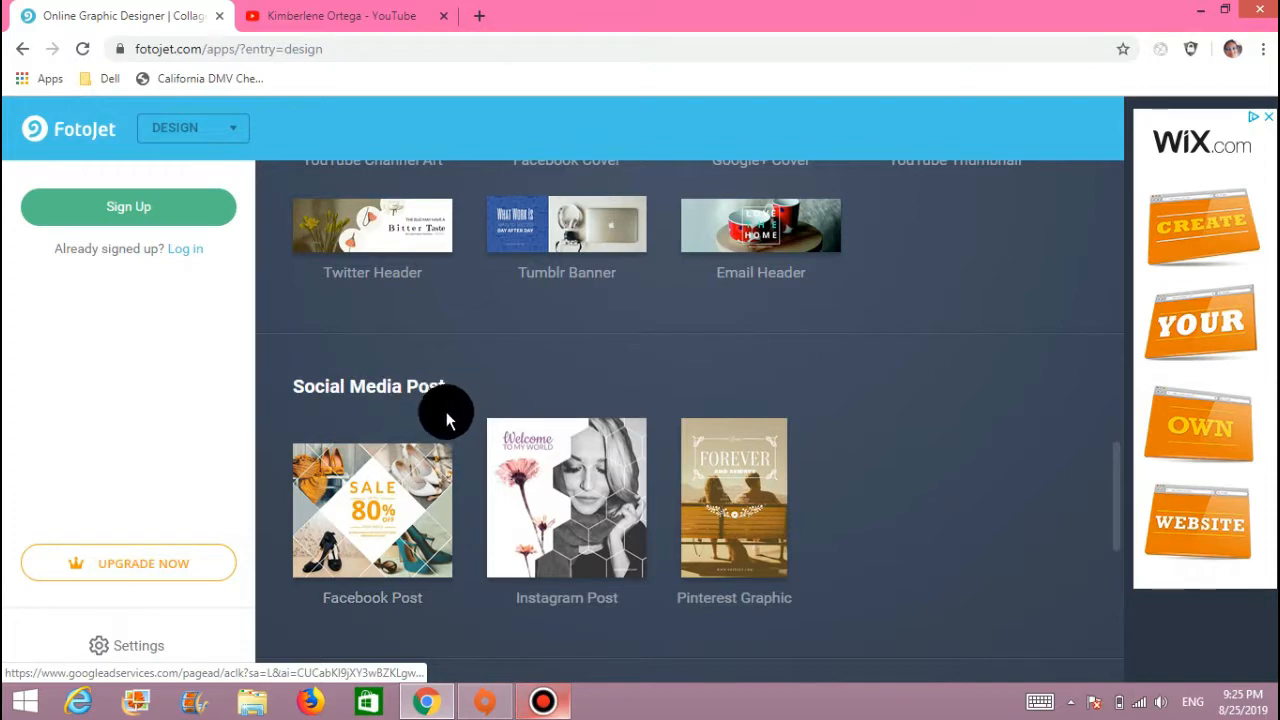
pyautogui.scroll(-5, 714, 420)
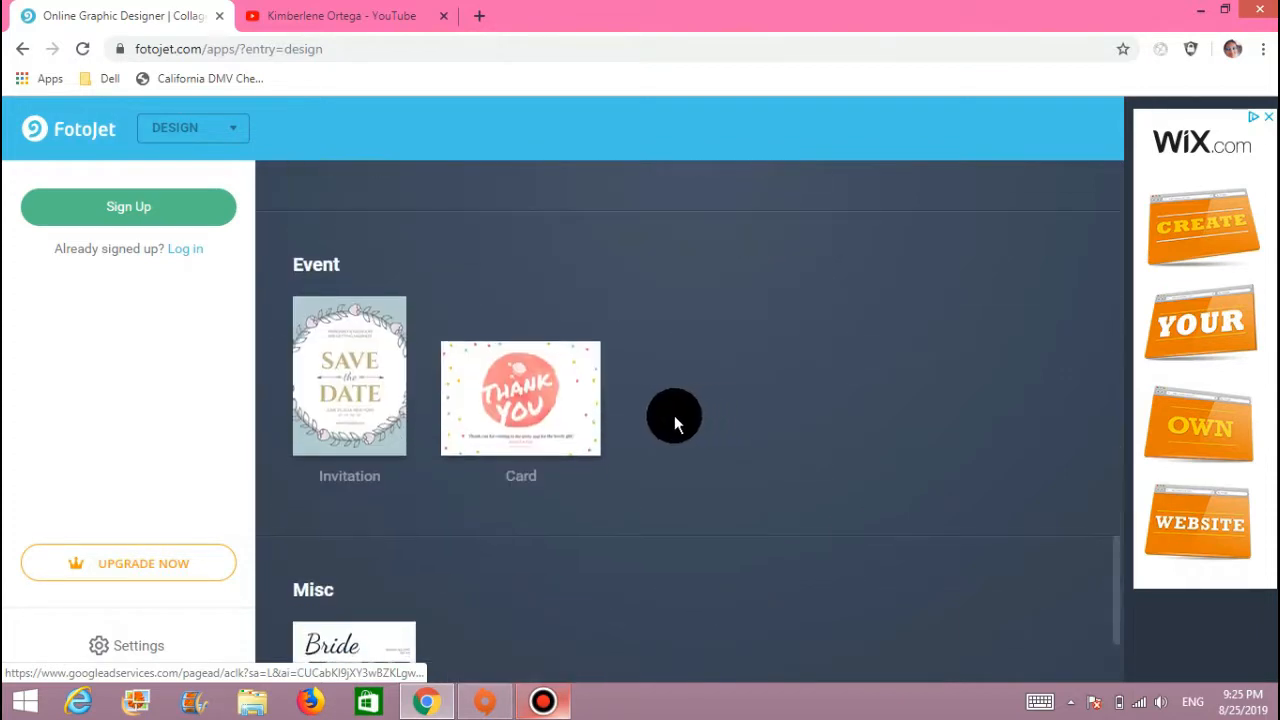
pyautogui.scroll(-2, 694, 398)
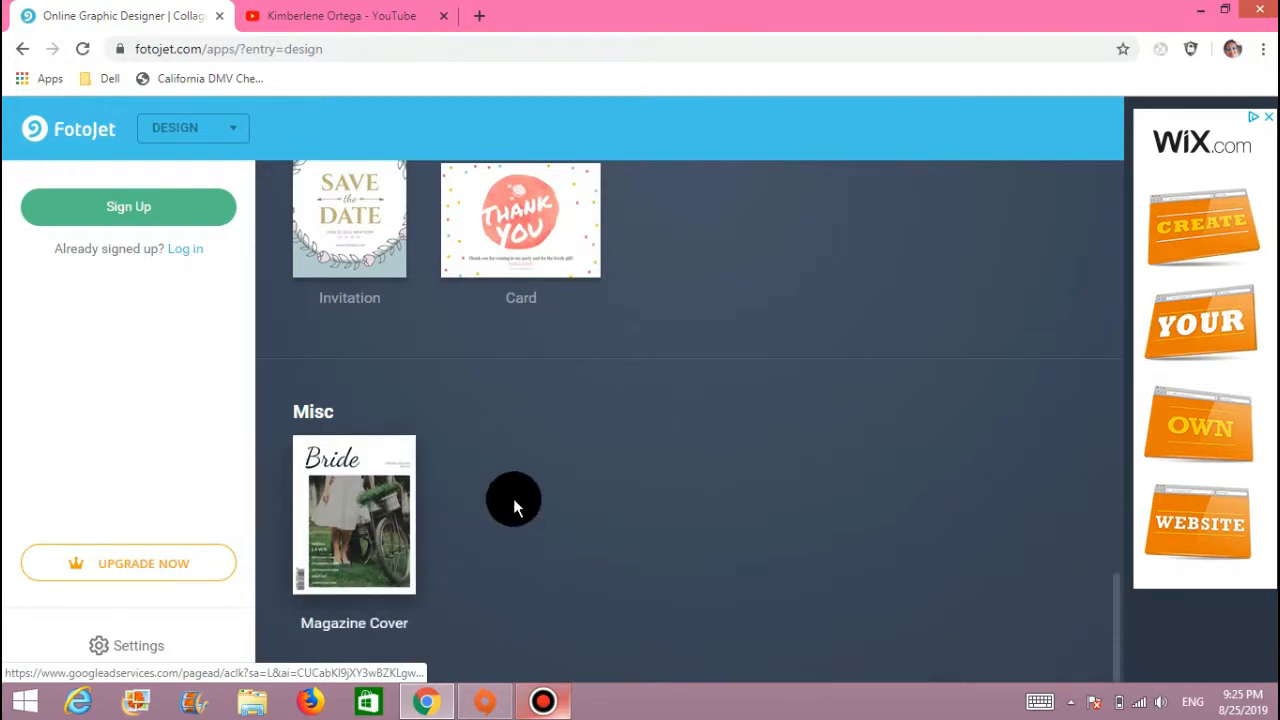
# - Create a new YouTube Channel Art design from the Social Media Header category
pyautogui.scroll(3, 578, 484)
pyautogui.scroll(2, 580, 481)
pyautogui.scroll(-4, 597, 466)
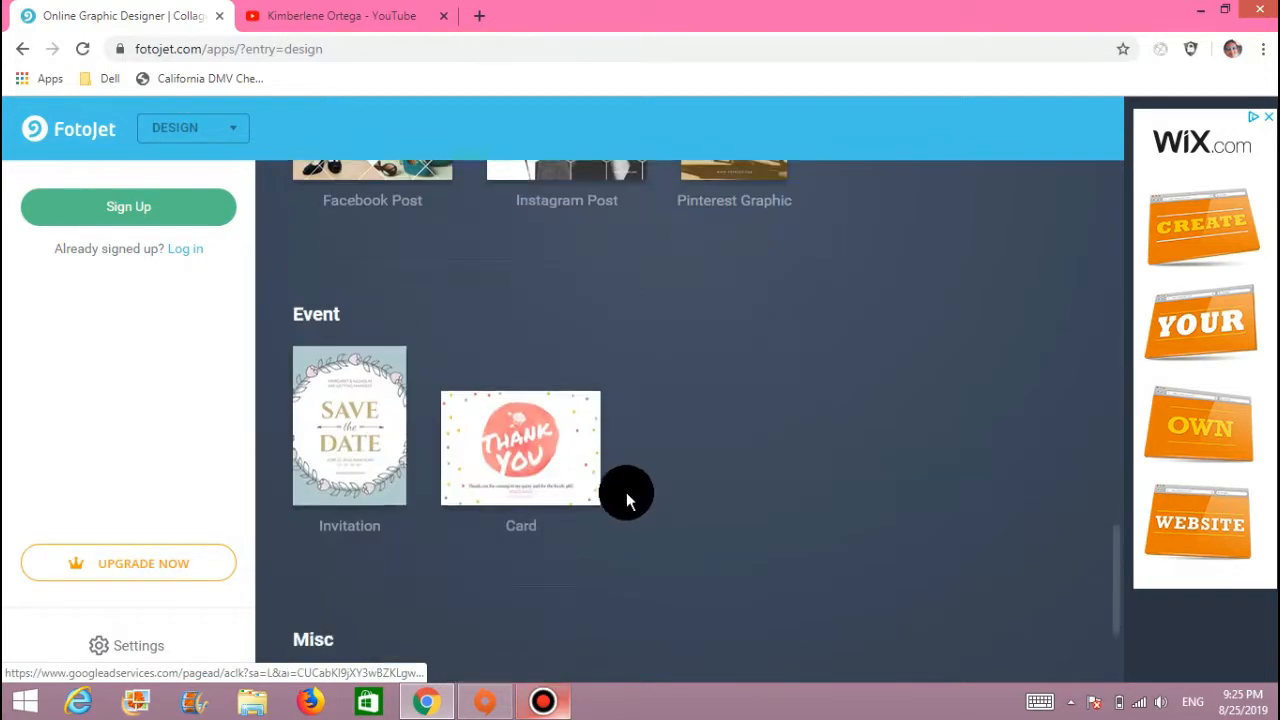
pyautogui.scroll(4, 626, 492)
pyautogui.scroll(4, 626, 492)
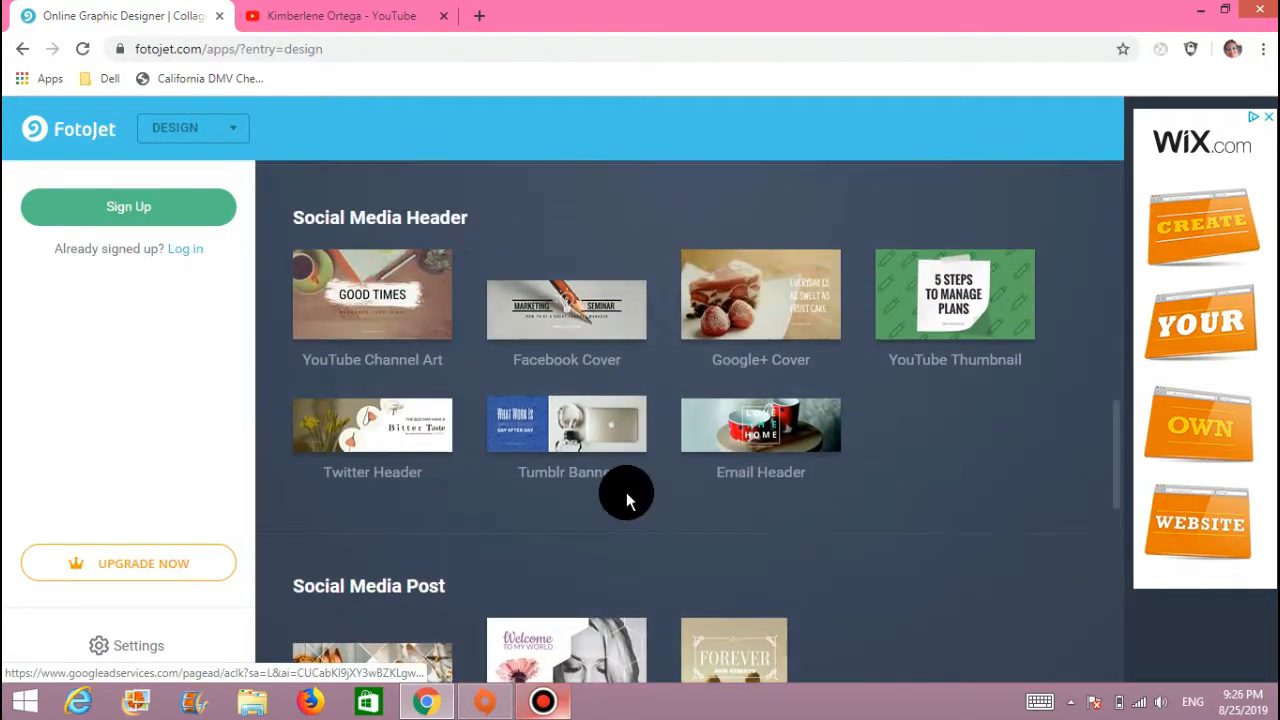
pyautogui.click(372, 318)
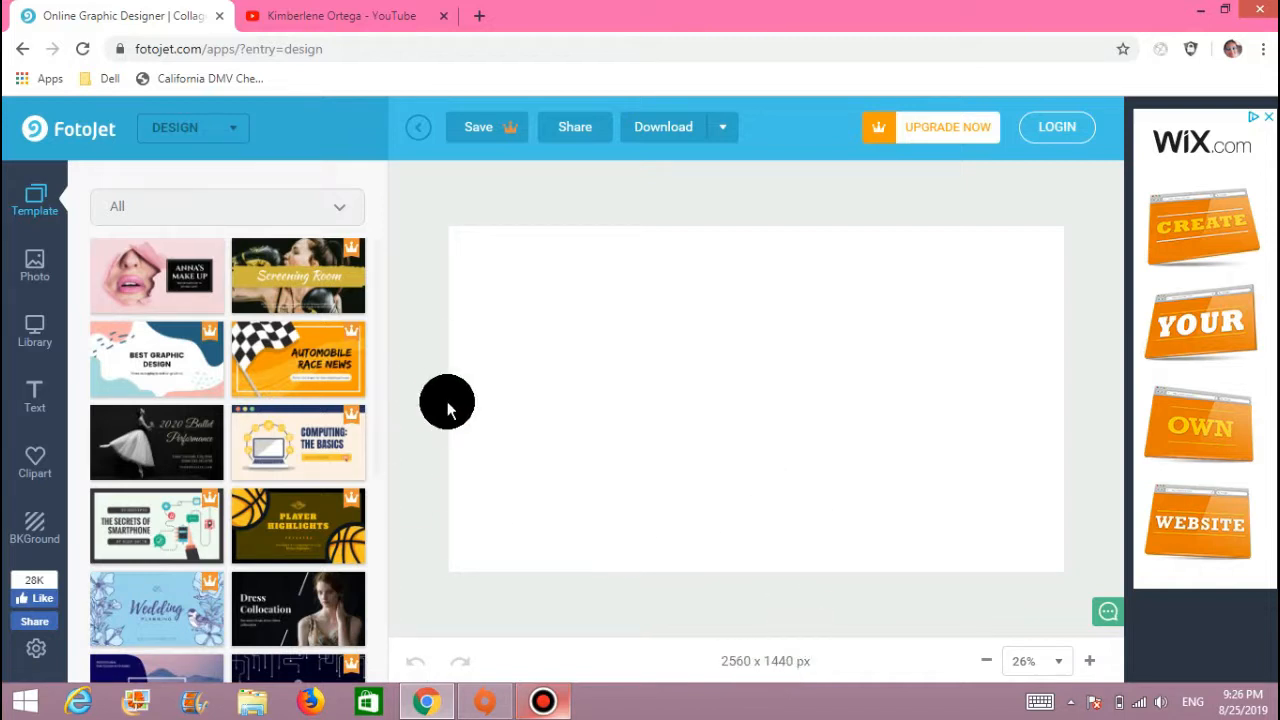
# - Look through the ready-made channel art templates, including the ones marked as premium
pyautogui.scroll(-10, 180, 491)
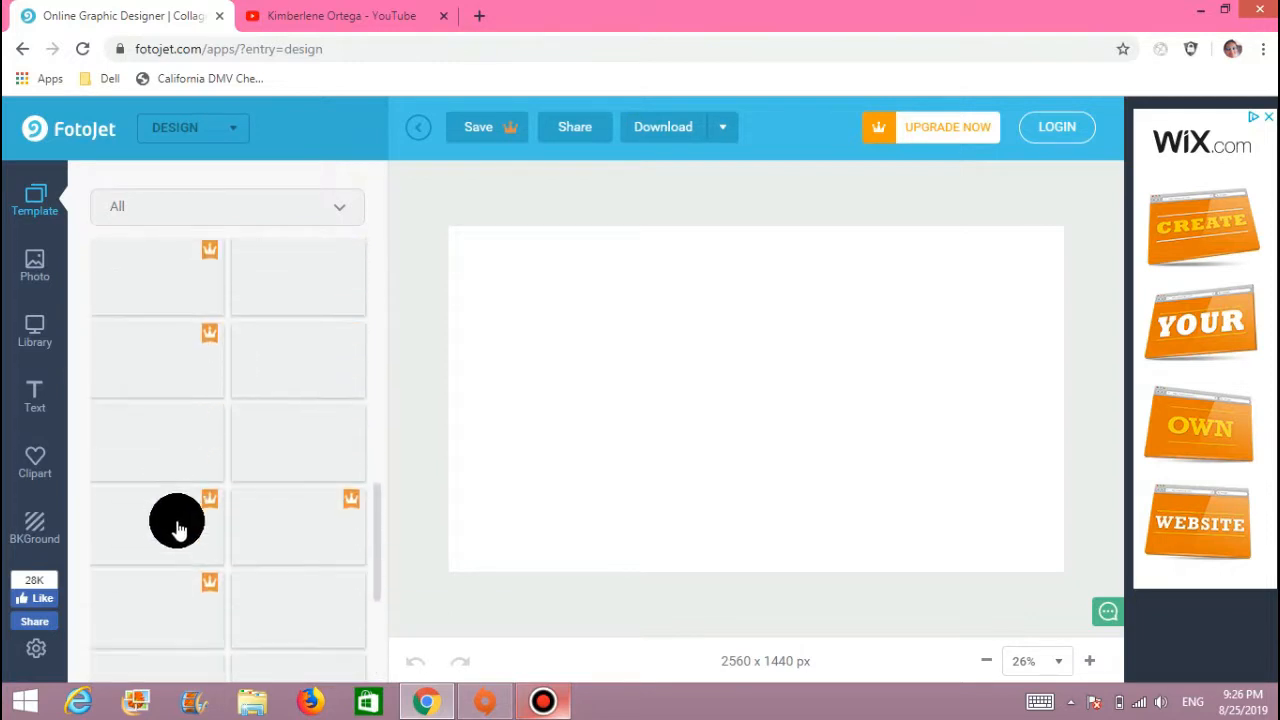
pyautogui.scroll(-1, 177, 520)
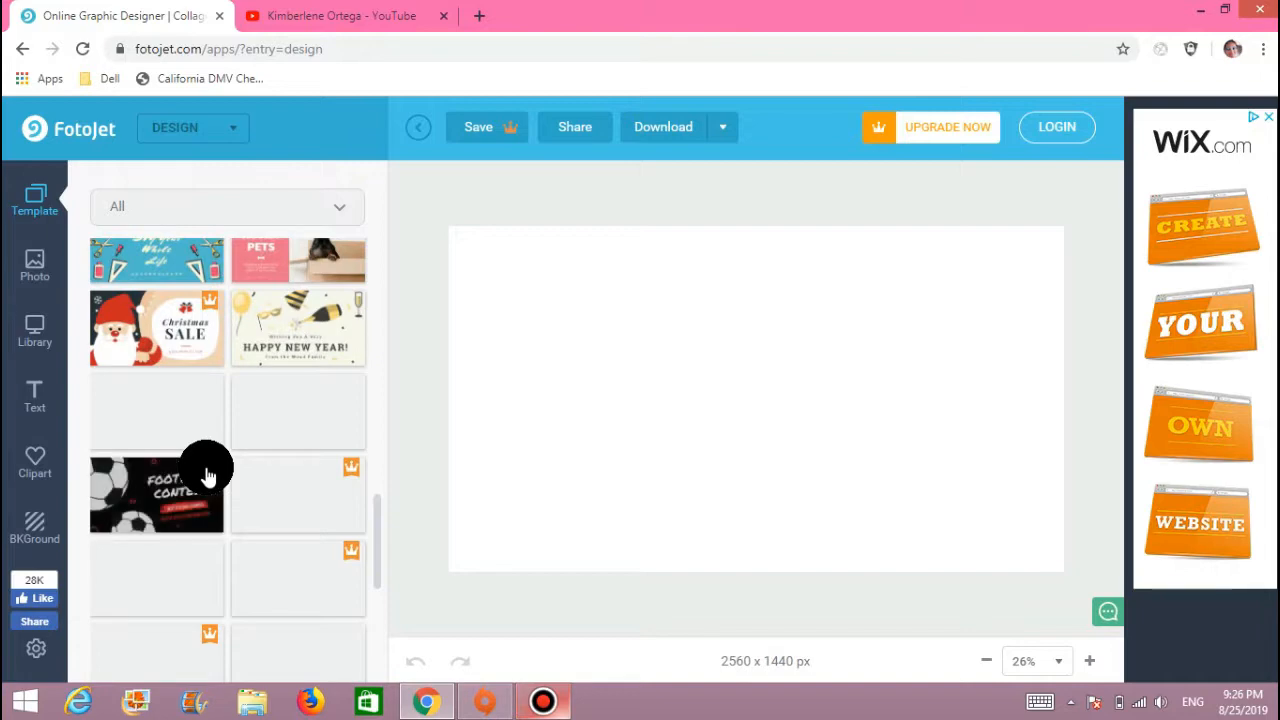
pyautogui.scroll(-2, 210, 478)
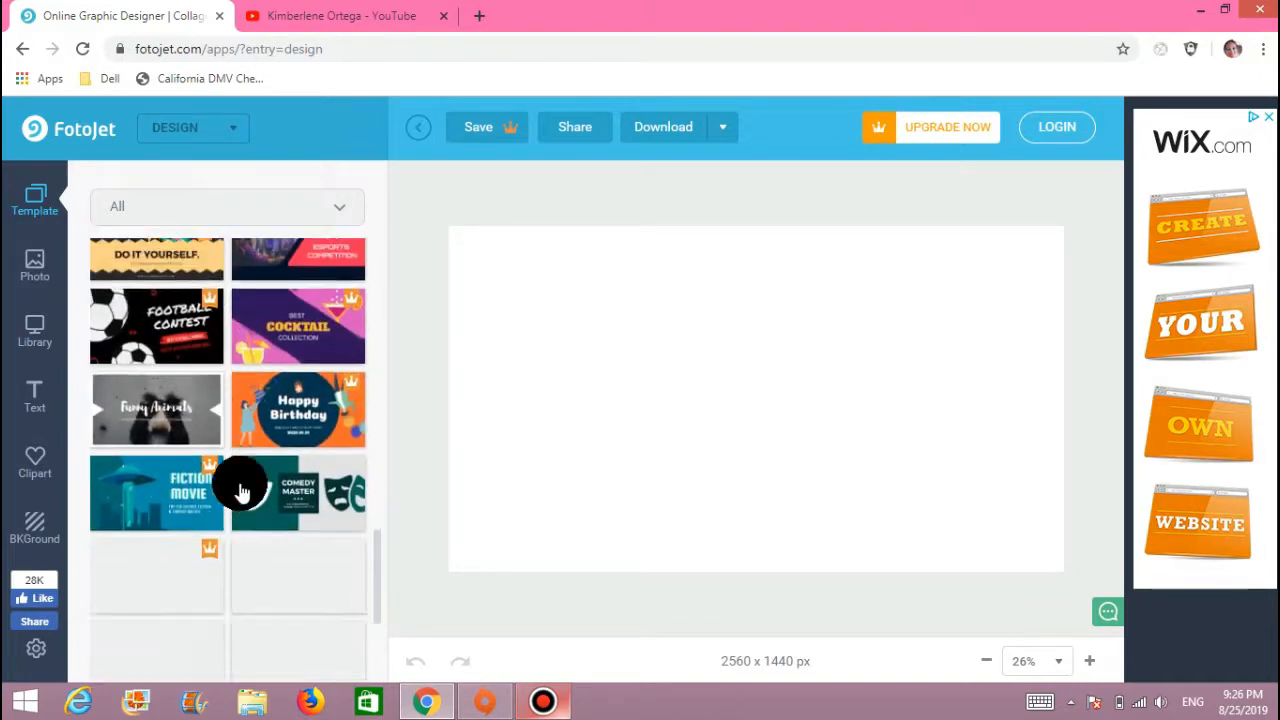
pyautogui.scroll(10, 240, 485)
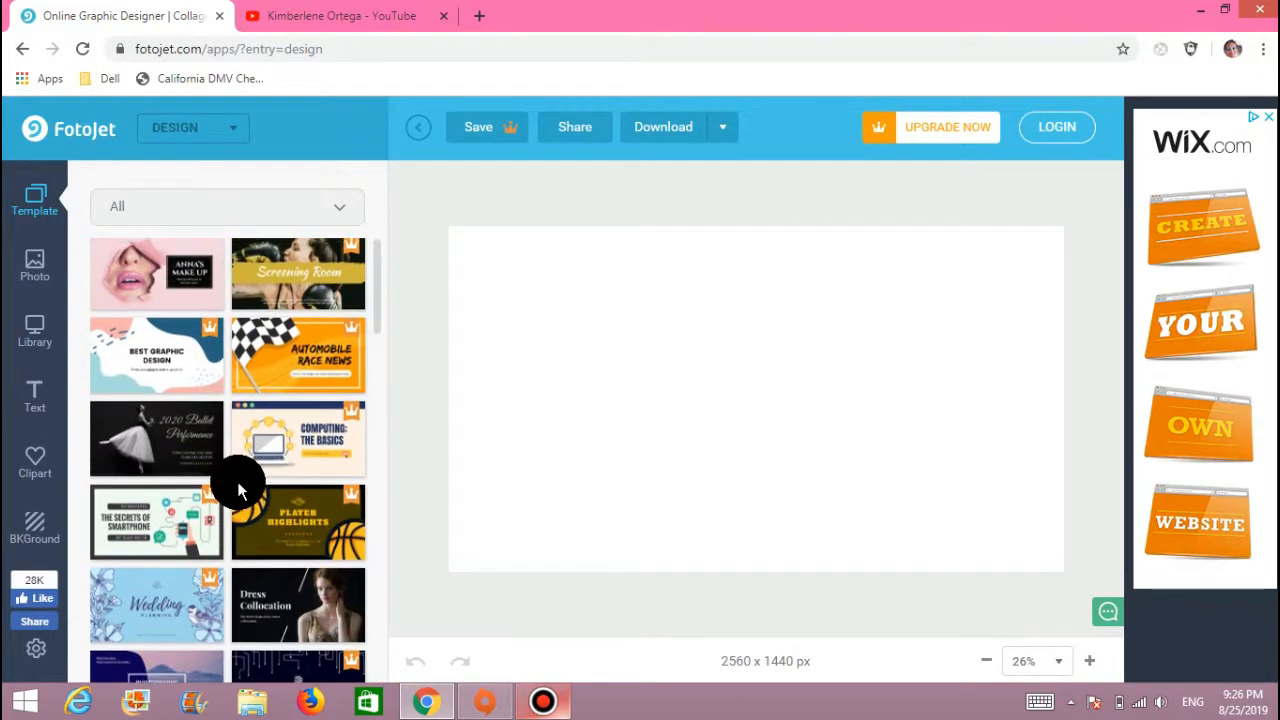
pyautogui.scroll(-10, 240, 490)
pyautogui.scroll(-6, 240, 490)
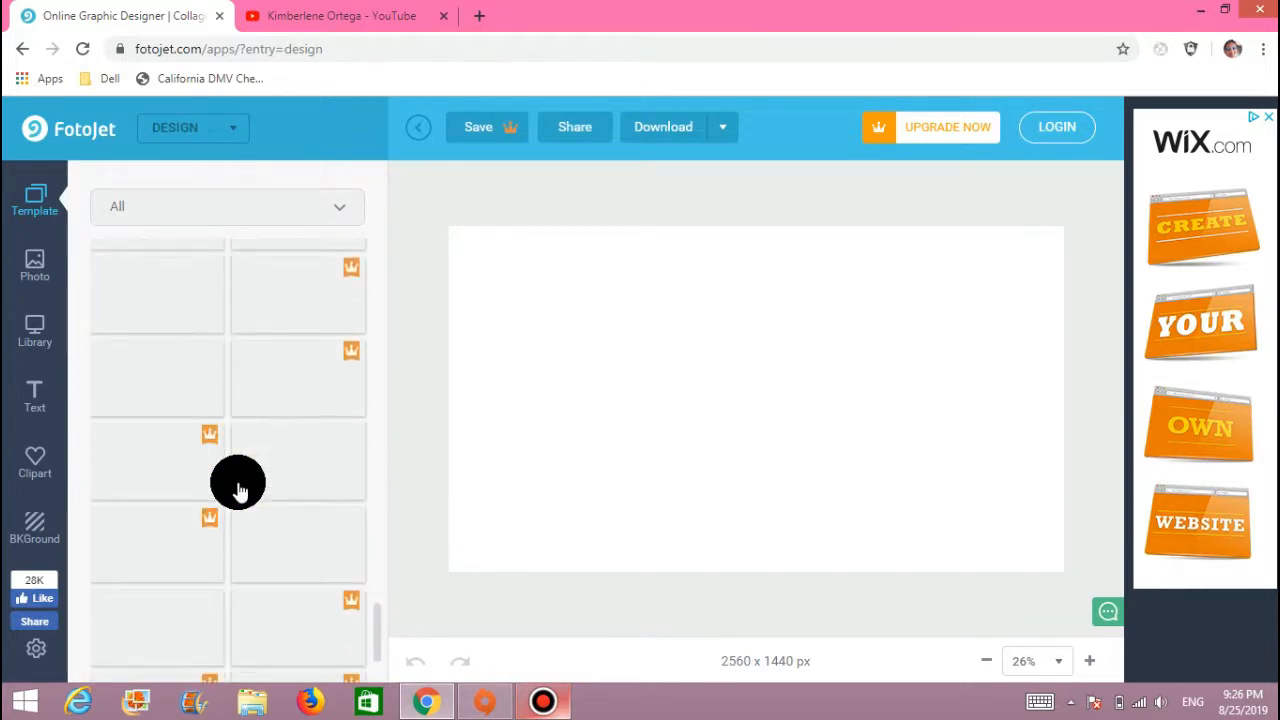
pyautogui.scroll(10, 240, 490)
pyautogui.scroll(2, 240, 490)
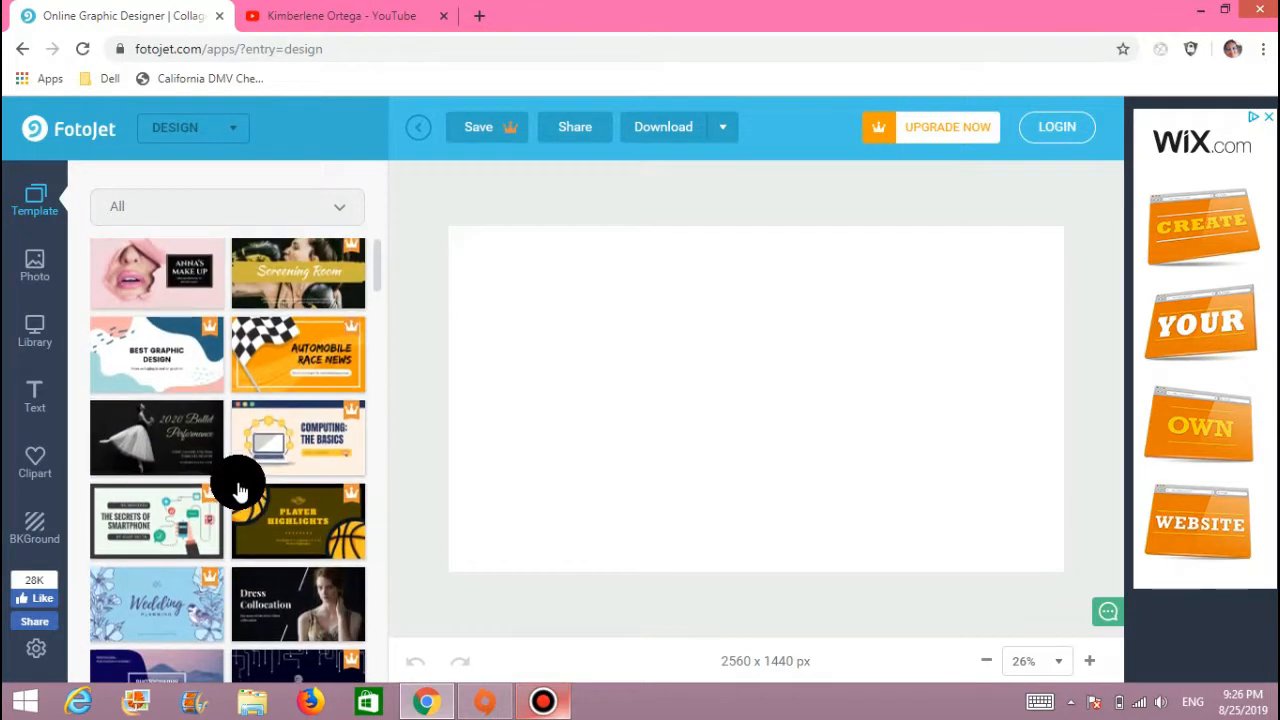
# - Browse the stock photo categories and look through the images in the Fashion category
pyautogui.click(33, 265)
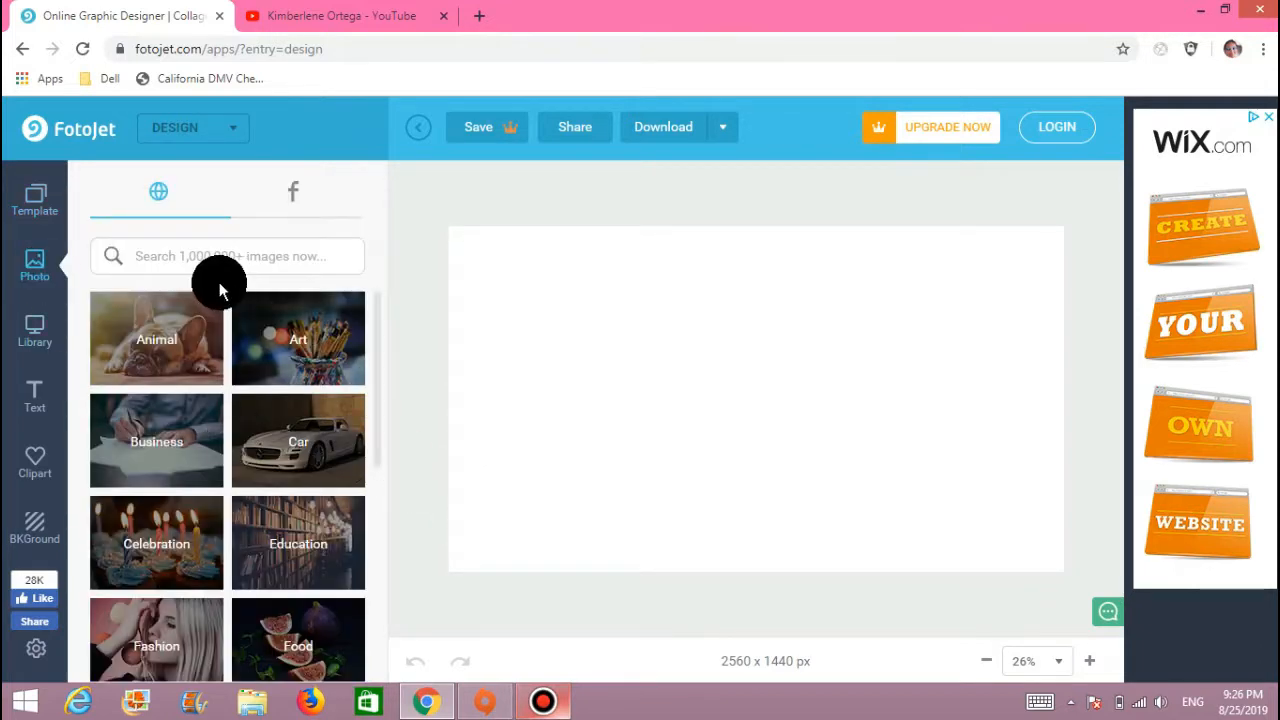
pyautogui.scroll(-6, 300, 420)
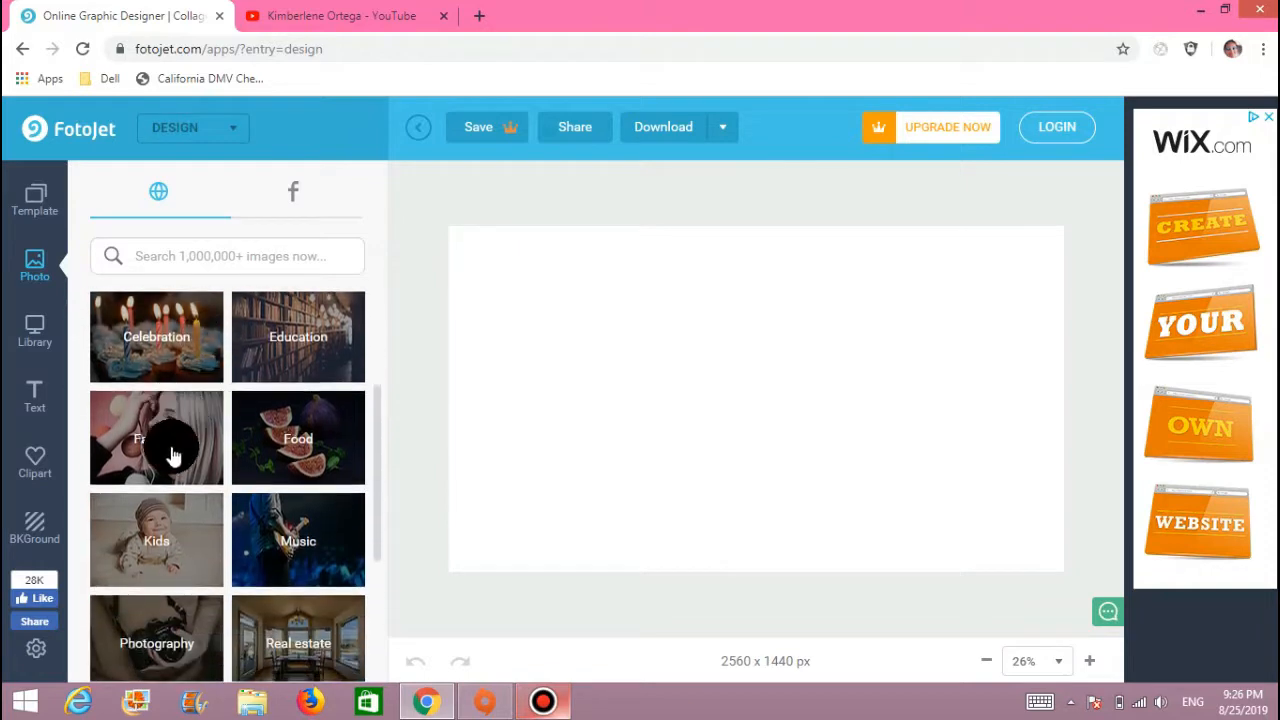
pyautogui.scroll(-2, 163, 514)
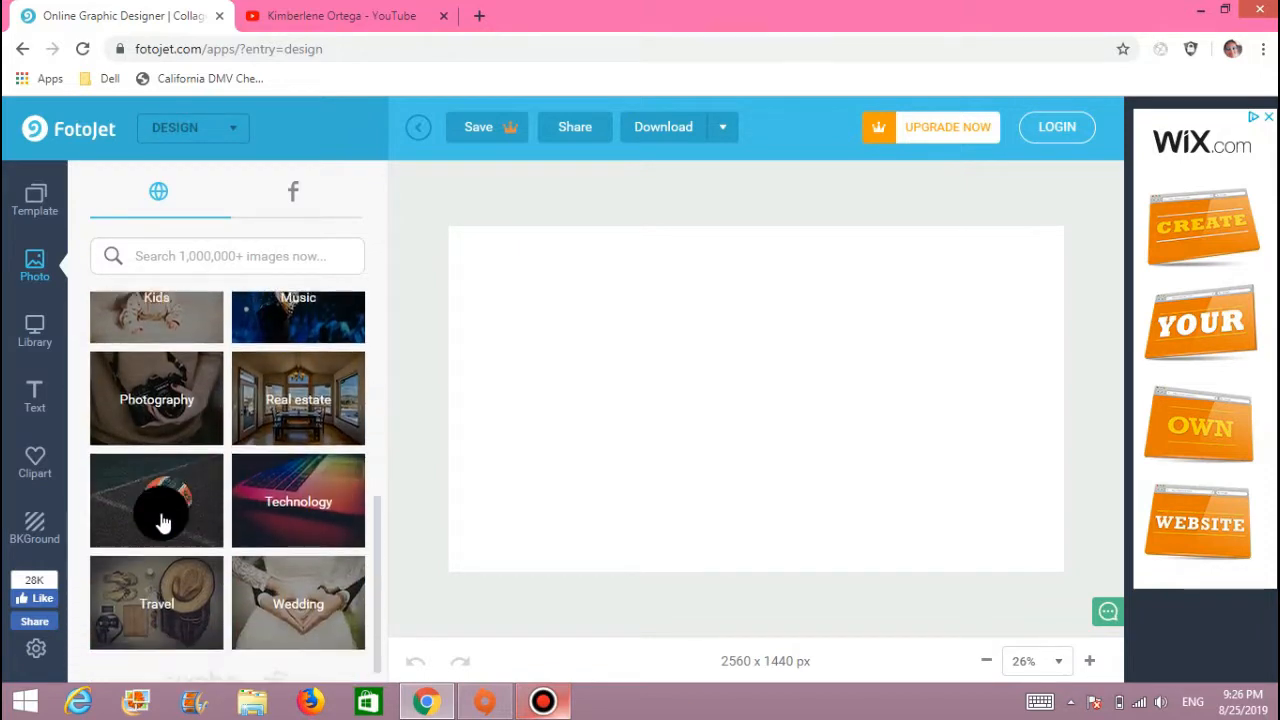
pyautogui.scroll(8, 293, 550)
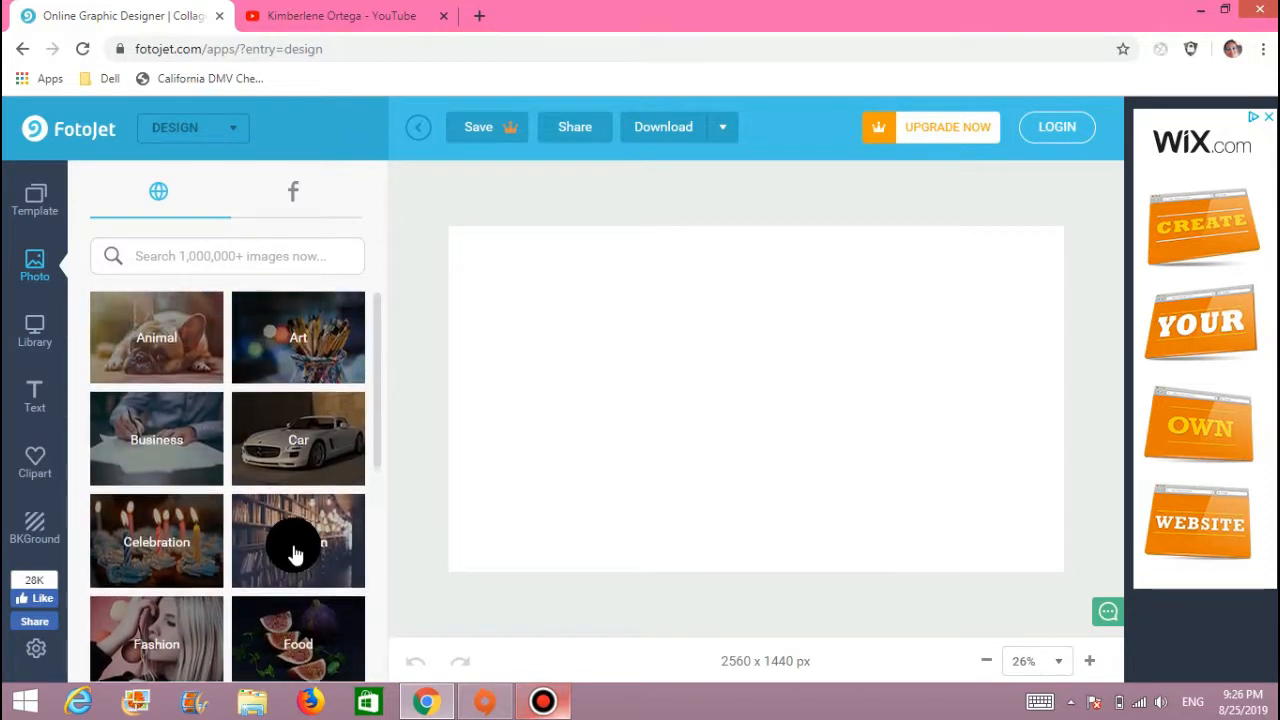
pyautogui.click(190, 643)
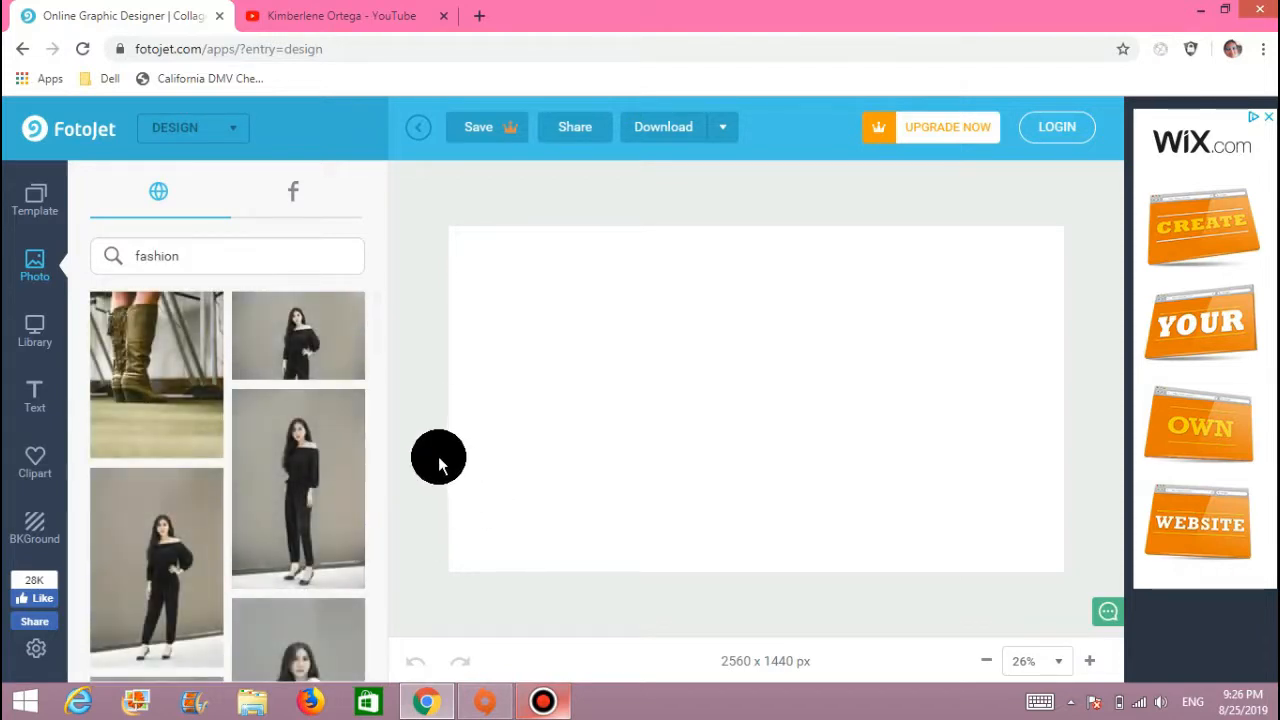
pyautogui.scroll(-1, 205, 490)
pyautogui.scroll(-12, 205, 490)
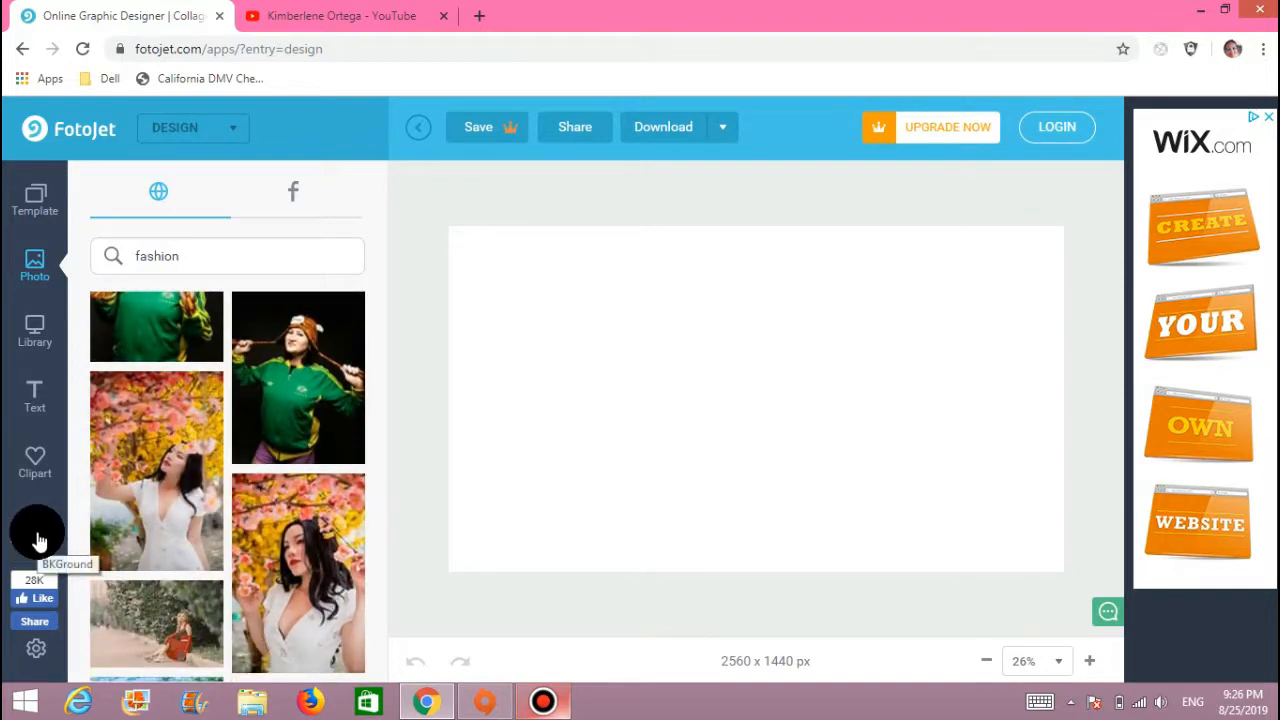
# - Fill the canvas background with the pink pattern of hearts inside light circles
pyautogui.click(28, 536)
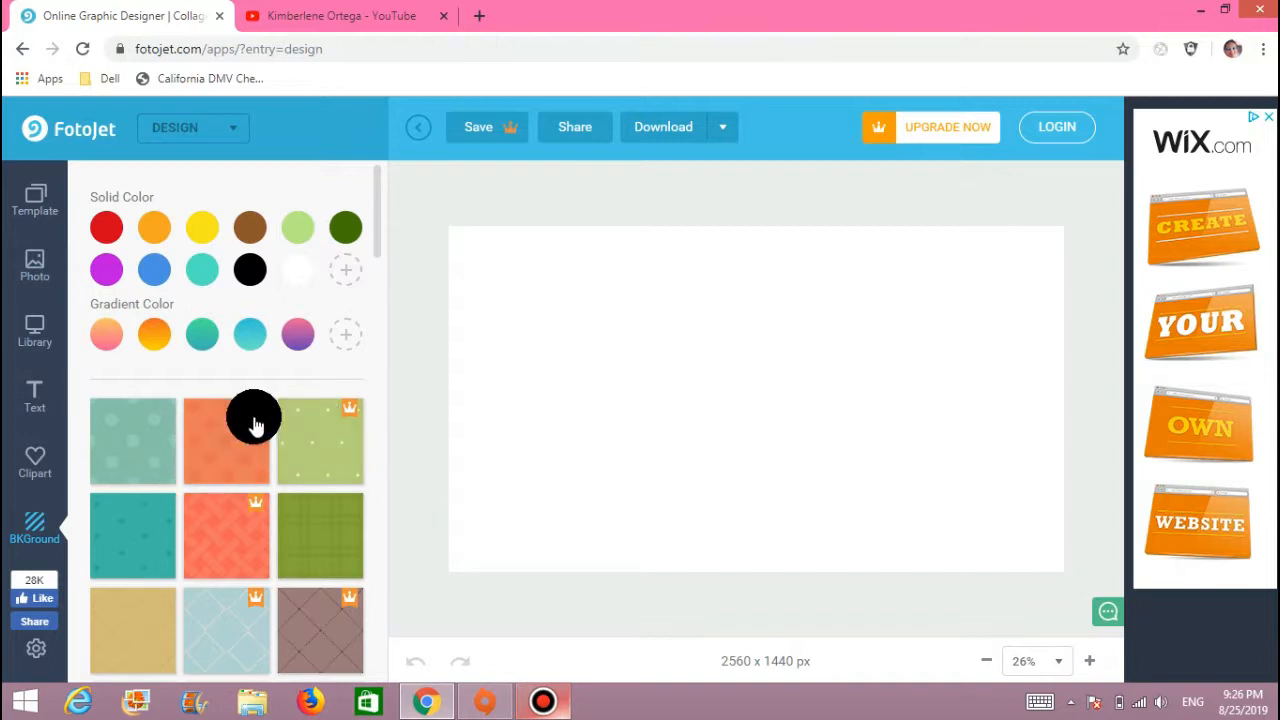
pyautogui.scroll(-5, 223, 486)
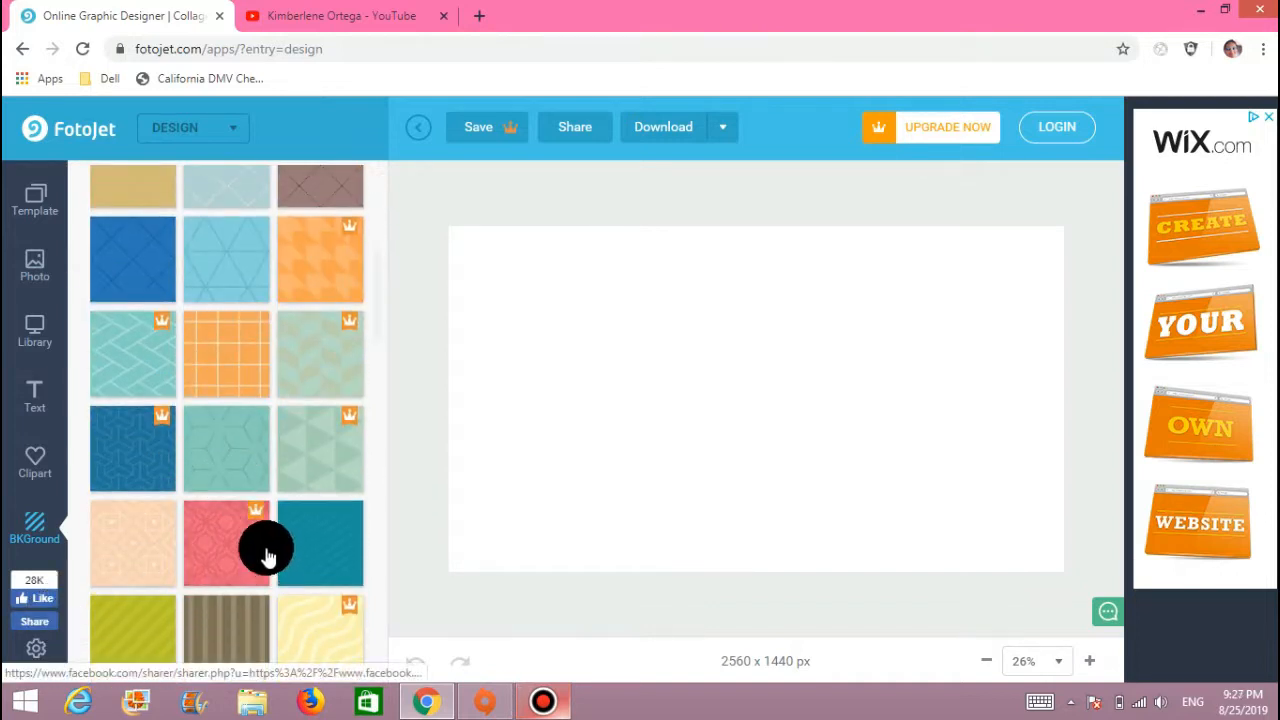
pyautogui.scroll(-5, 266, 549)
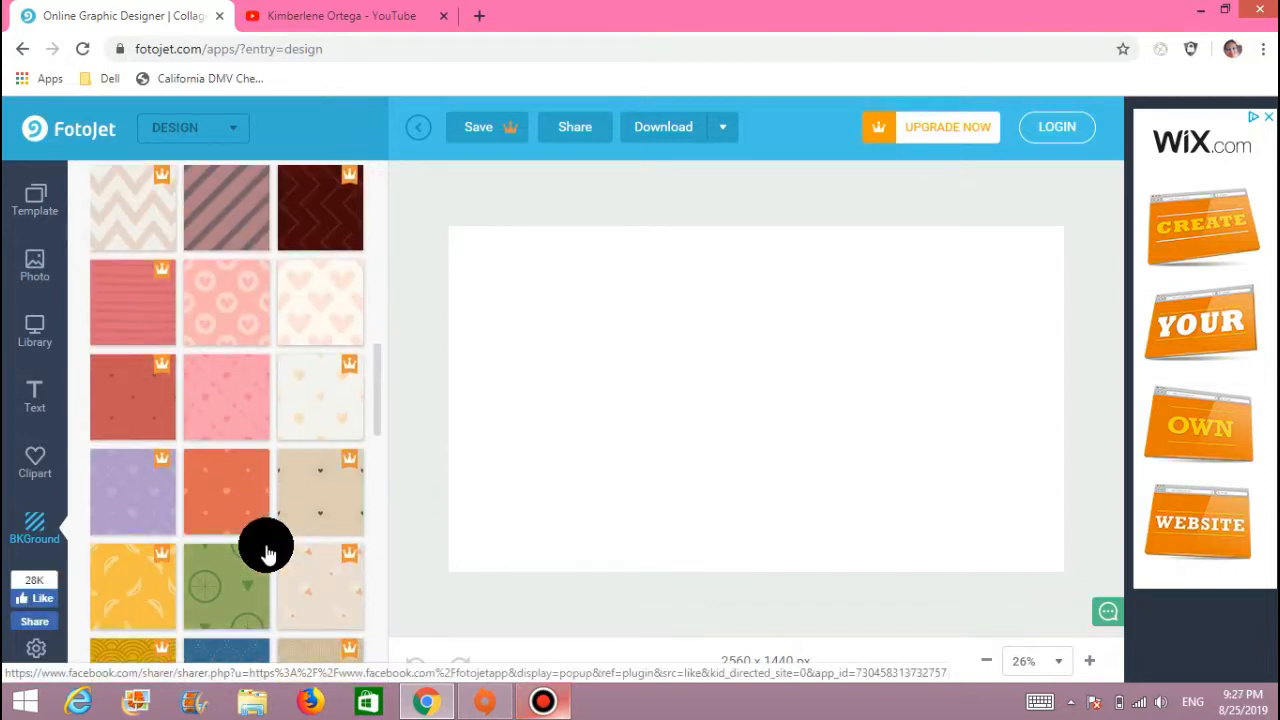
pyautogui.click(228, 333)
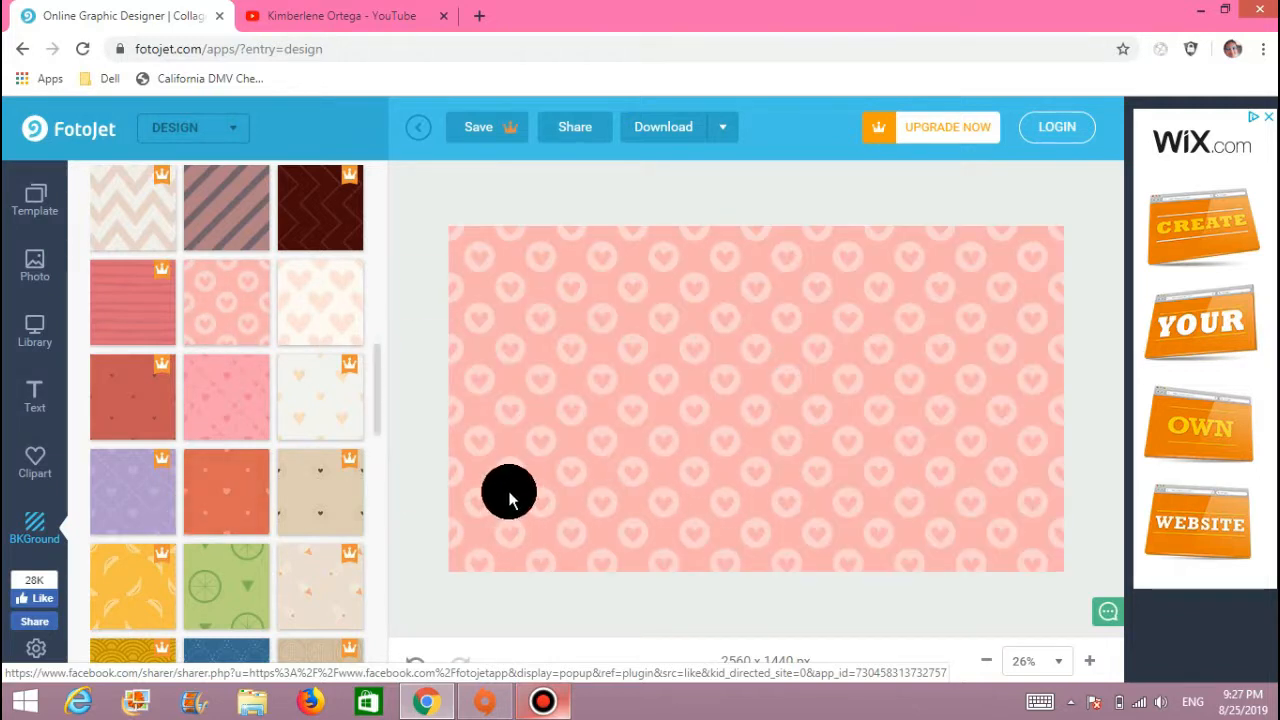
# - Add a text in the bright pink outlined script style and make it read "Welcome To My Channel"
pyautogui.click(35, 410)
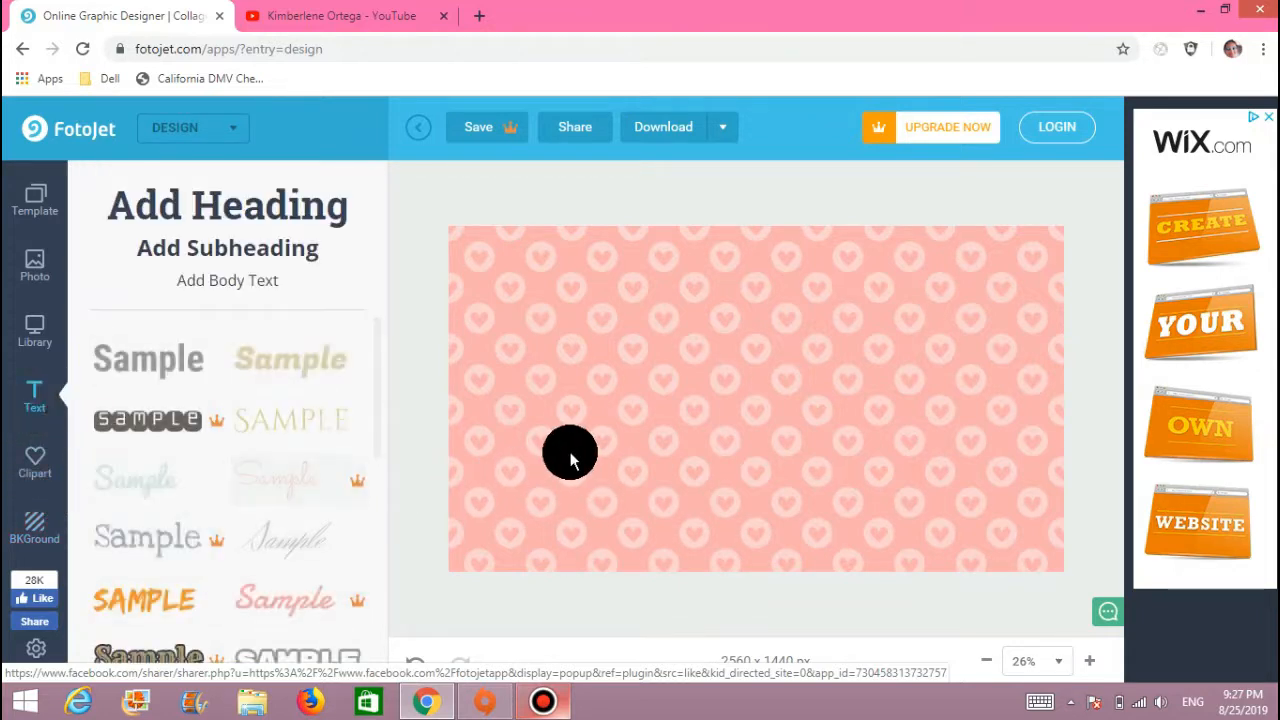
pyautogui.scroll(-2, 290, 390)
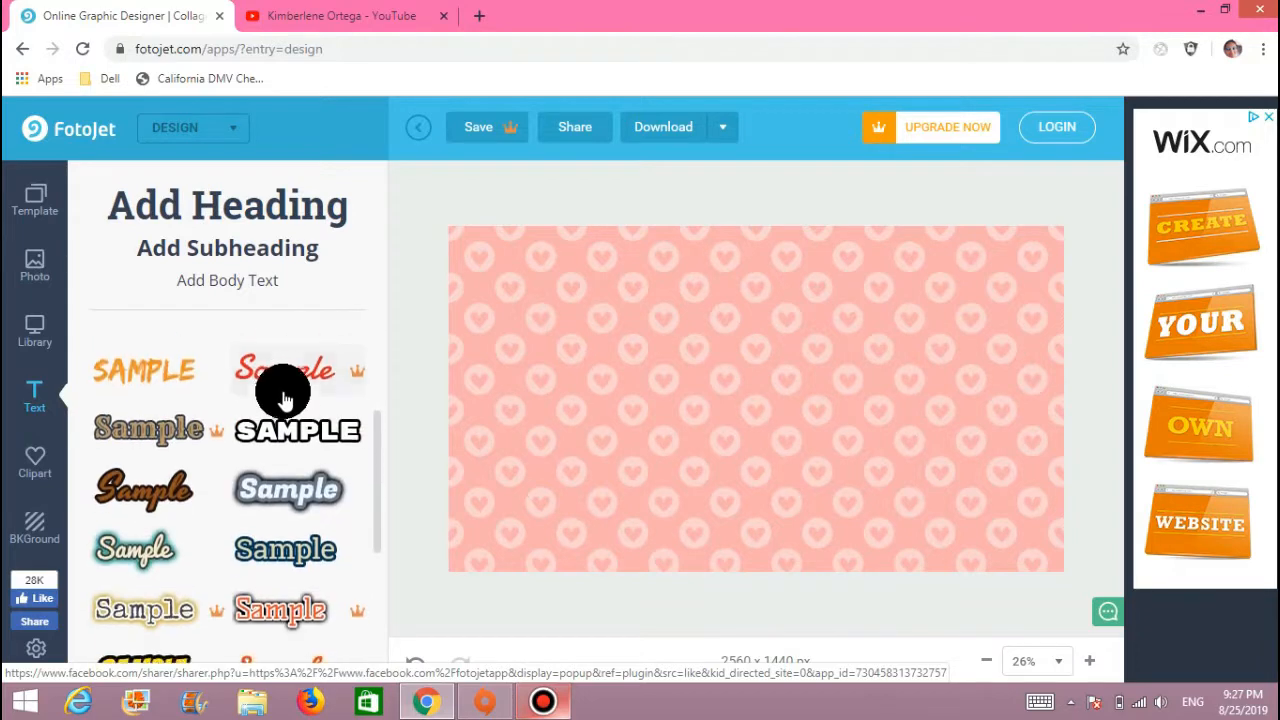
pyautogui.scroll(-2, 262, 405)
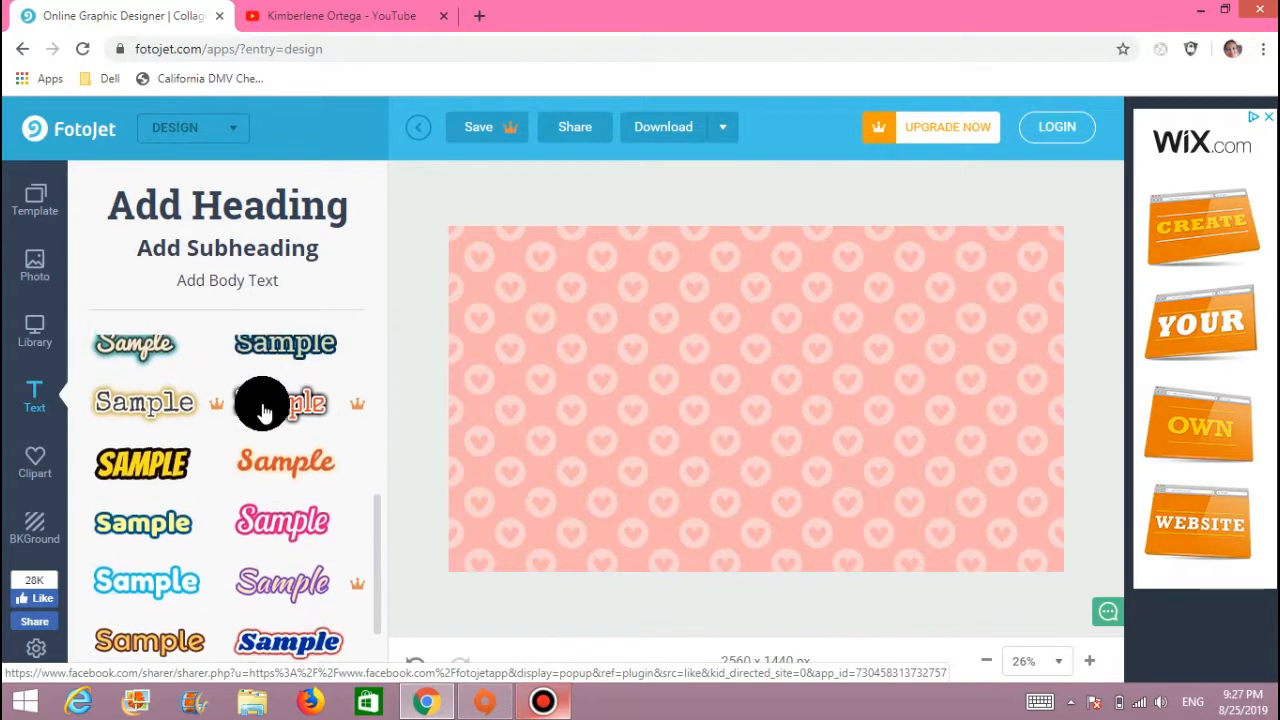
pyautogui.click(275, 508)
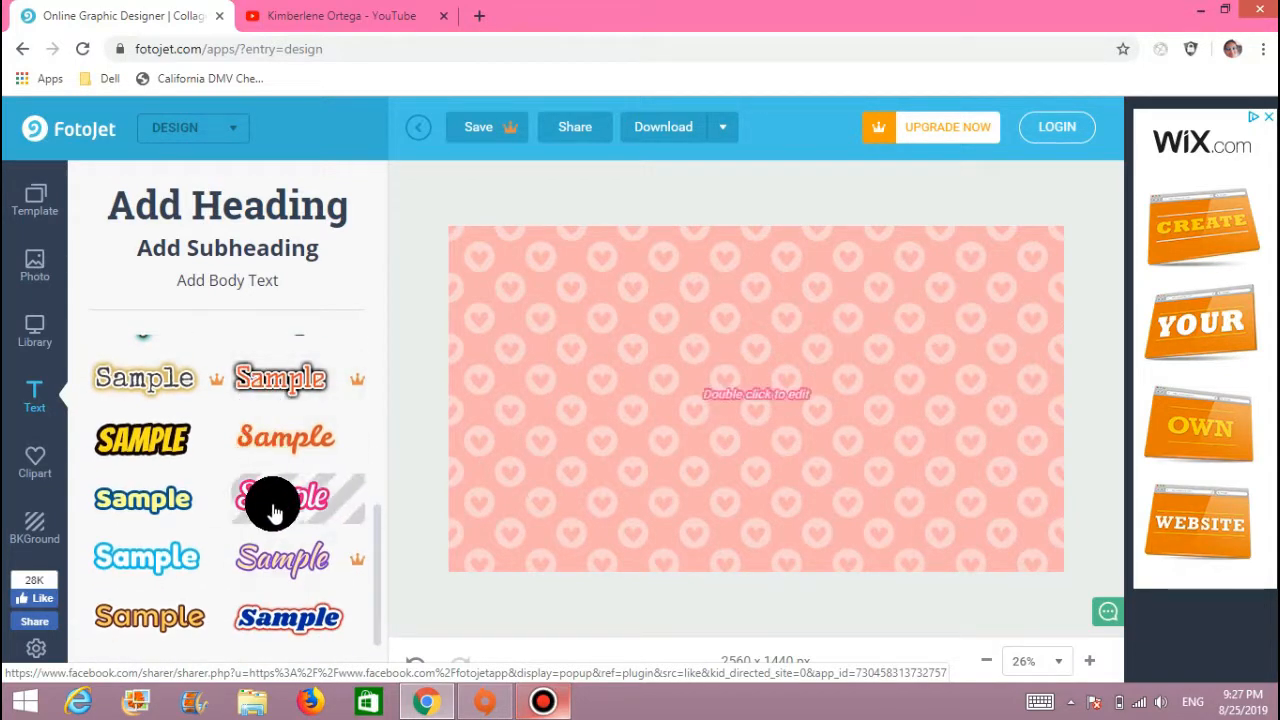
pyautogui.click(765, 402)
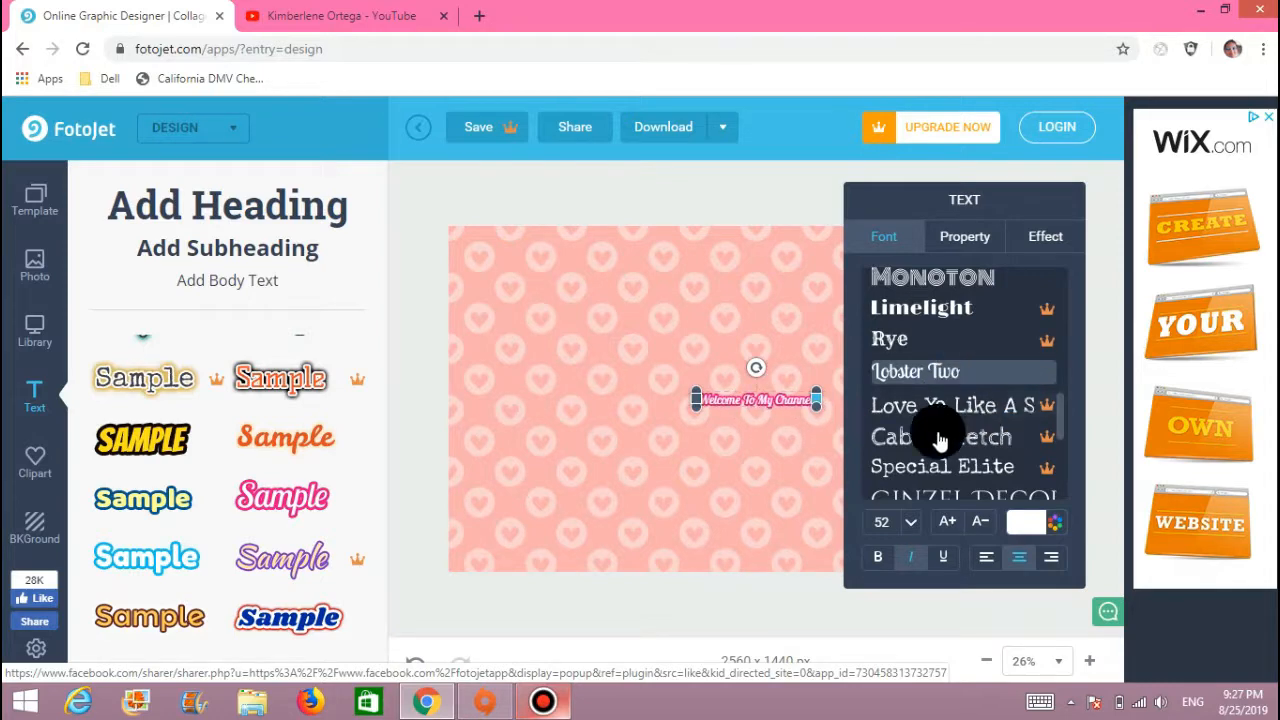
# - Change the welcome text's font to Combo and its size to 72
pyautogui.scroll(-3, 905, 320)
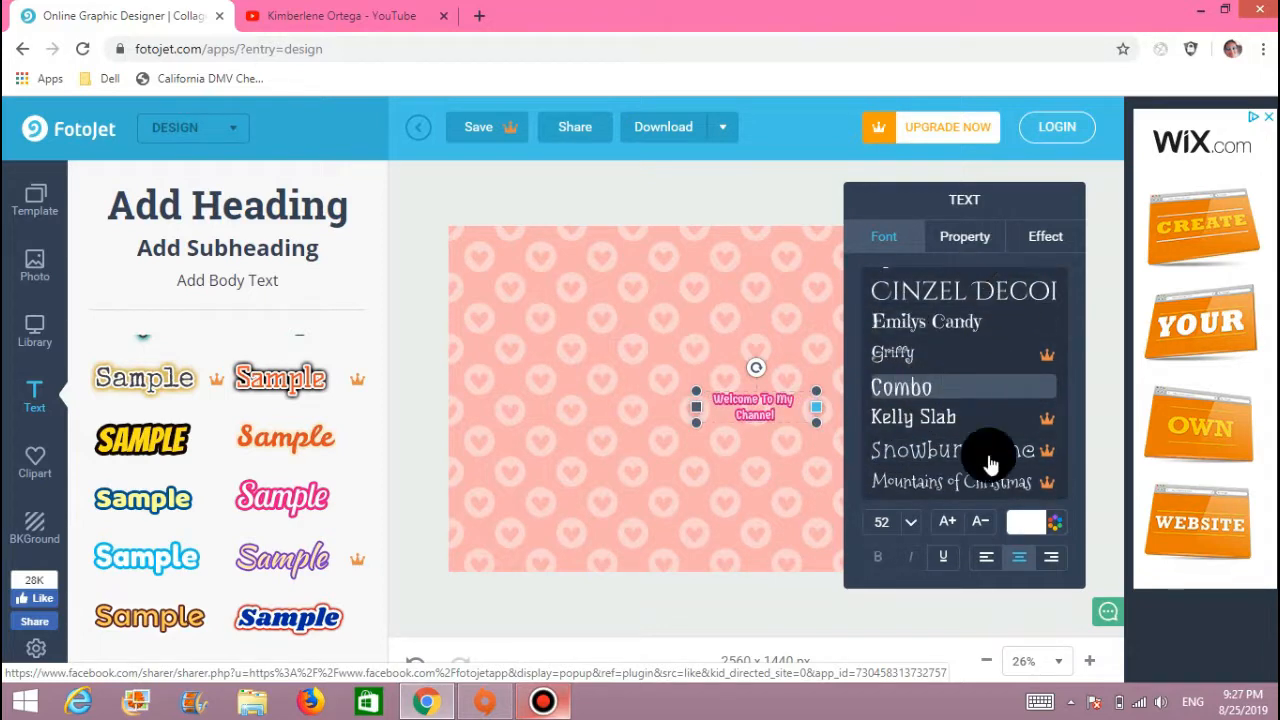
pyautogui.click(910, 528)
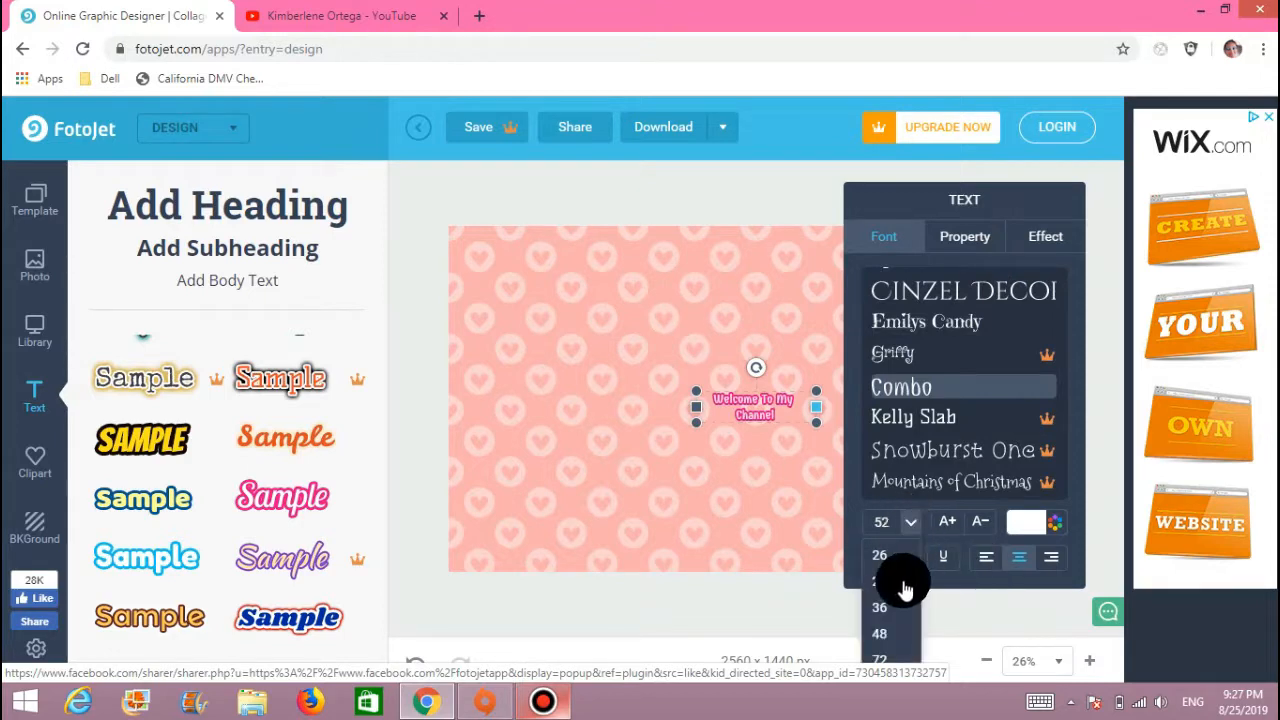
pyautogui.click(887, 655)
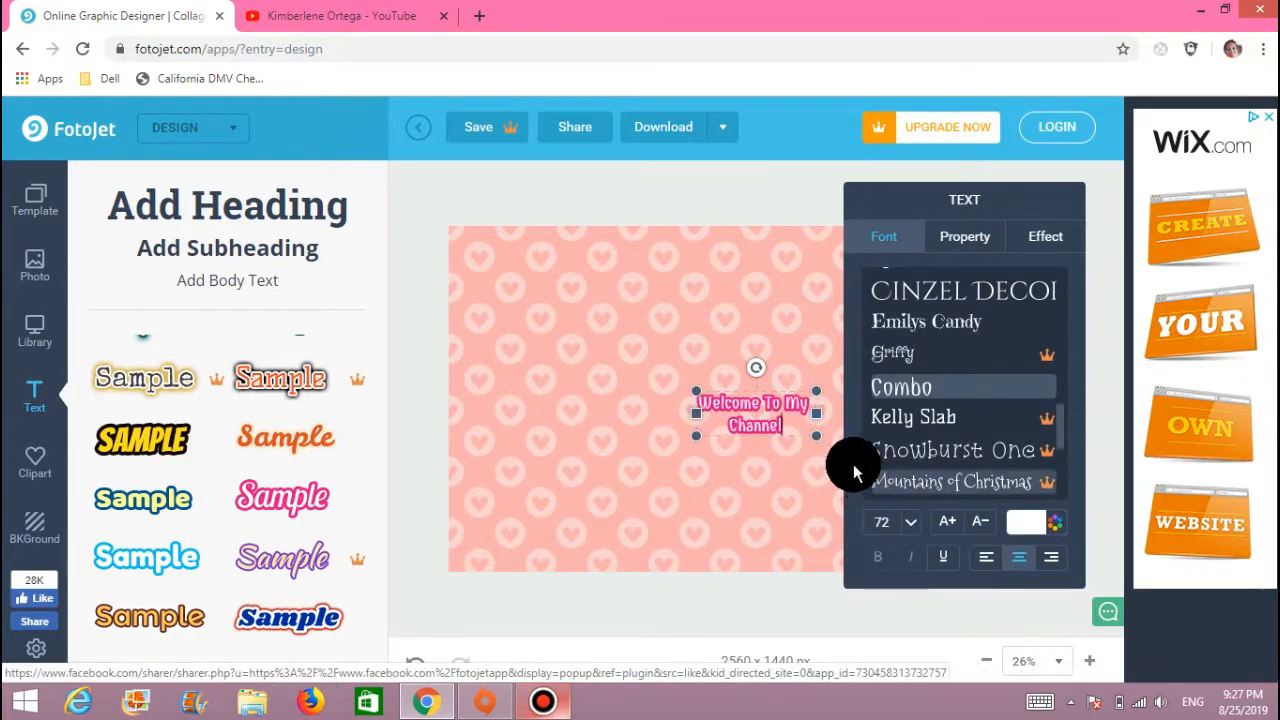
# - Widen the welcome text onto a single line, enlarge it to about size 180 and place it near the banner's centre
pyautogui.moveTo(813, 416); pyautogui.dragTo(960, 458)
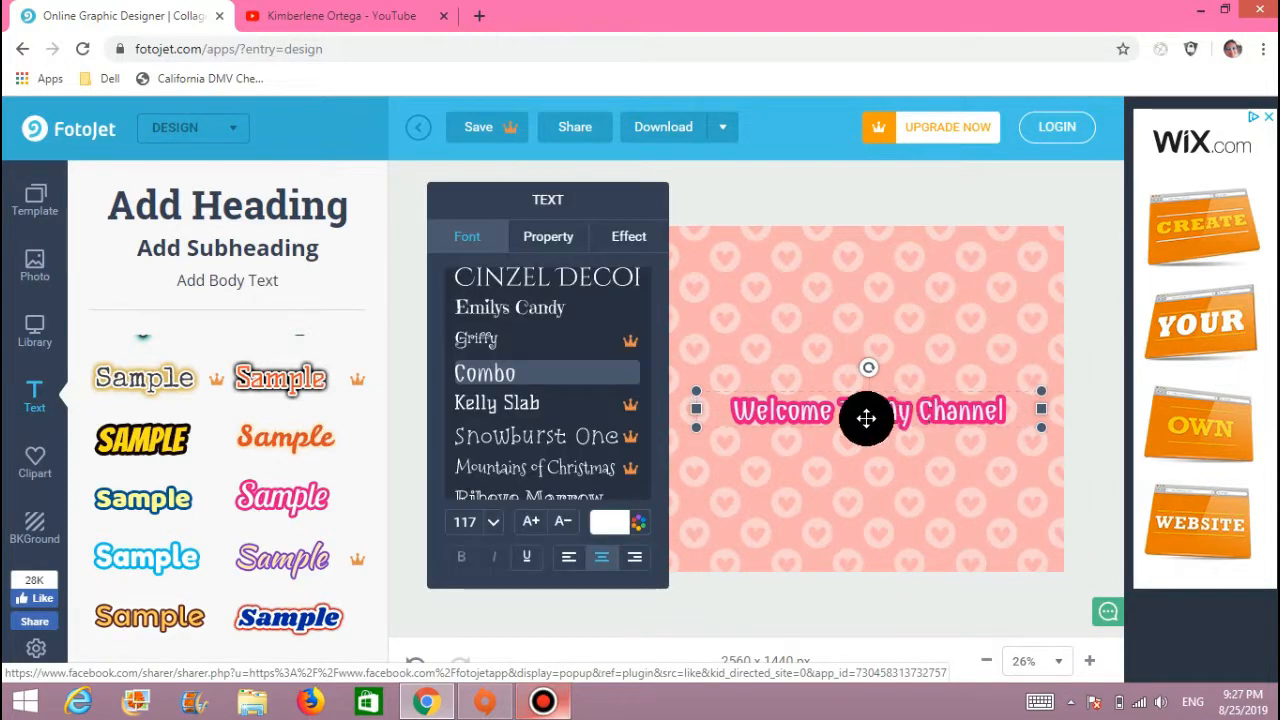
pyautogui.moveTo(866, 418); pyautogui.dragTo(830, 408)
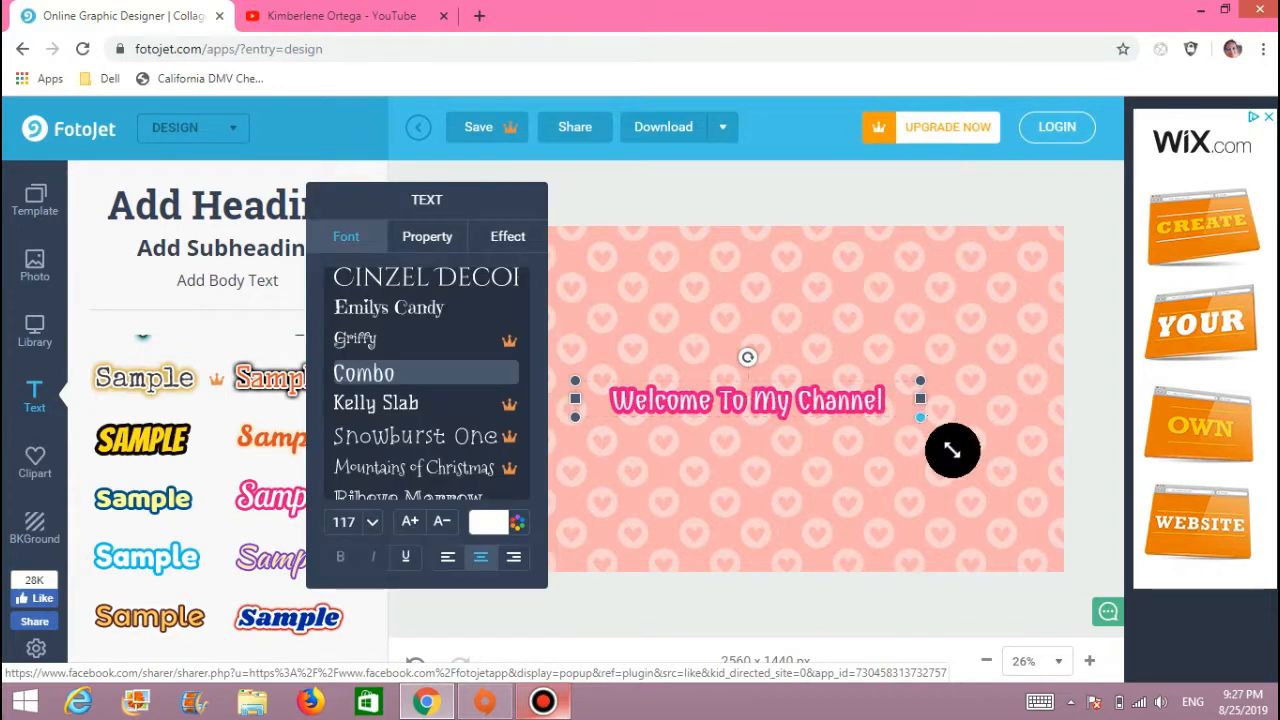
pyautogui.moveTo(952, 450); pyautogui.dragTo(1103, 551)
pyautogui.moveTo(877, 414); pyautogui.dragTo(809, 402)
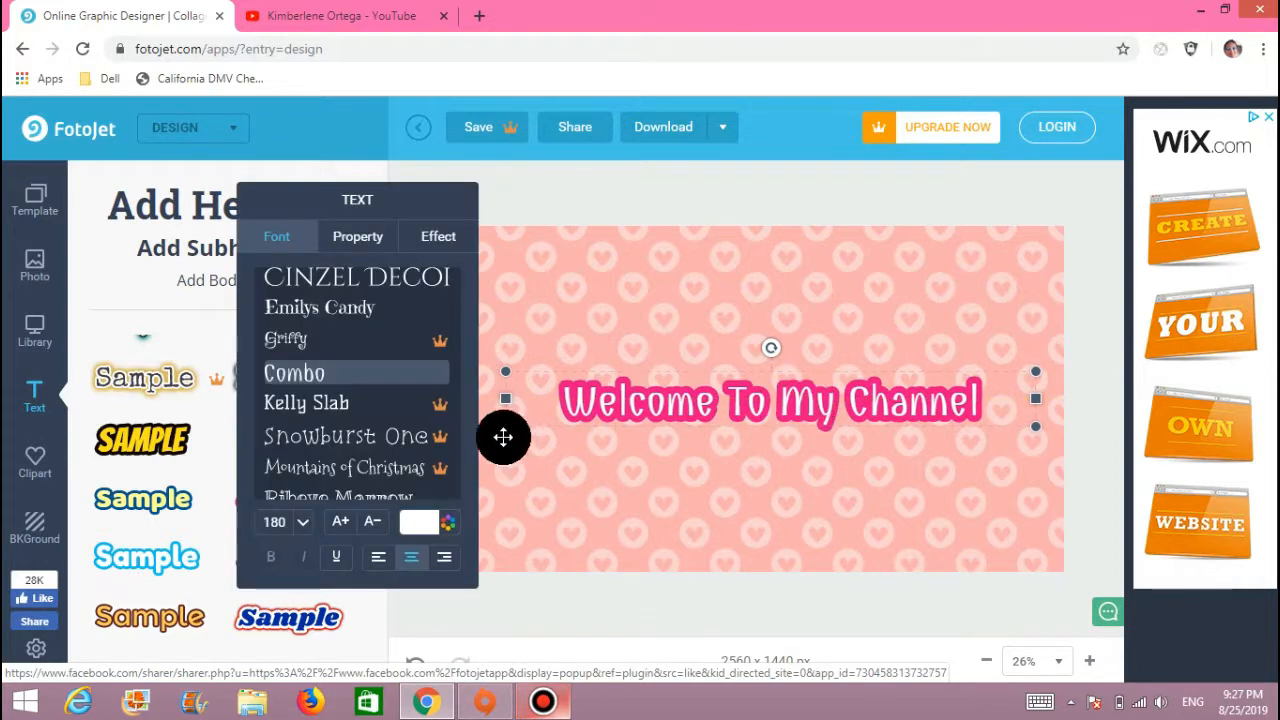
# - Turn on a glow for the welcome text with radius 100 and blur 100
pyautogui.click(375, 245)
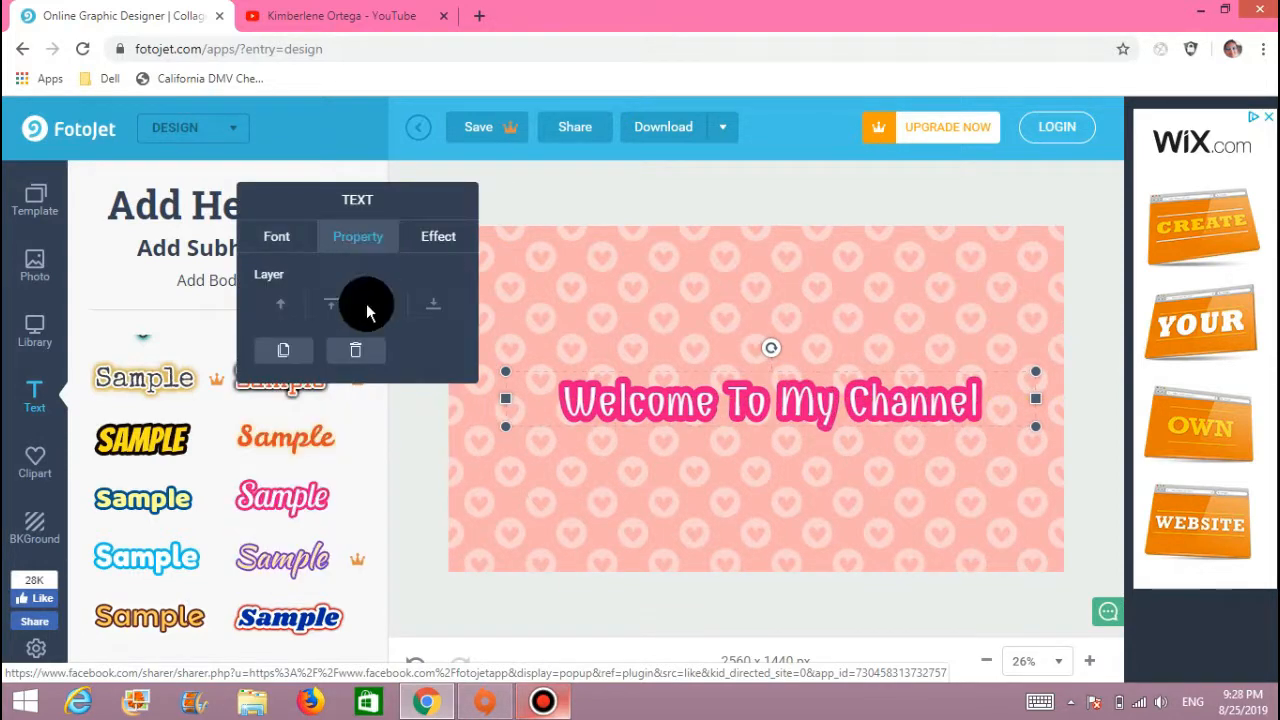
pyautogui.click(462, 240)
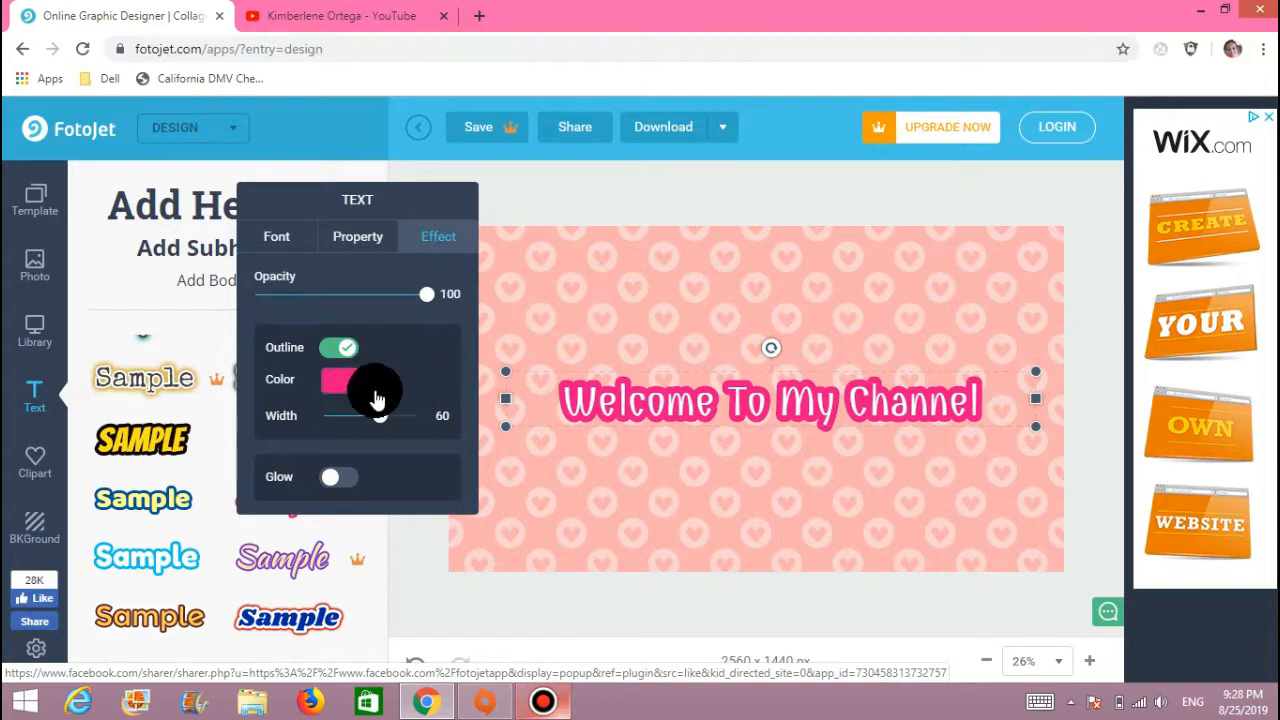
pyautogui.click(345, 480)
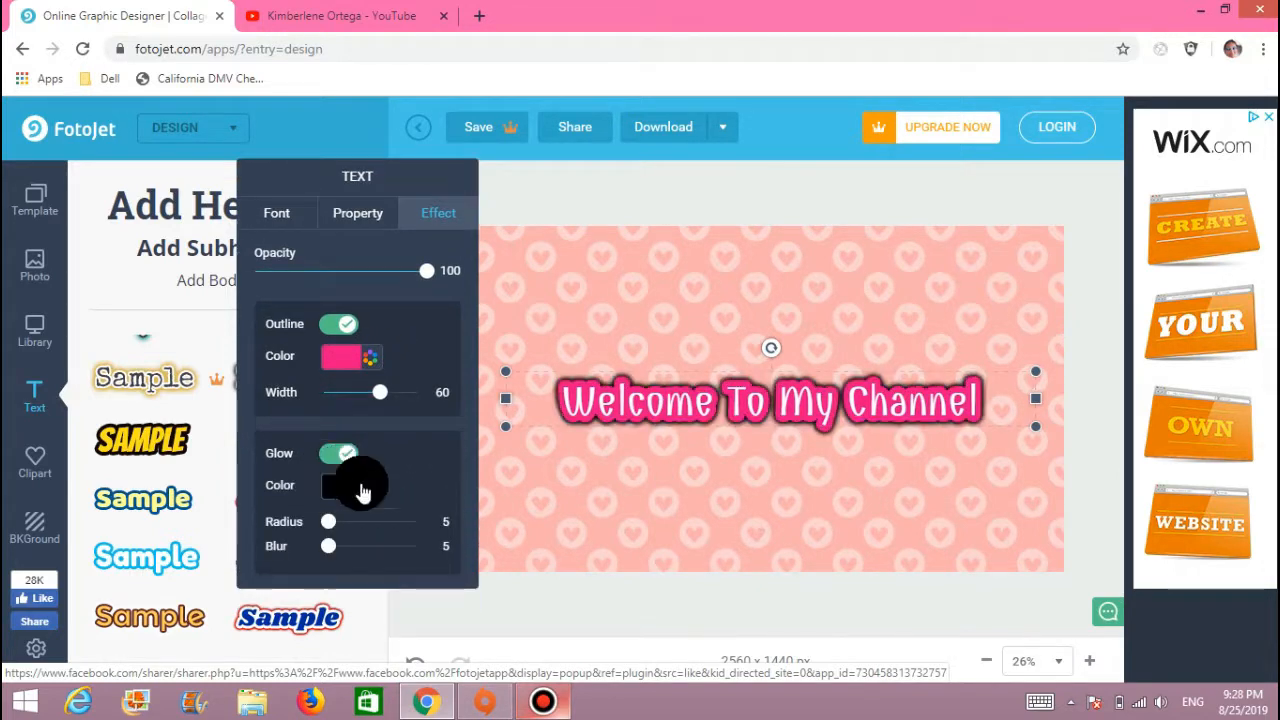
pyautogui.moveTo(335, 528); pyautogui.dragTo(420, 533)
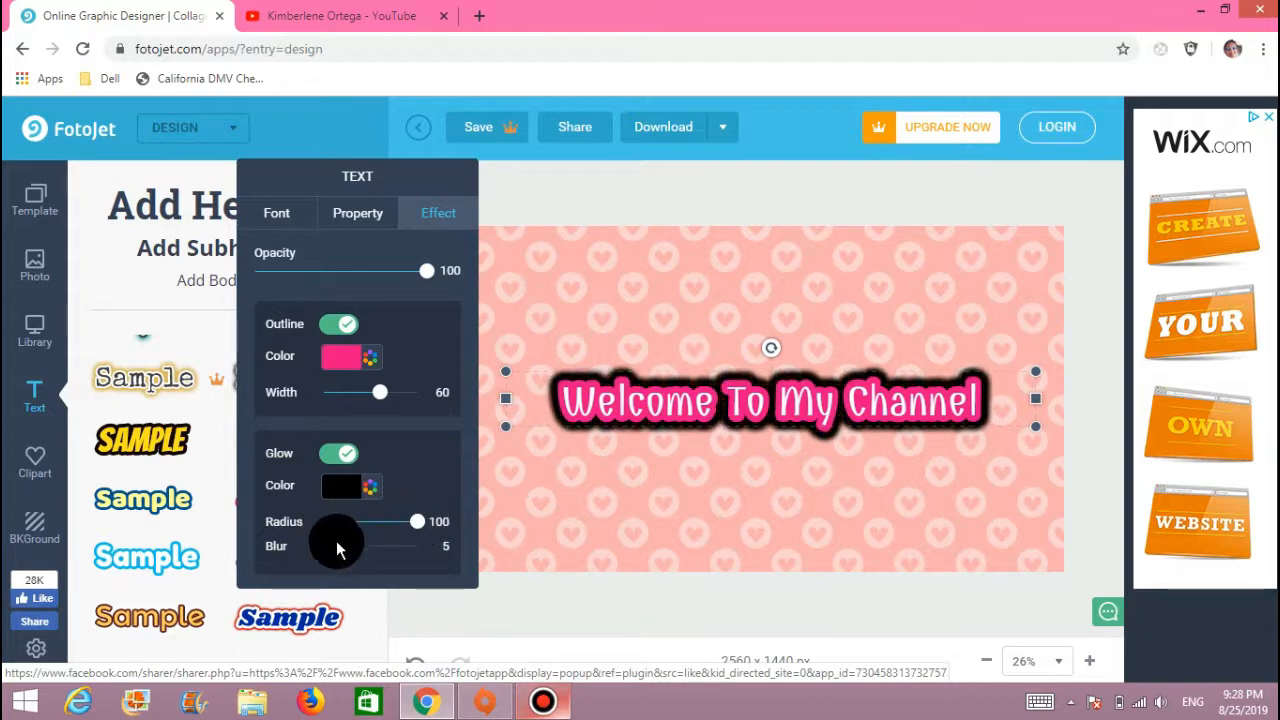
pyautogui.moveTo(335, 548); pyautogui.dragTo(420, 546)
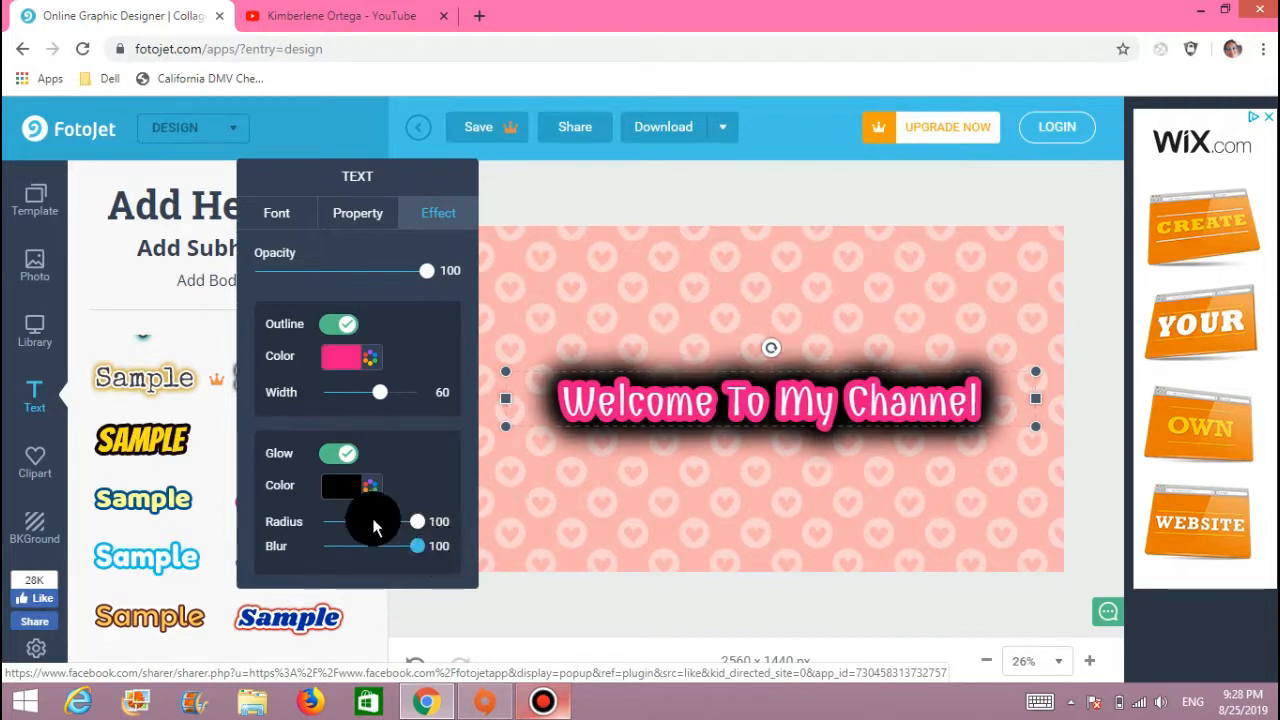
# - Try pink shades for the welcome text's glow and settle on light grey
pyautogui.click(359, 492)
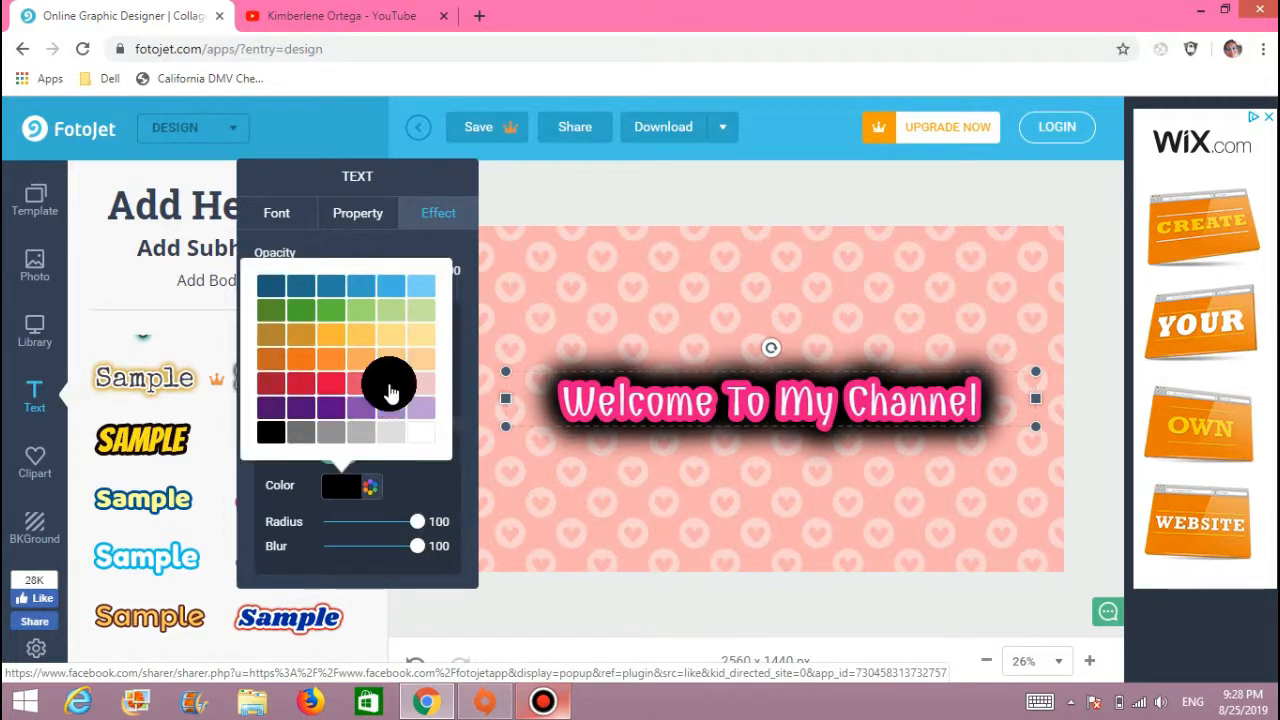
pyautogui.click(393, 387)
pyautogui.click(420, 386)
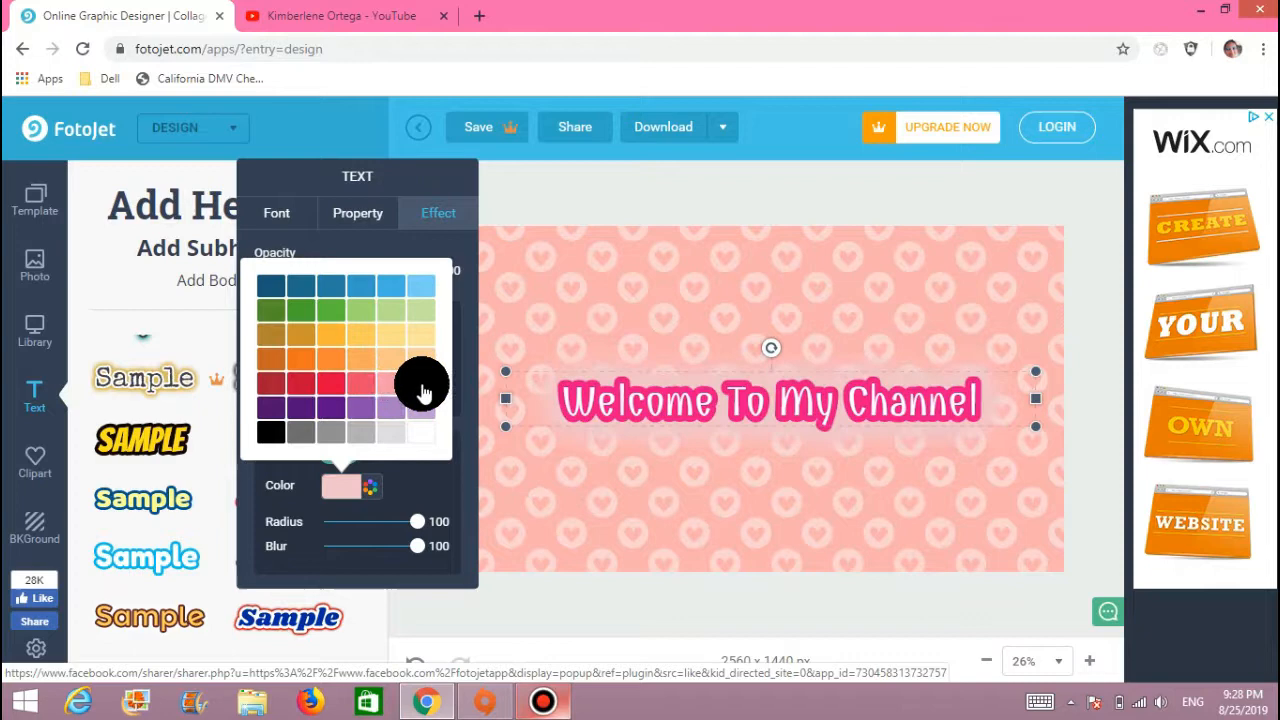
pyautogui.click(367, 390)
pyautogui.click(391, 436)
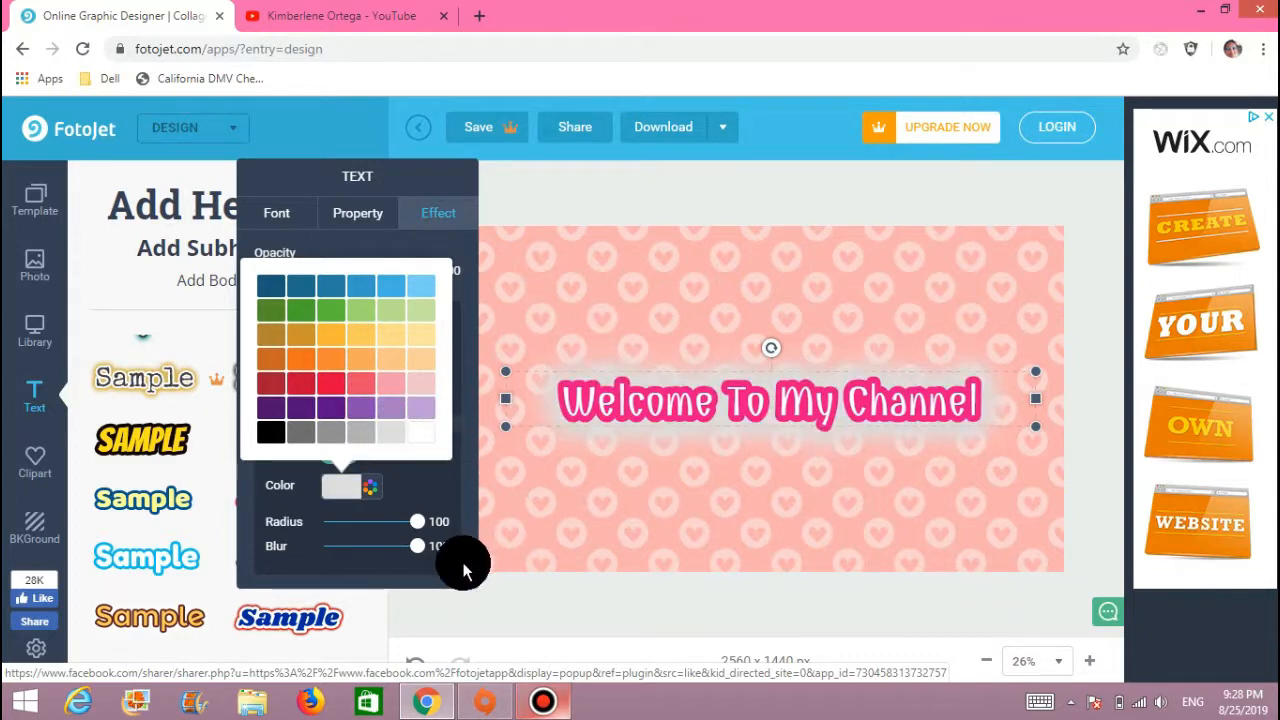
pyautogui.click(561, 608)
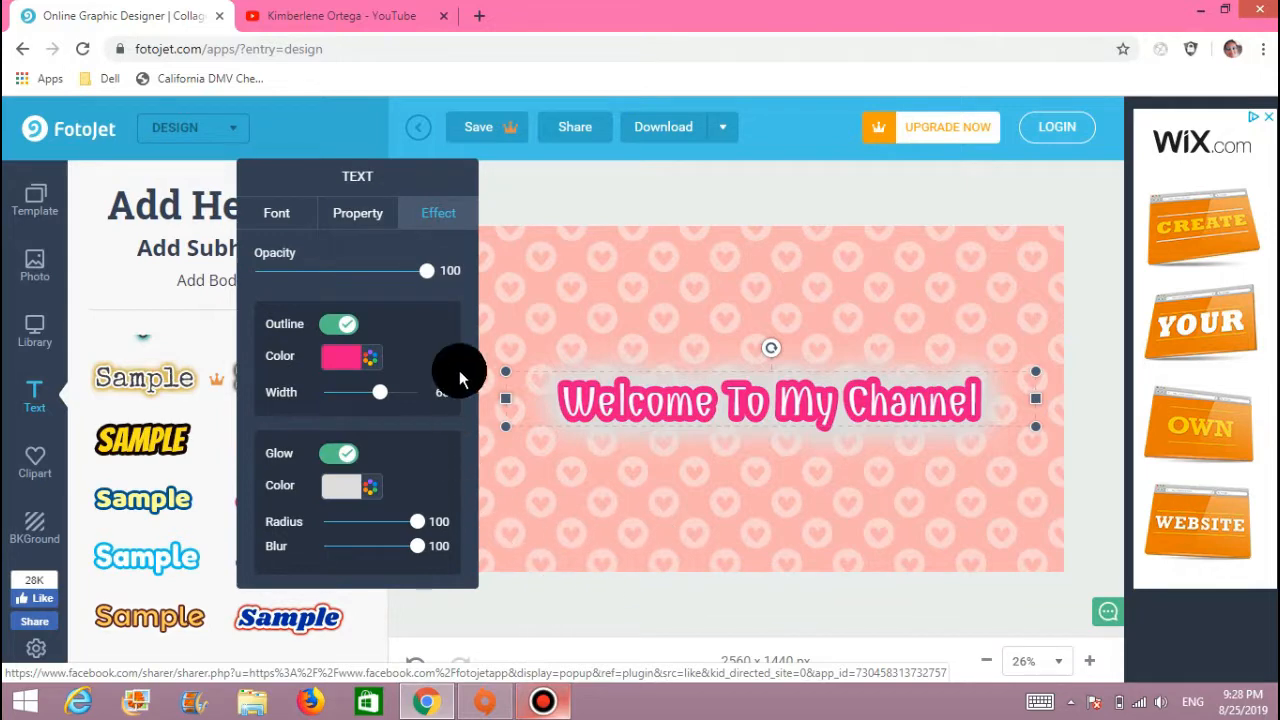
pyautogui.click(652, 540)
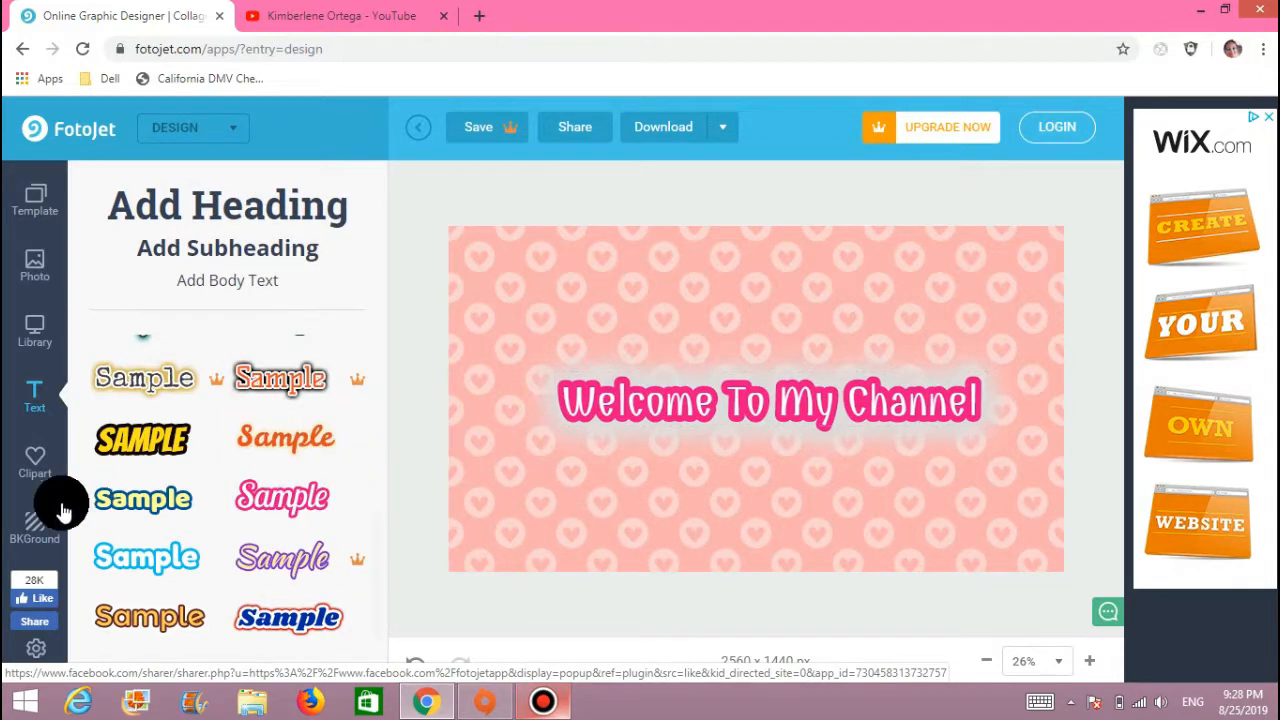
# - Look through the clipart categories, including the social media icons, the hearts and the travel tools
pyautogui.click(32, 470)
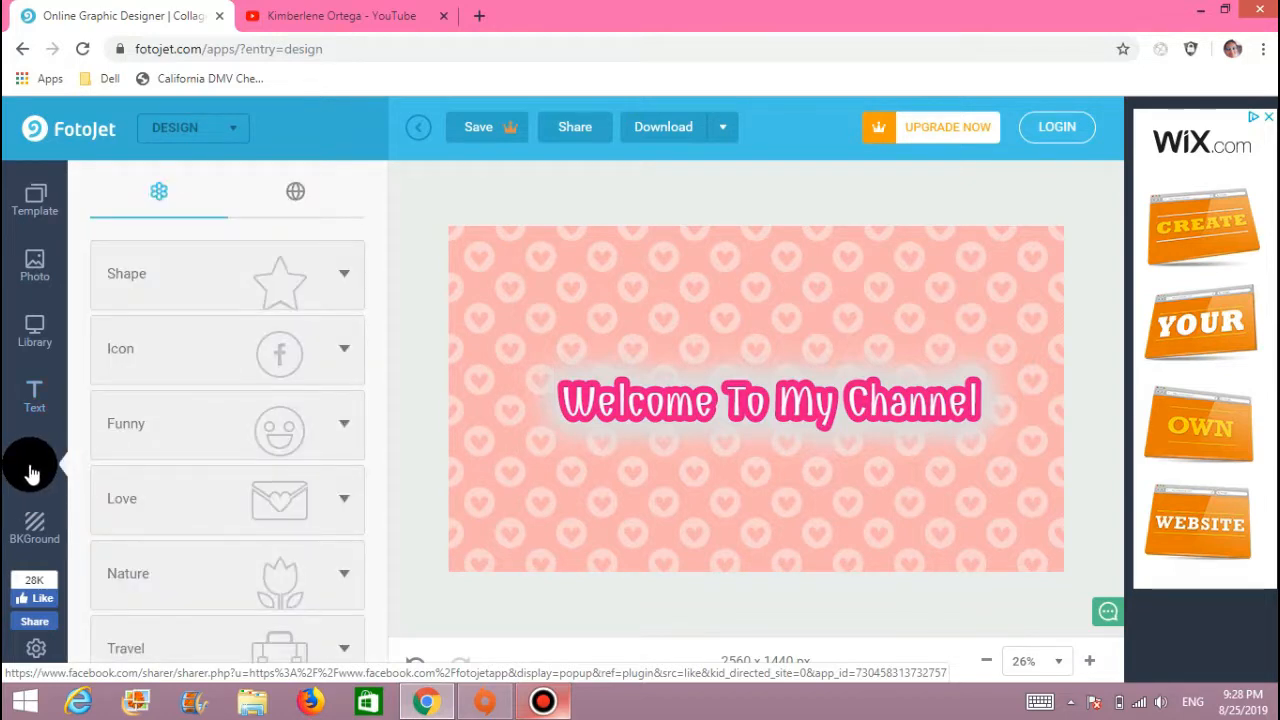
pyautogui.scroll(-2, 211, 400)
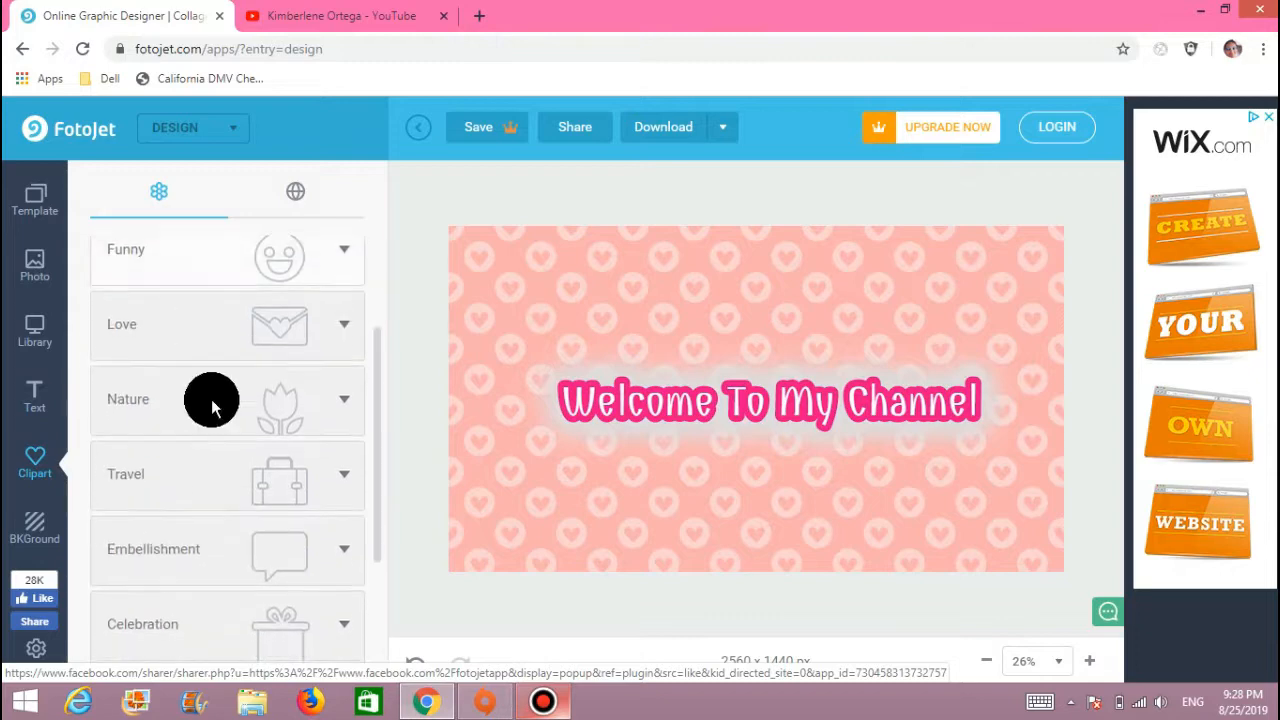
pyautogui.scroll(-2, 220, 463)
pyautogui.scroll(4, 220, 486)
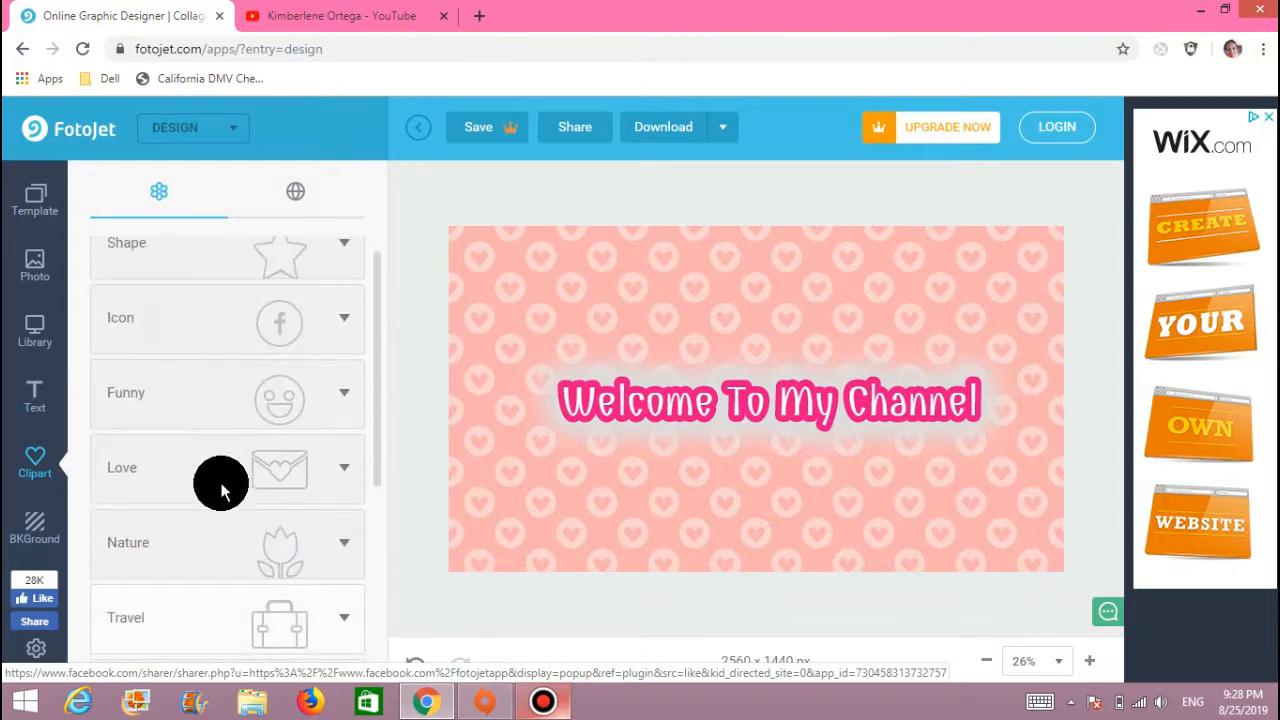
pyautogui.scroll(1, 220, 487)
pyautogui.click(343, 352)
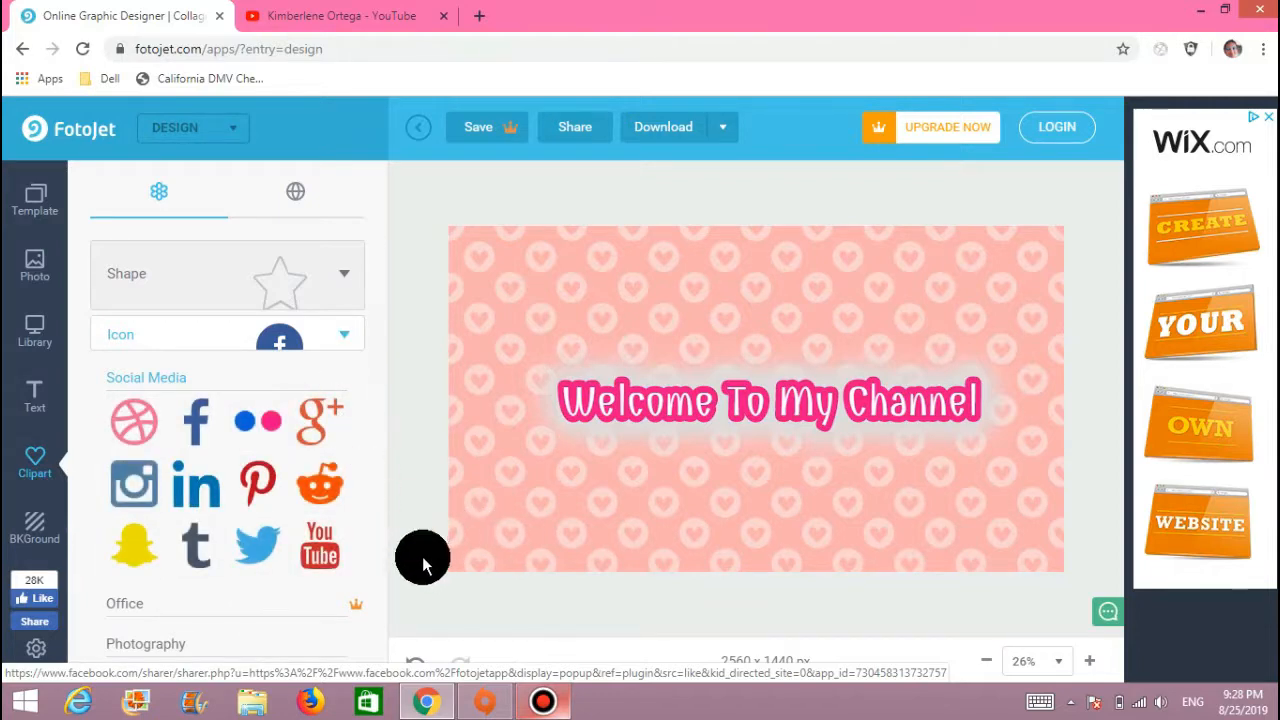
pyautogui.scroll(-1, 303, 368)
pyautogui.scroll(-3, 303, 368)
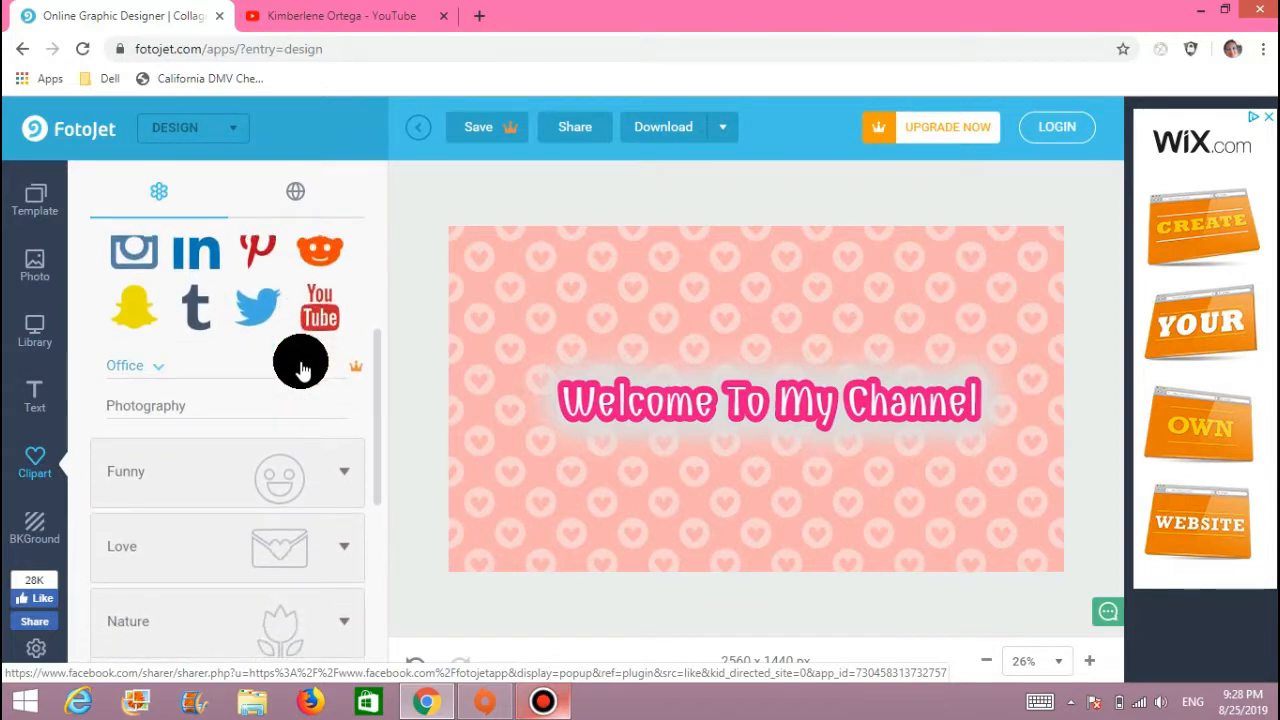
pyautogui.scroll(-4, 303, 368)
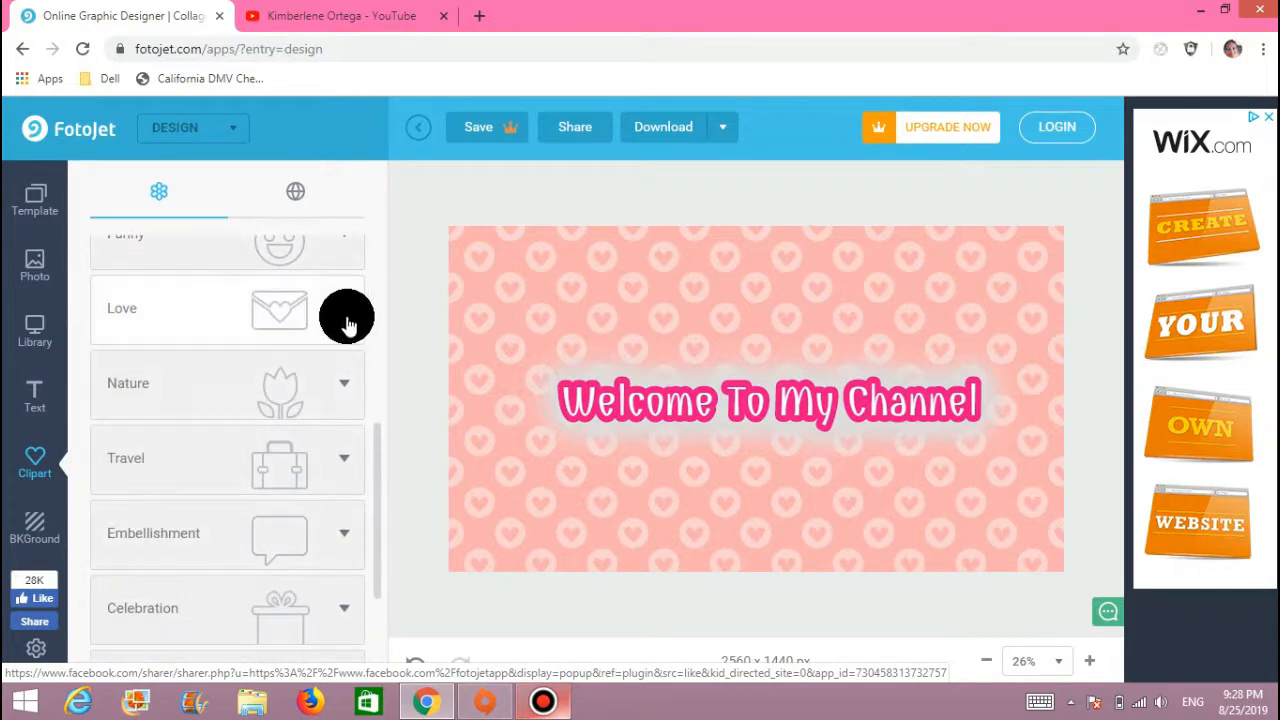
pyautogui.click(347, 322)
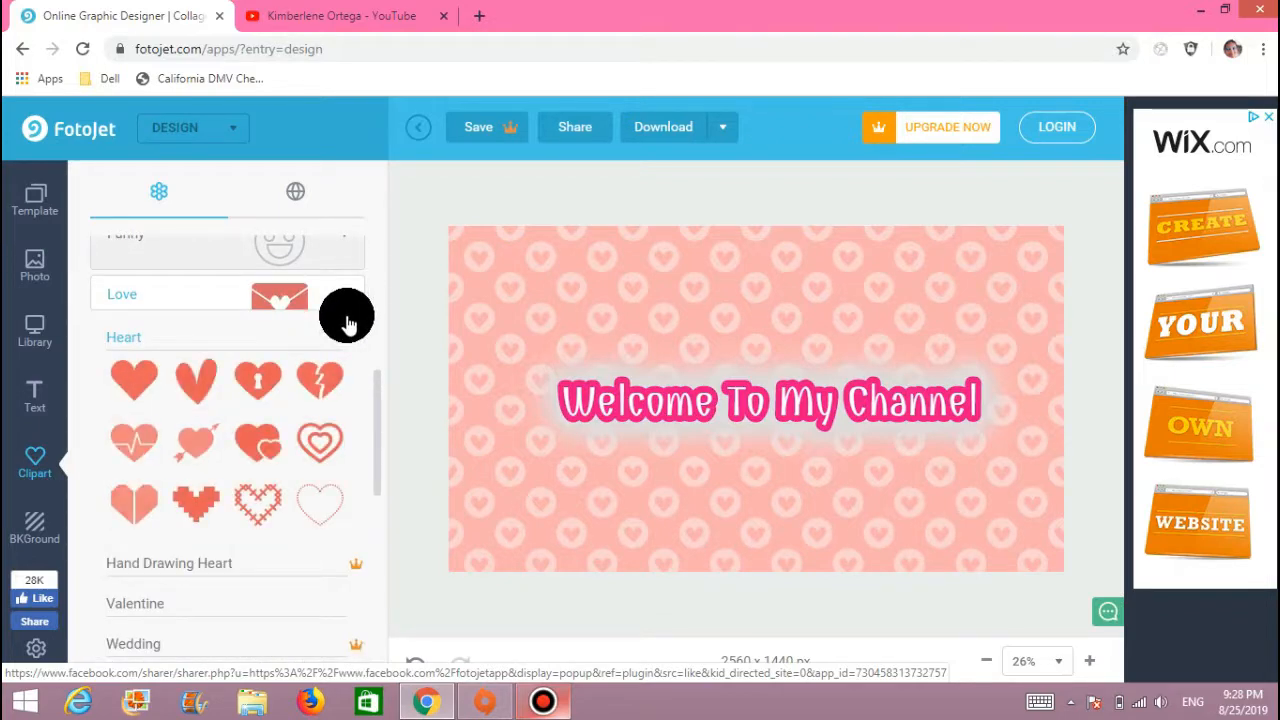
pyautogui.scroll(-3, 231, 425)
pyautogui.scroll(-5, 306, 520)
pyautogui.scroll(10, 306, 543)
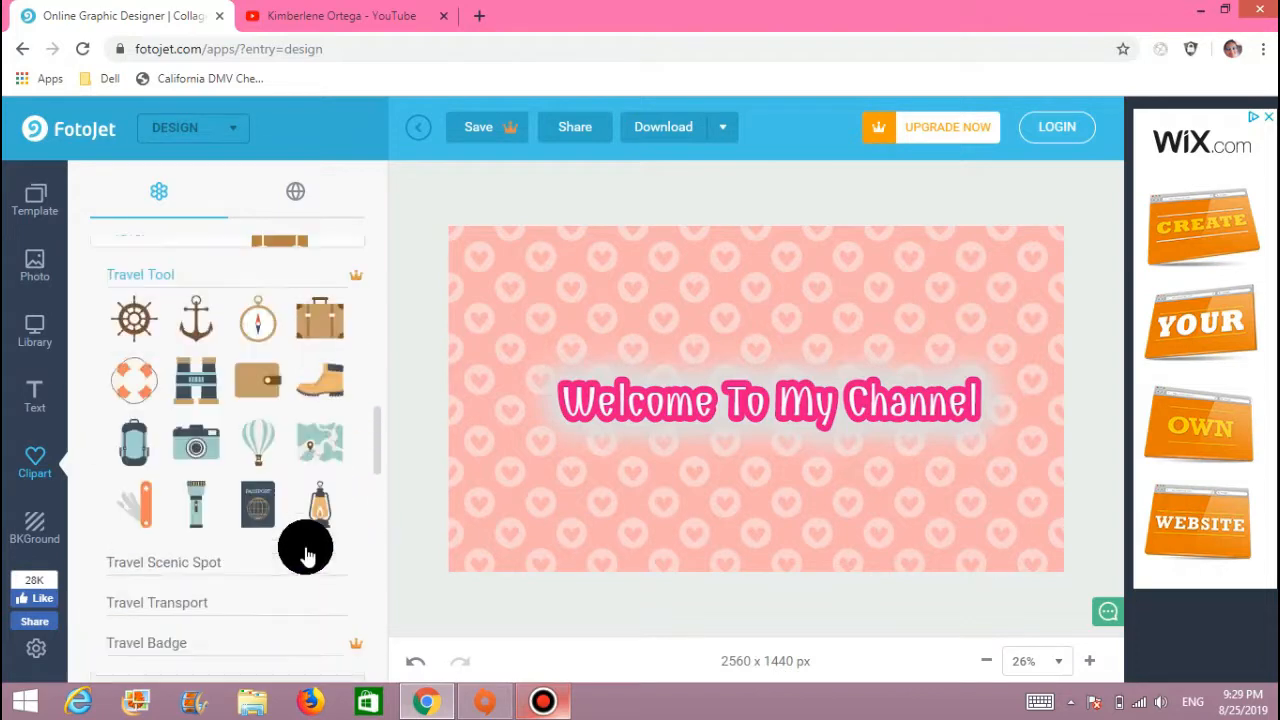
pyautogui.scroll(2, 208, 520)
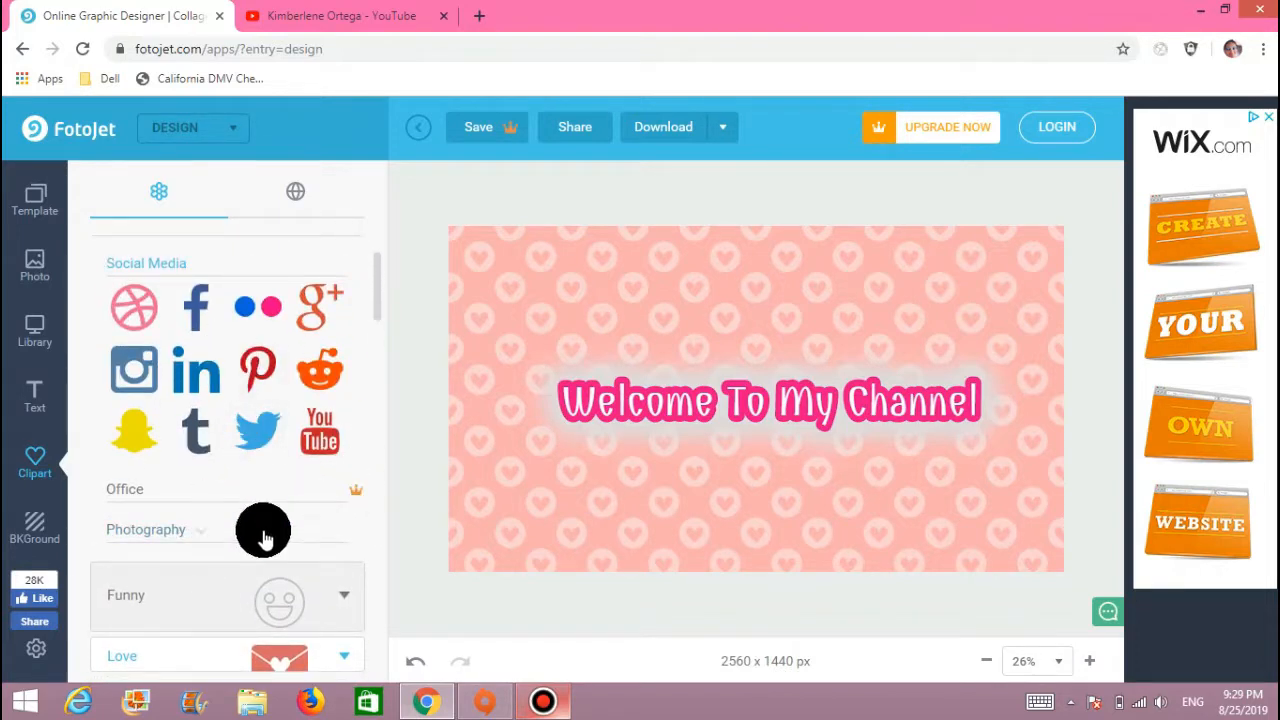
# - Try out a small Facebook icon above the welcome text and delete it
pyautogui.click(205, 307)
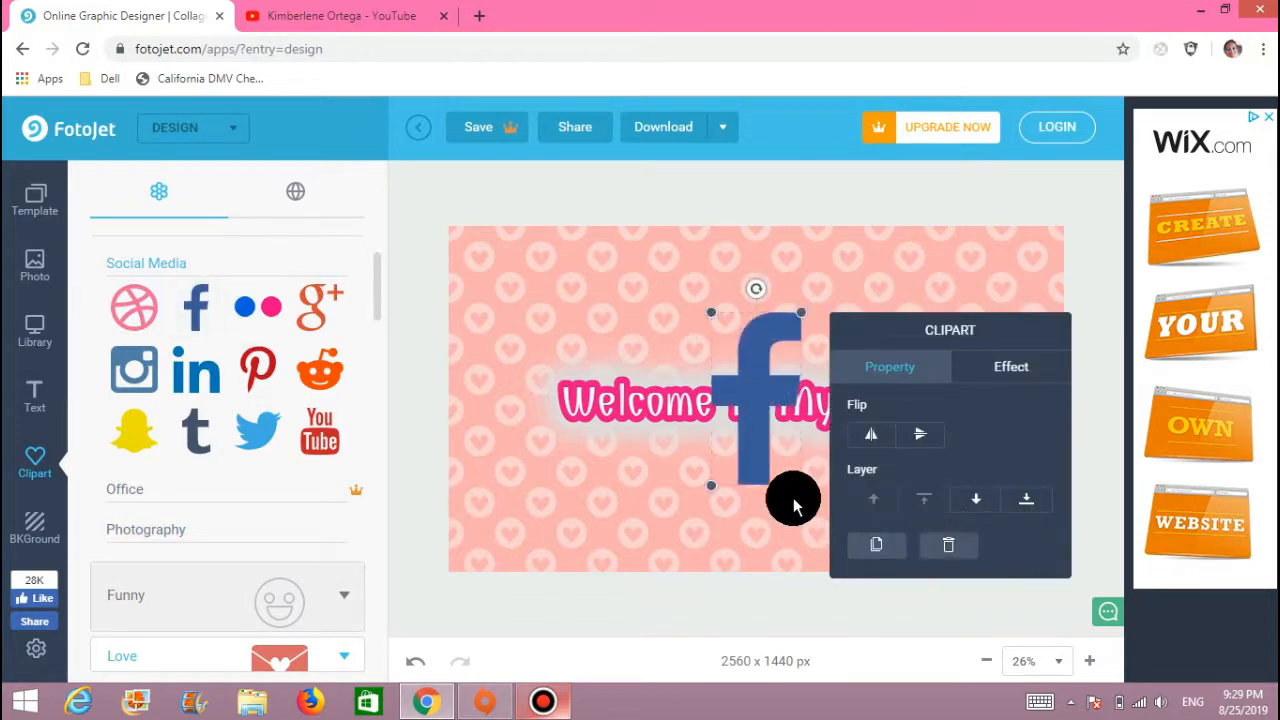
pyautogui.moveTo(798, 486); pyautogui.dragTo(598, 342)
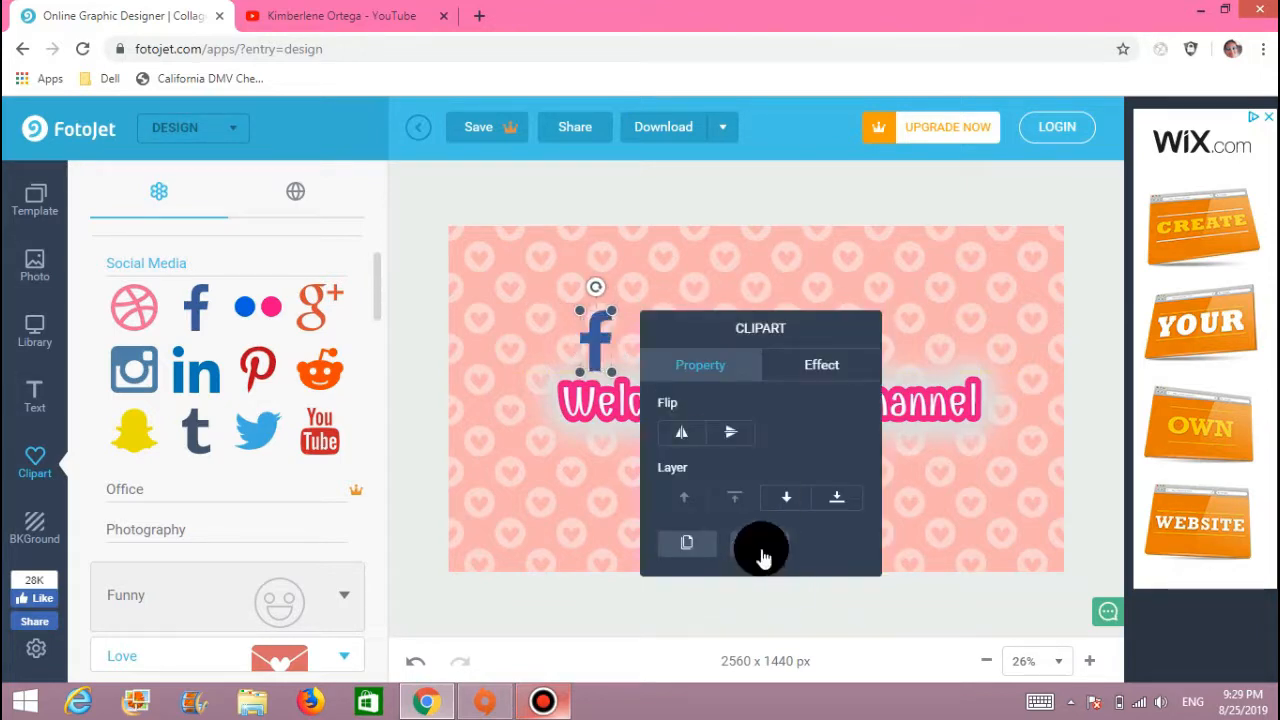
pyautogui.click(760, 548)
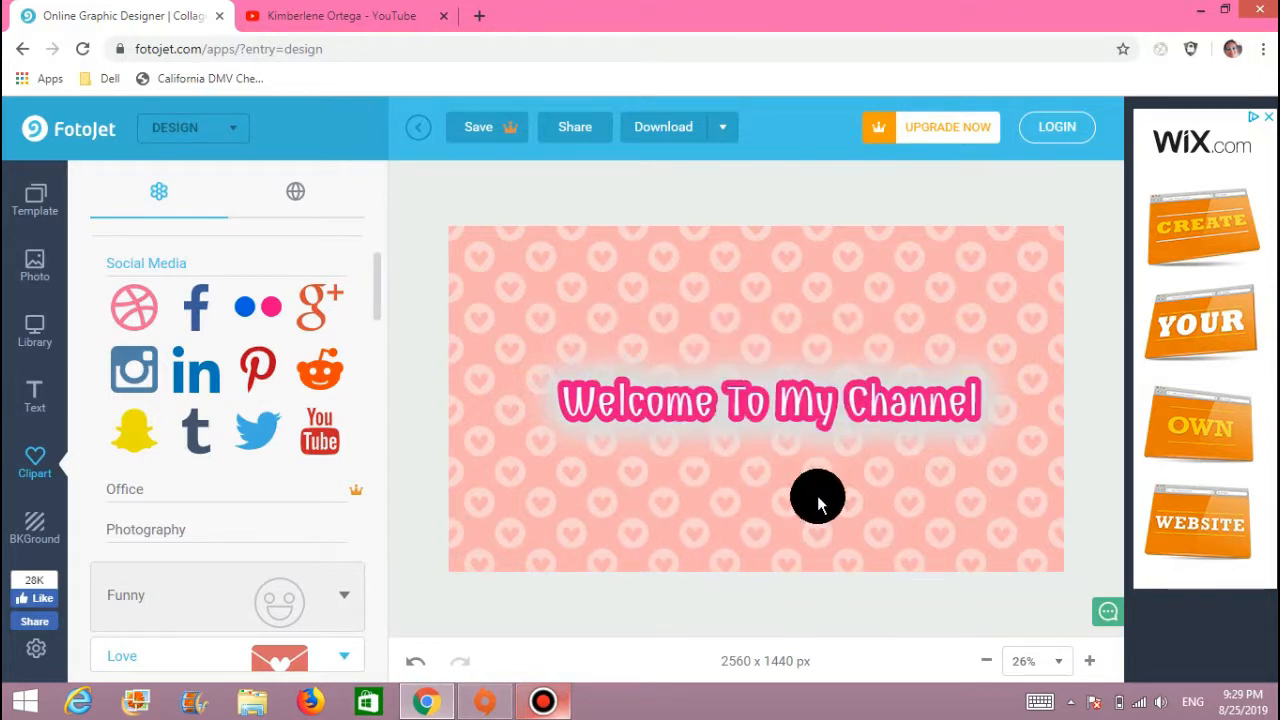
# - Search the online clipart collection for "camera"
pyautogui.click(301, 197)
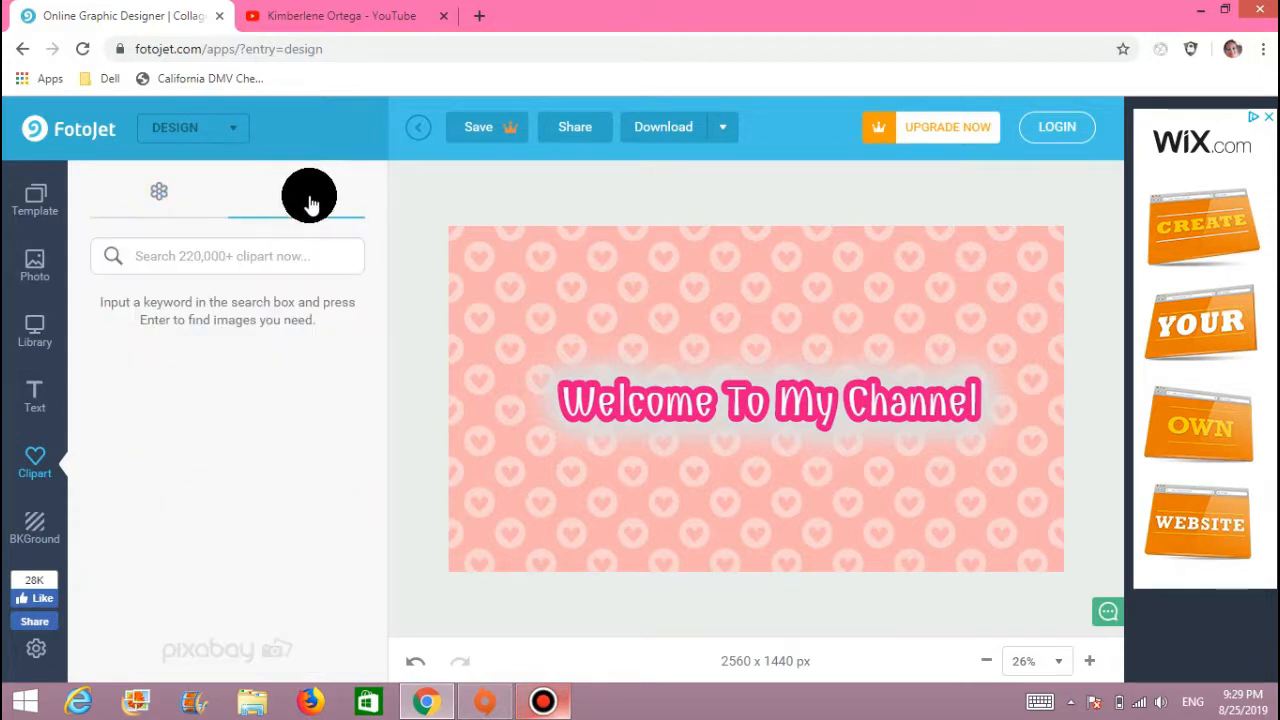
pyautogui.click(267, 258)
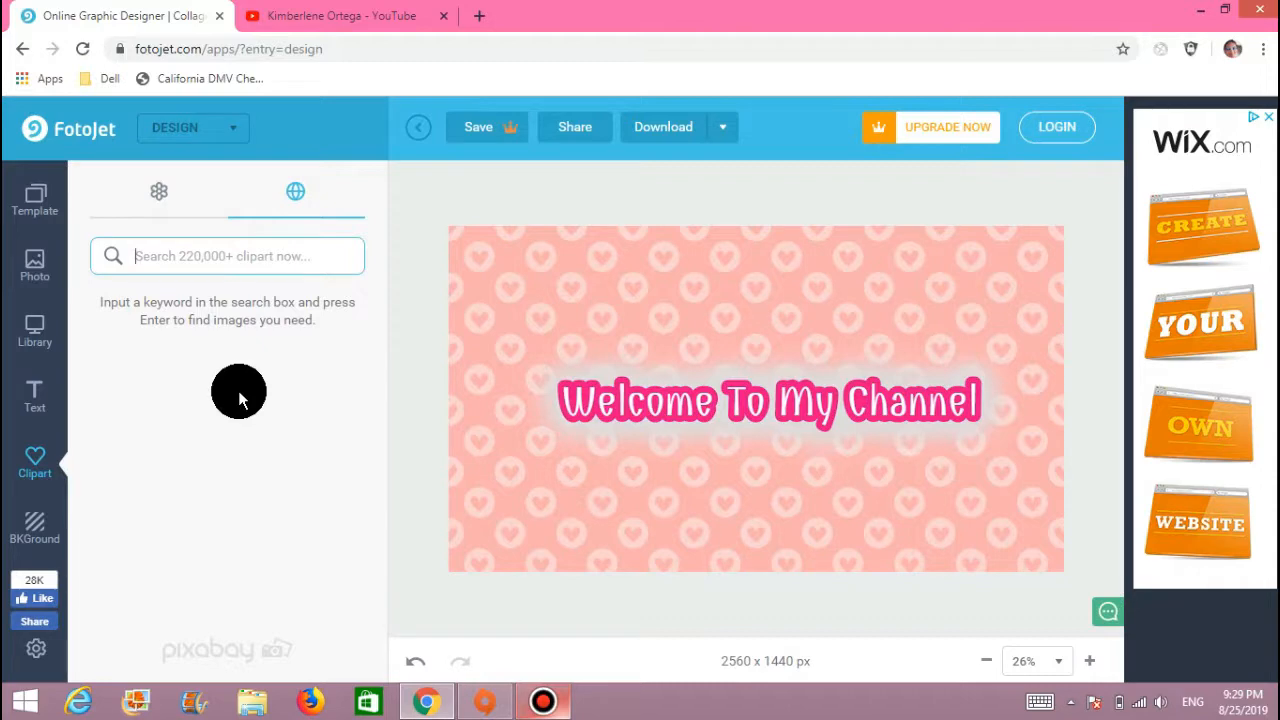
pyautogui.press('Return')
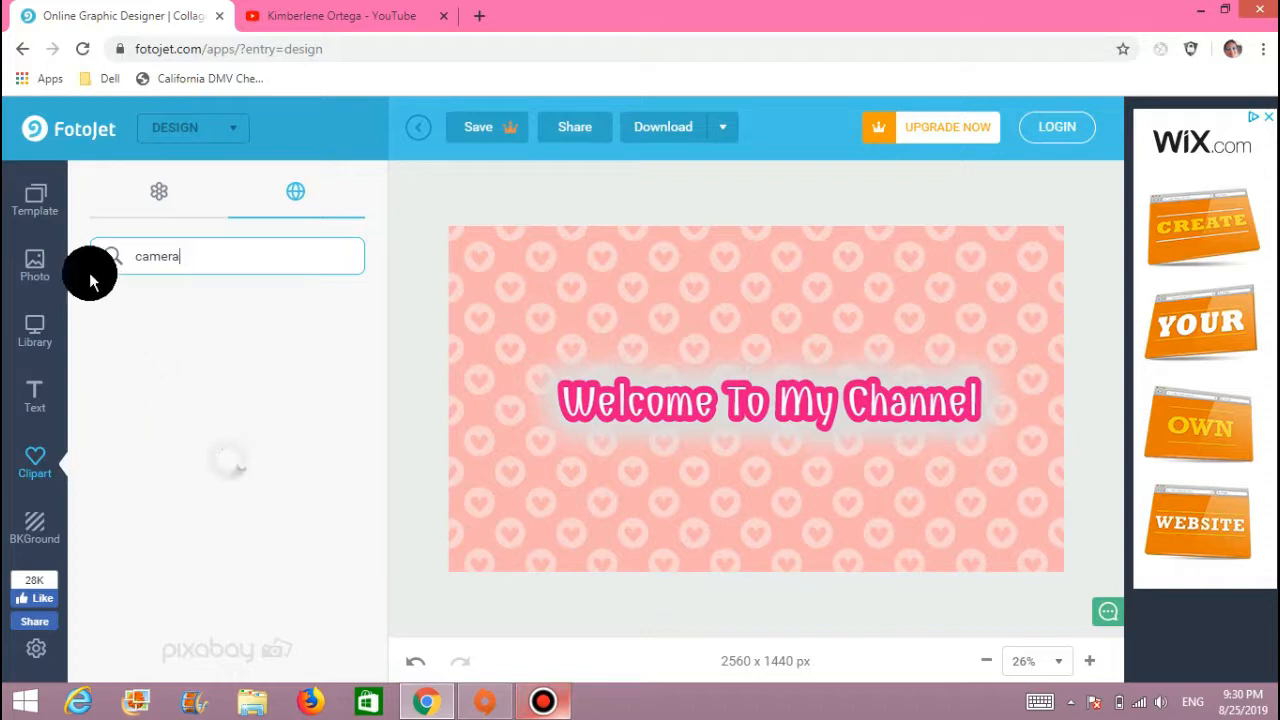
# - Replace the previous stock photo search with a search for "camera"
pyautogui.click(34, 322)
pyautogui.click(34, 280)
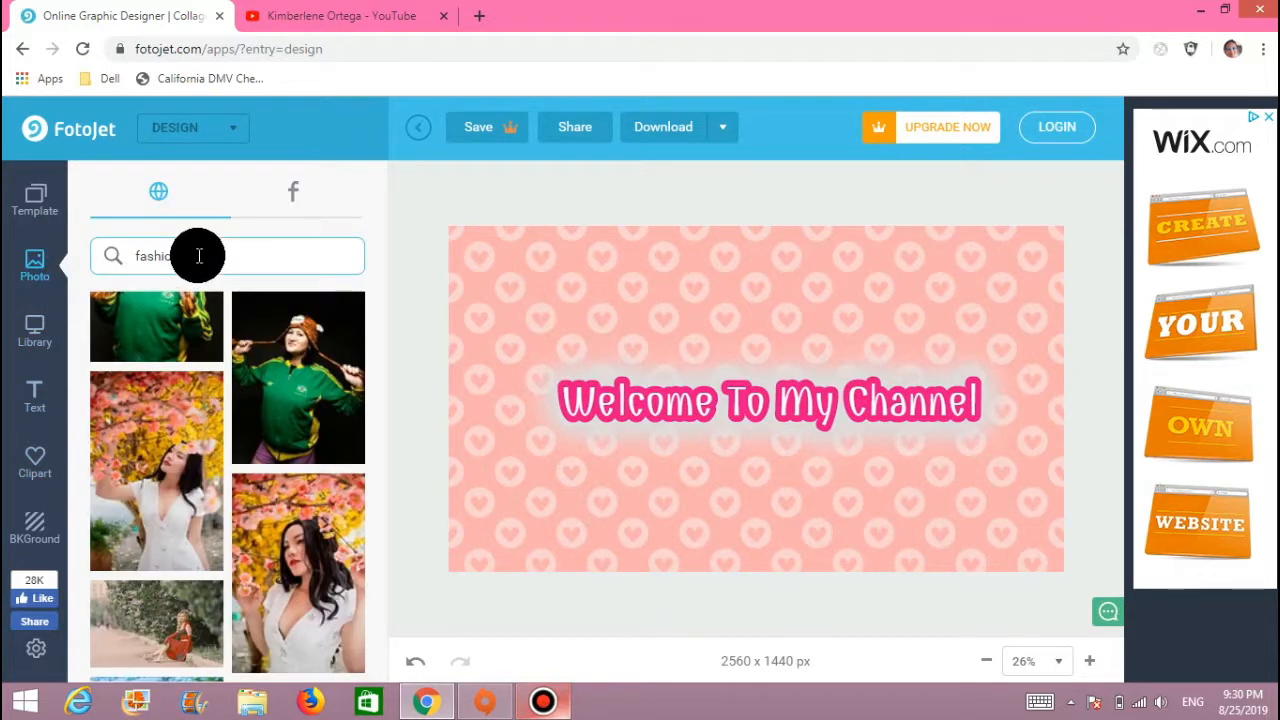
pyautogui.hotkey('ctrl', 'a')
pyautogui.press('BackSpace')
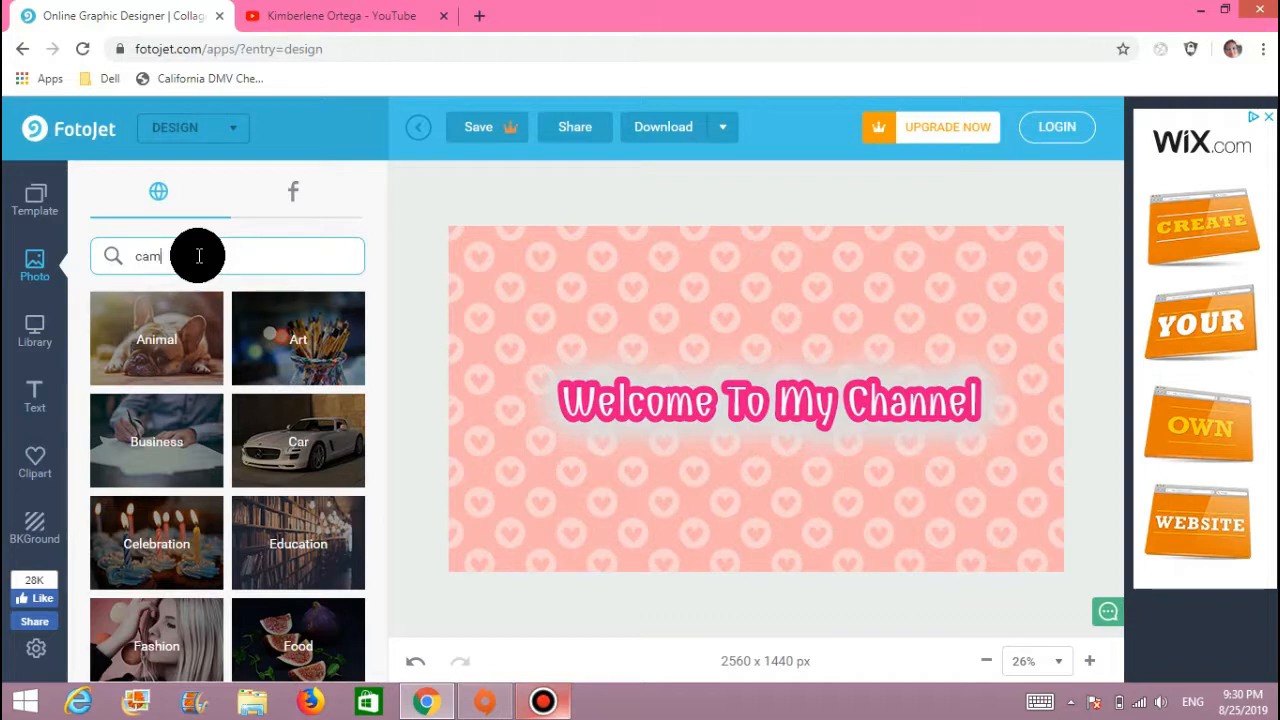
pyautogui.press('Return')
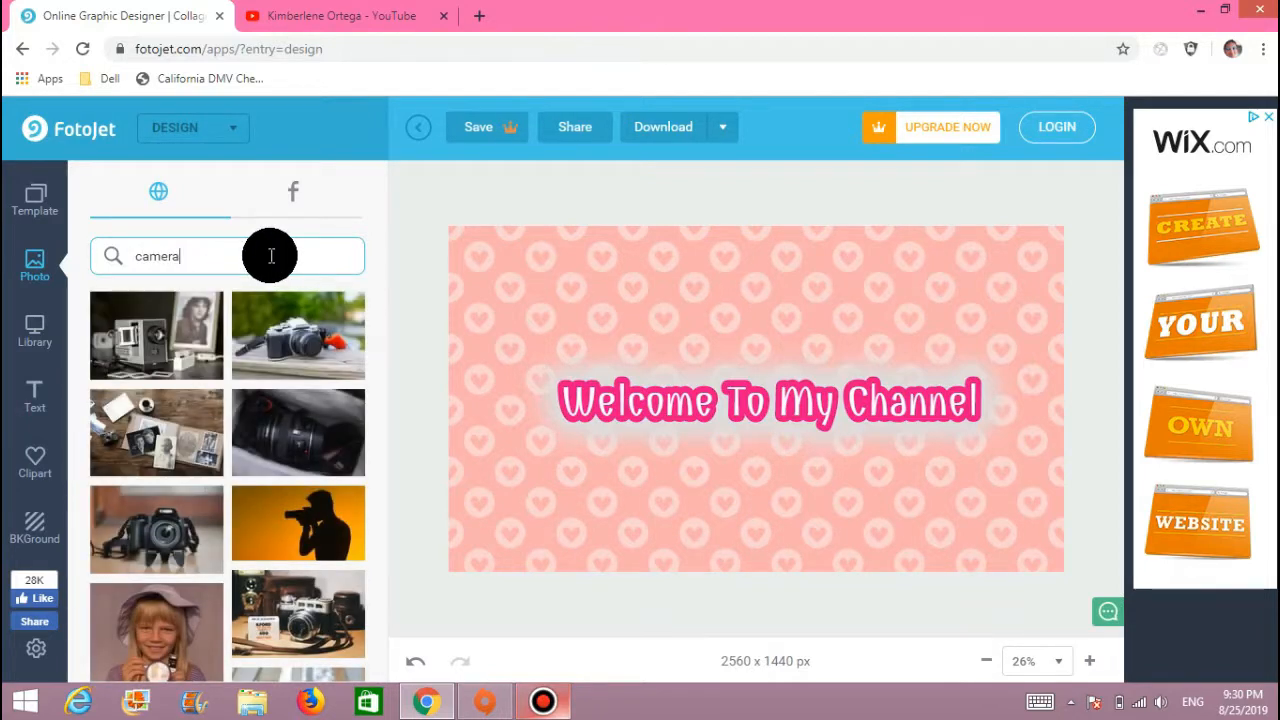
# - Add the photo of a black camera with raised flash on white, shrink it and place it tilted above "Welcome"
pyautogui.scroll(-5, 220, 430)
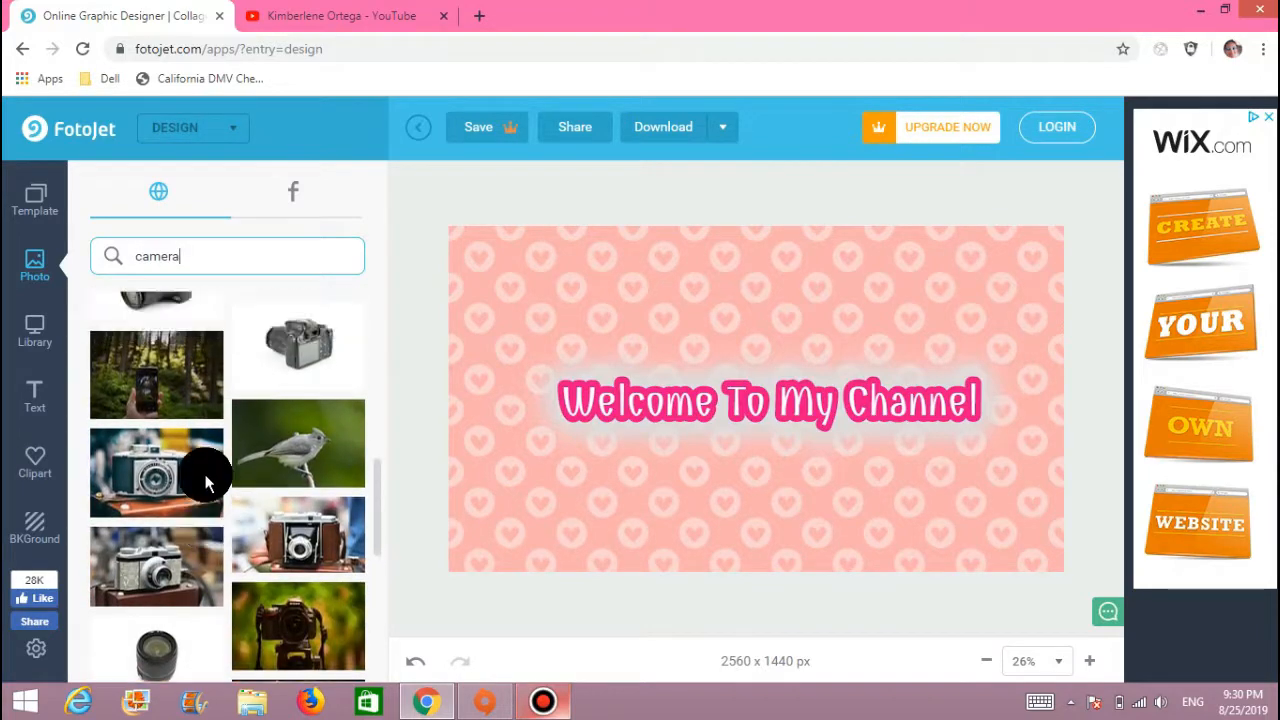
pyautogui.scroll(-5, 205, 474)
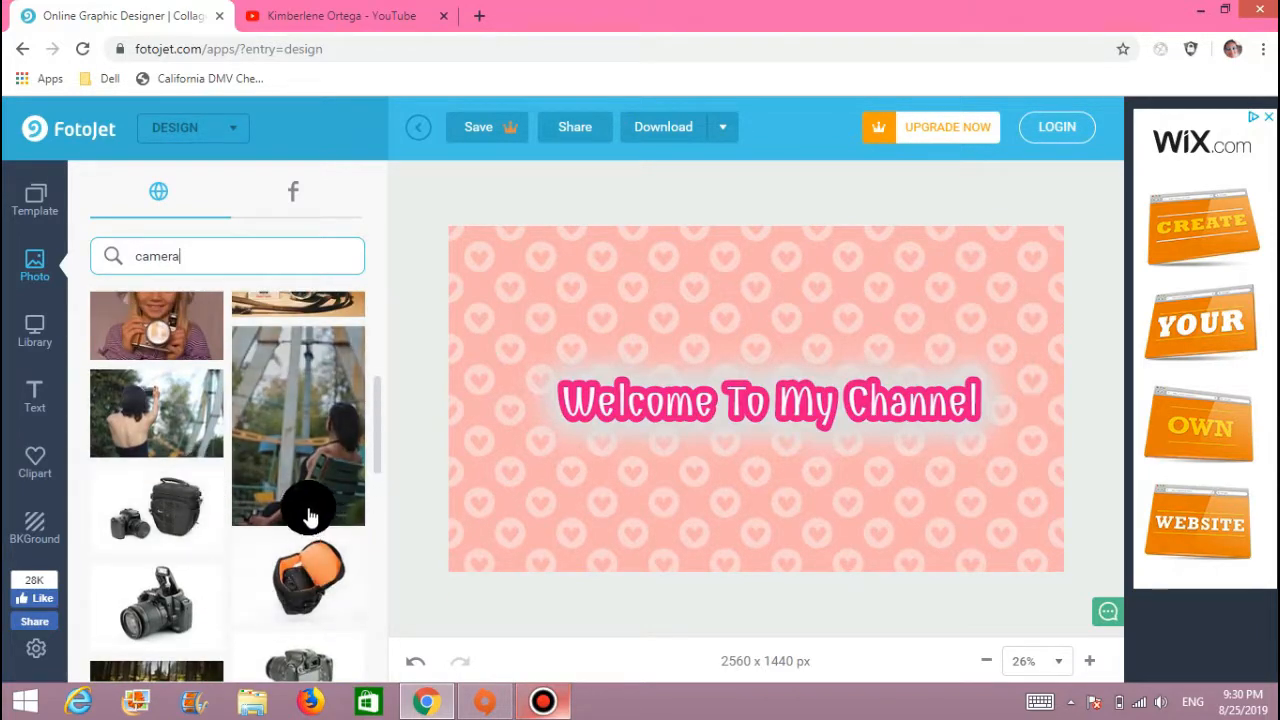
pyautogui.scroll(-10, 309, 515)
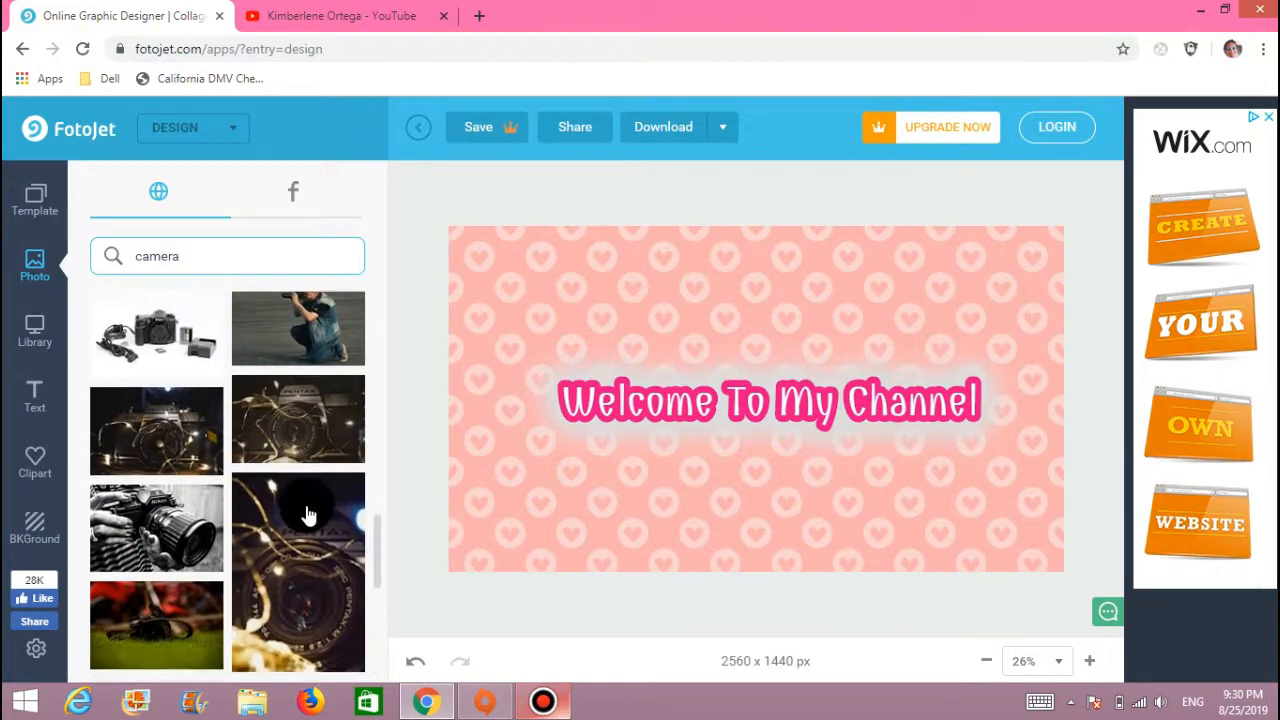
pyautogui.scroll(-10, 309, 515)
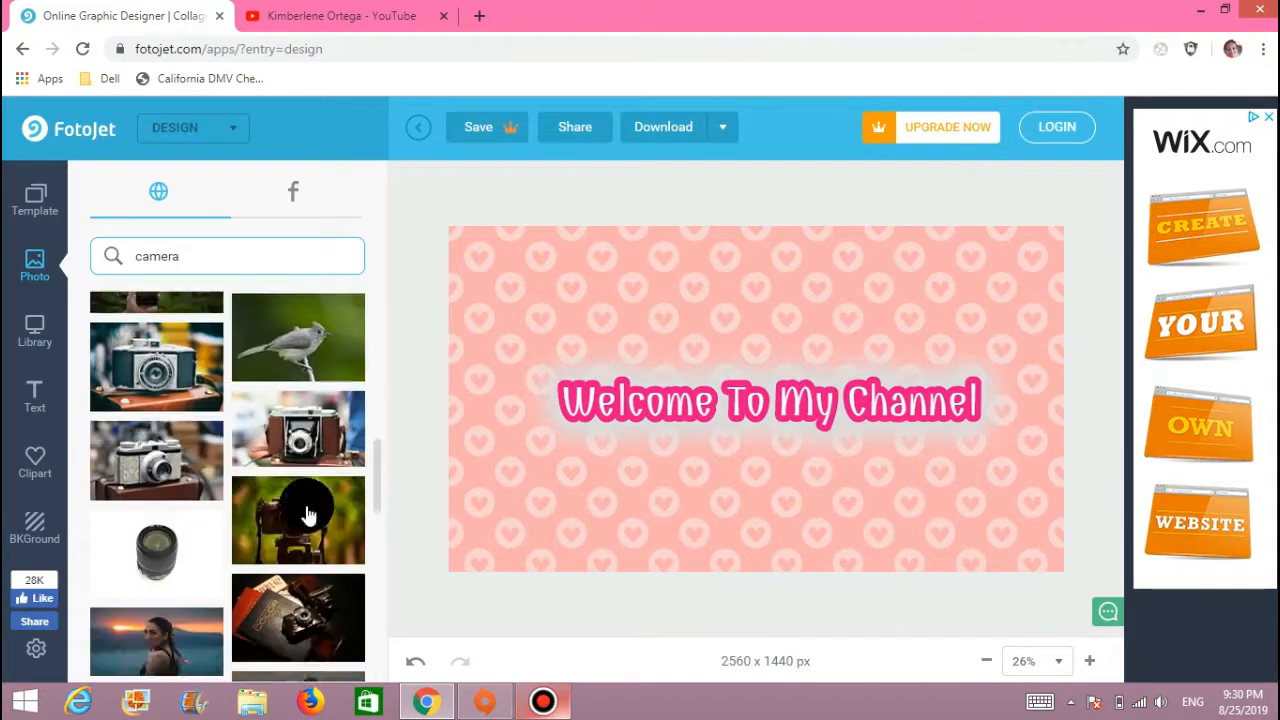
pyautogui.scroll(1, 309, 515)
pyautogui.scroll(3, 307, 510)
pyautogui.scroll(-3, 223, 557)
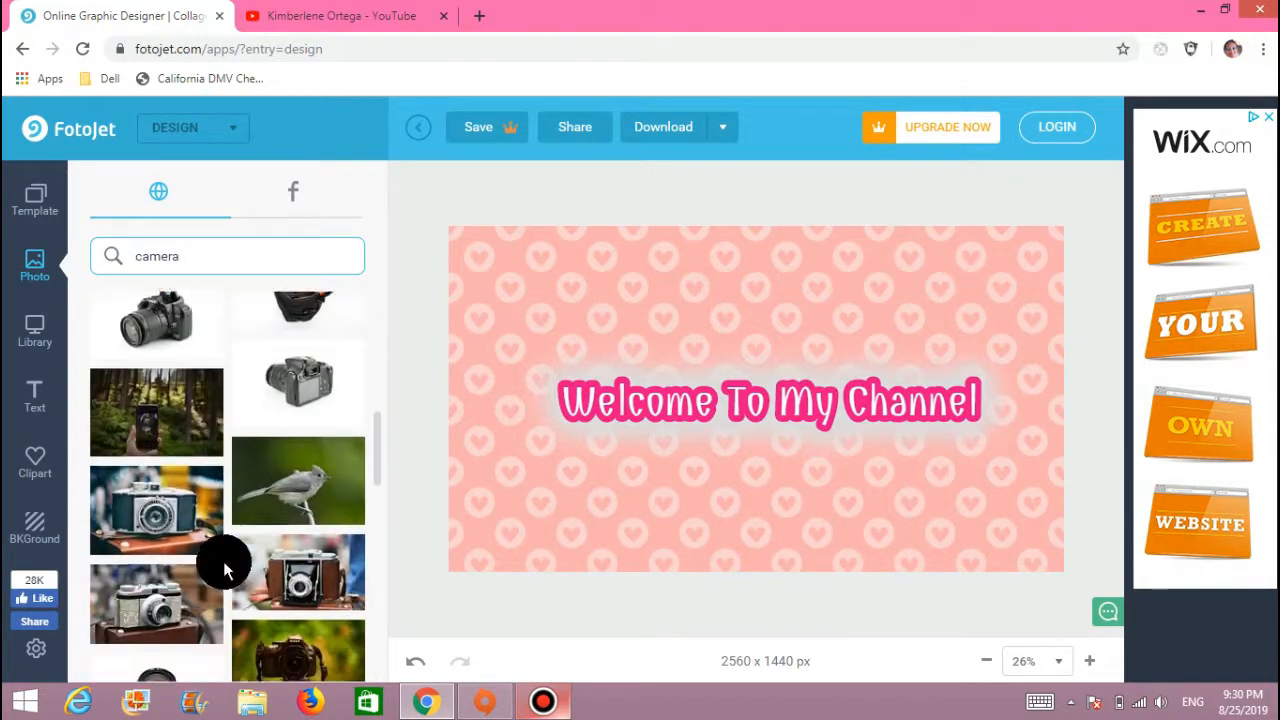
pyautogui.scroll(3, 220, 500)
pyautogui.click(166, 620)
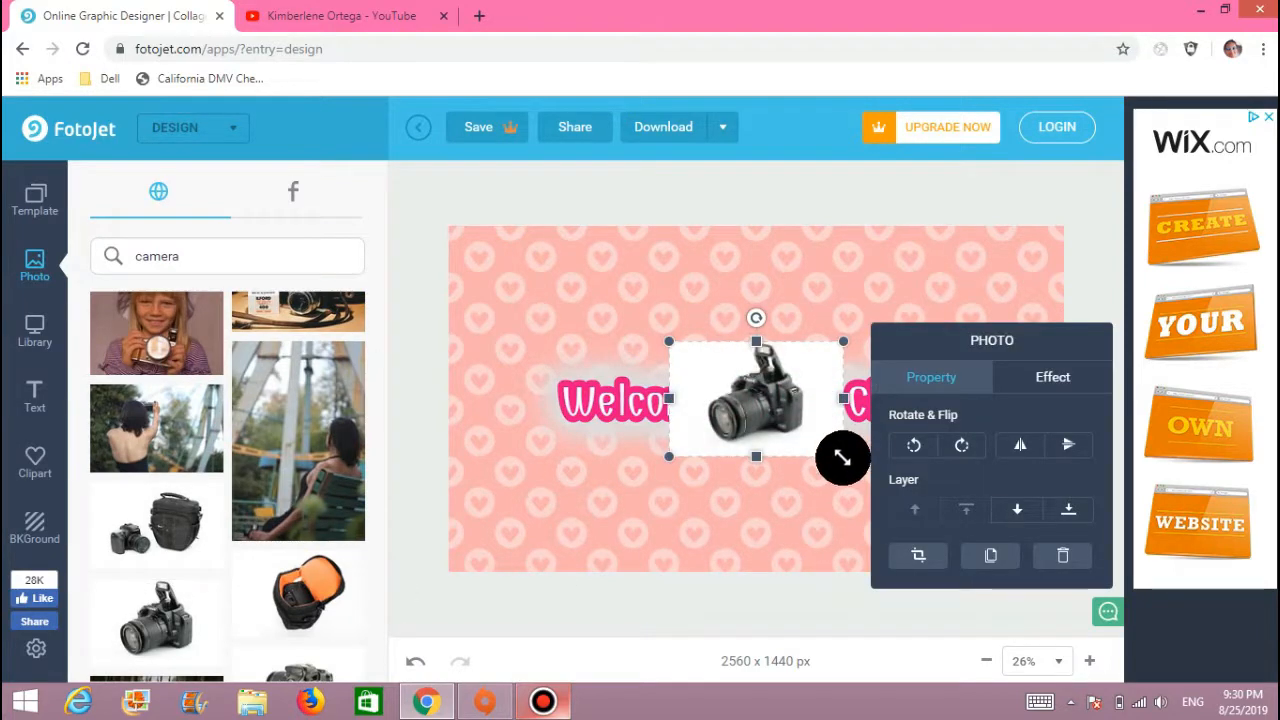
pyautogui.moveTo(843, 457); pyautogui.dragTo(620, 337)
pyautogui.moveTo(604, 292); pyautogui.dragTo(645, 343)
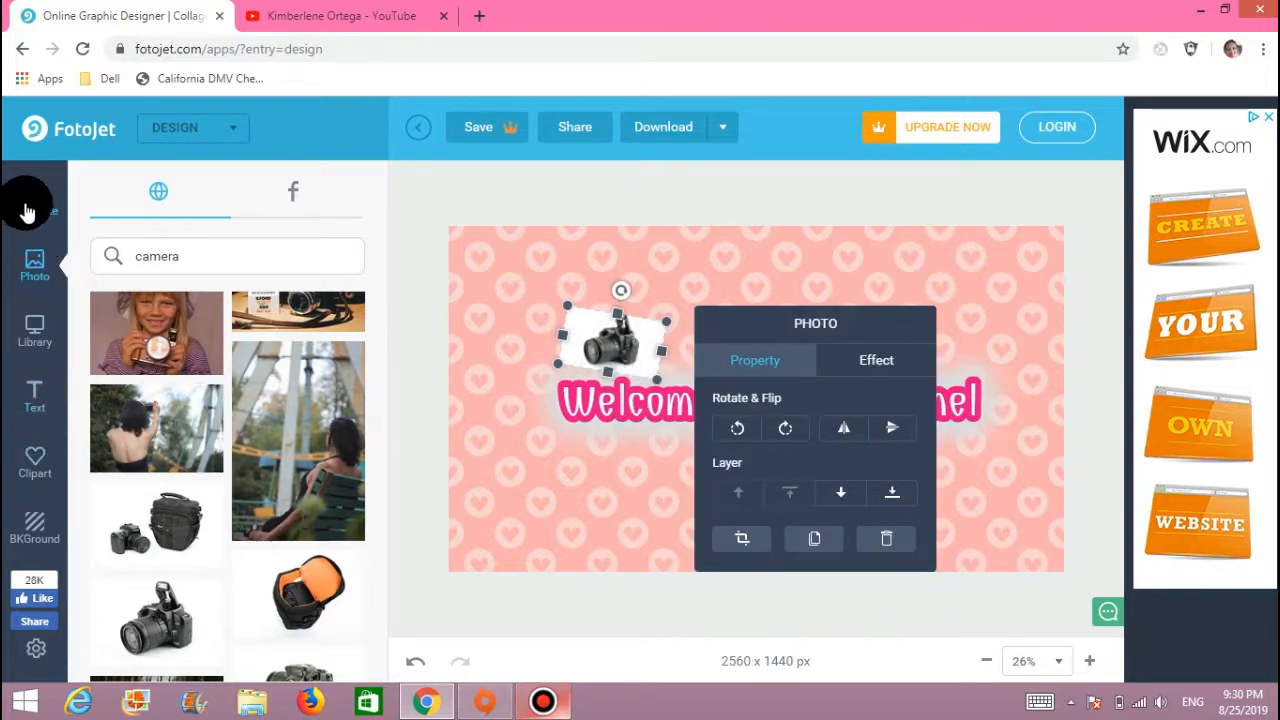
# - Add the square from the Outlined Shape clipart to the banner
pyautogui.click(35, 460)
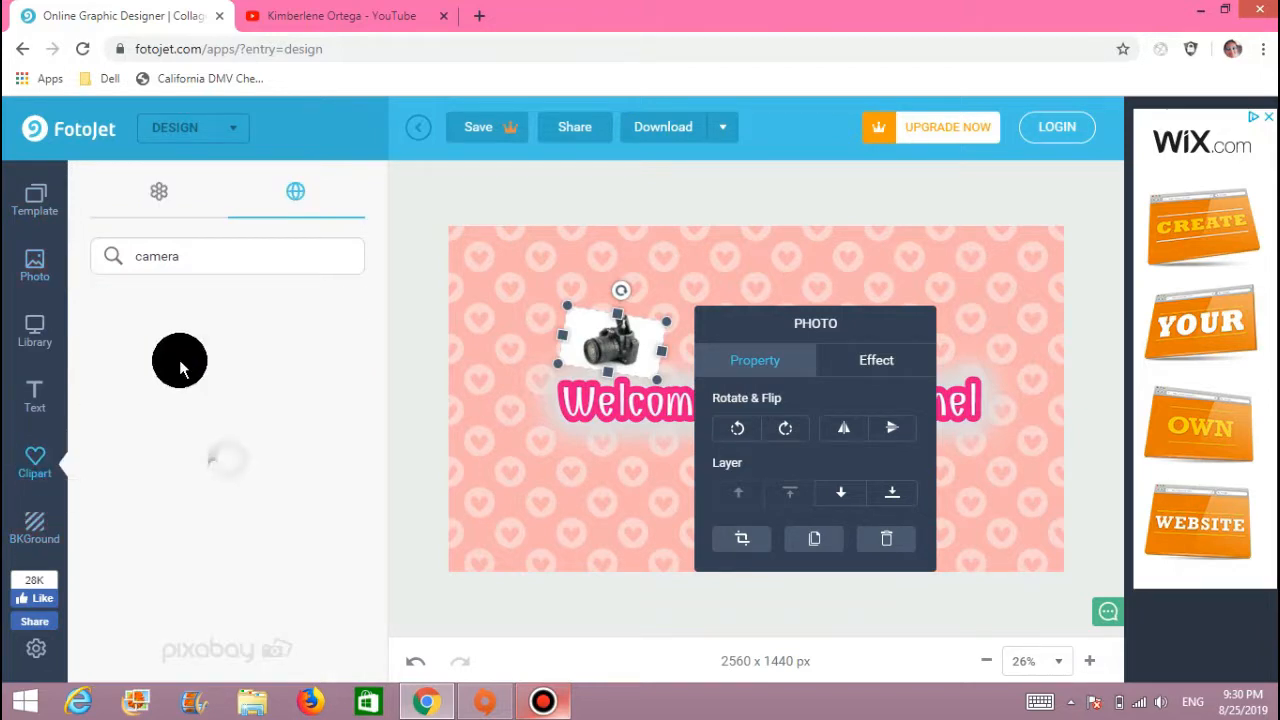
pyautogui.click(148, 195)
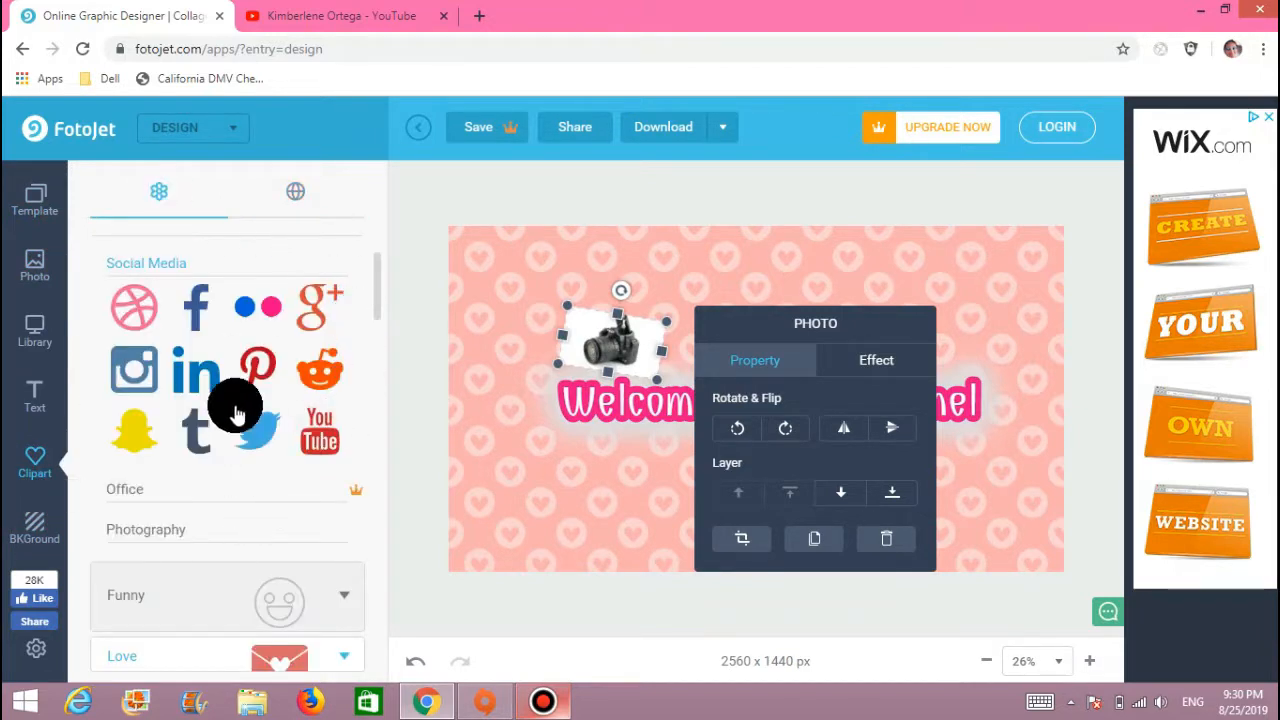
pyautogui.scroll(2, 260, 310)
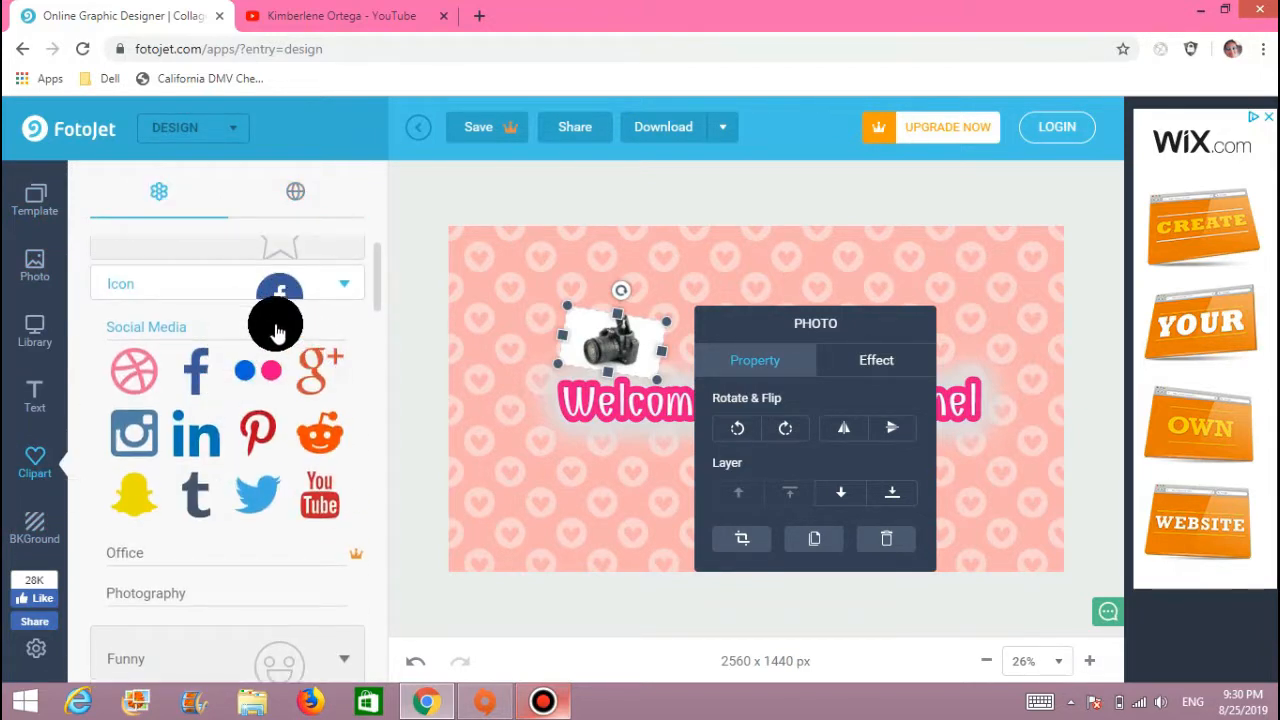
pyautogui.click(350, 262)
pyautogui.scroll(-2, 366, 329)
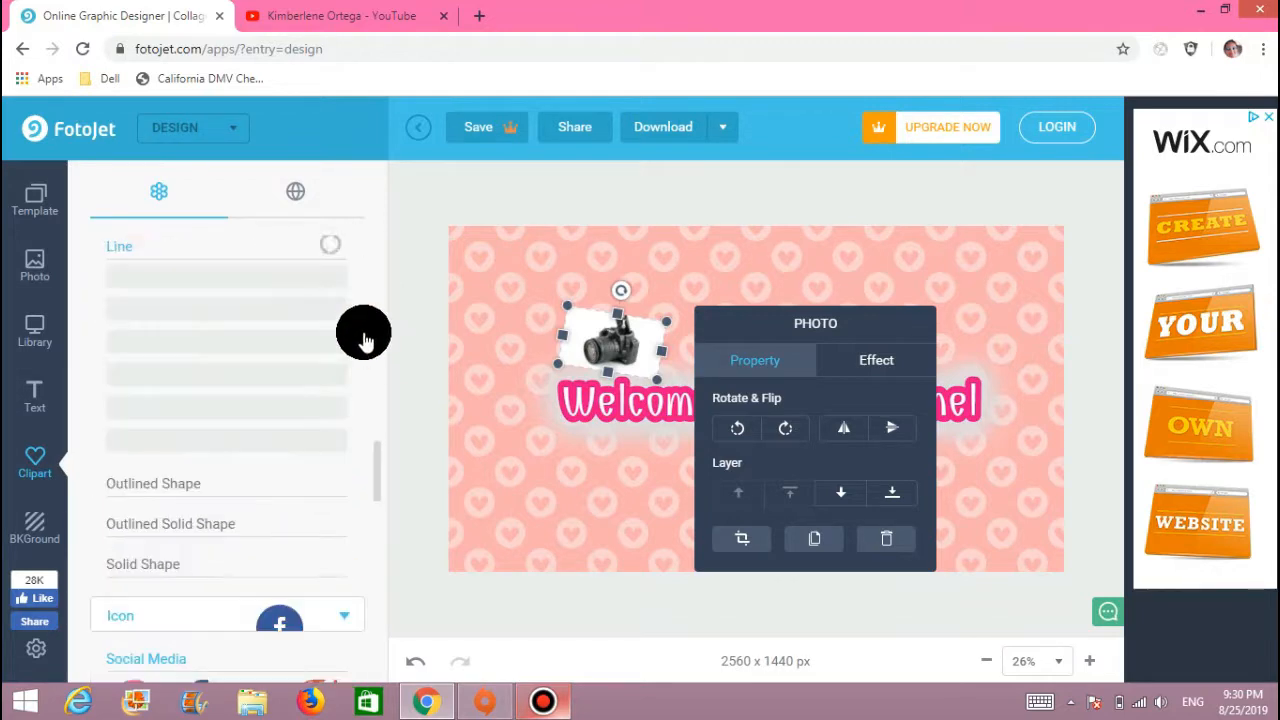
pyautogui.click(166, 487)
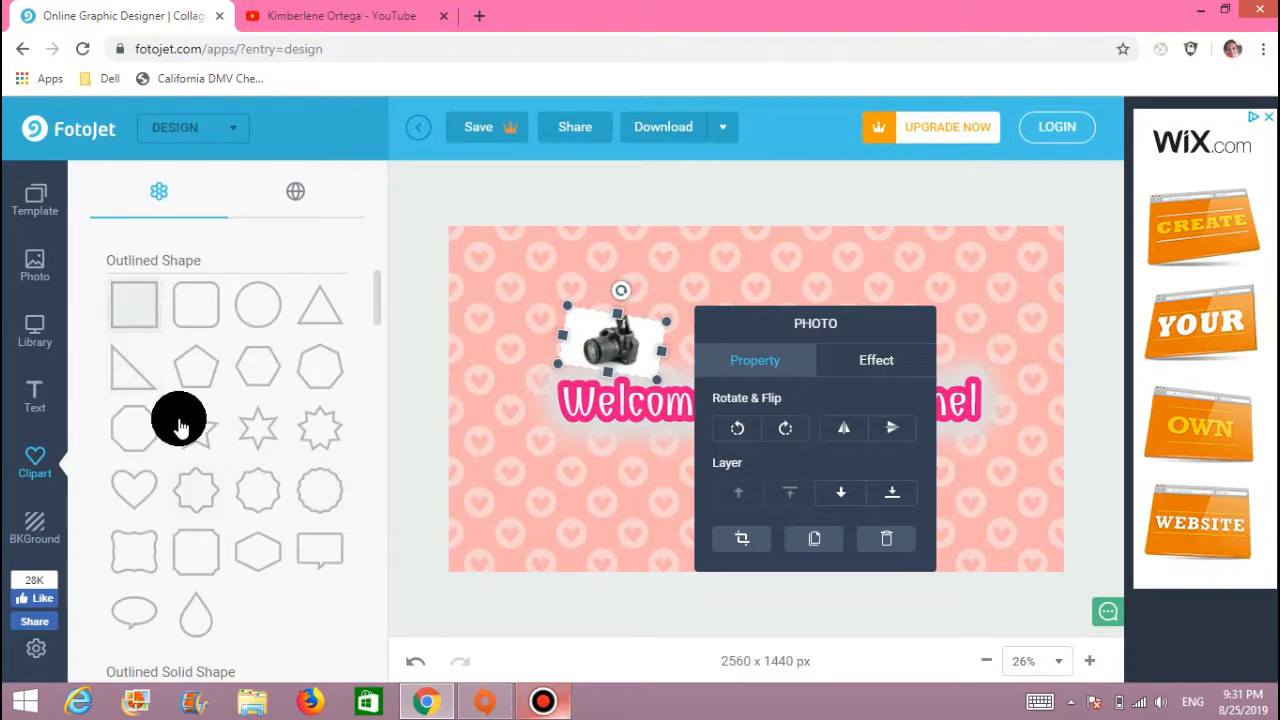
pyautogui.click(128, 308)
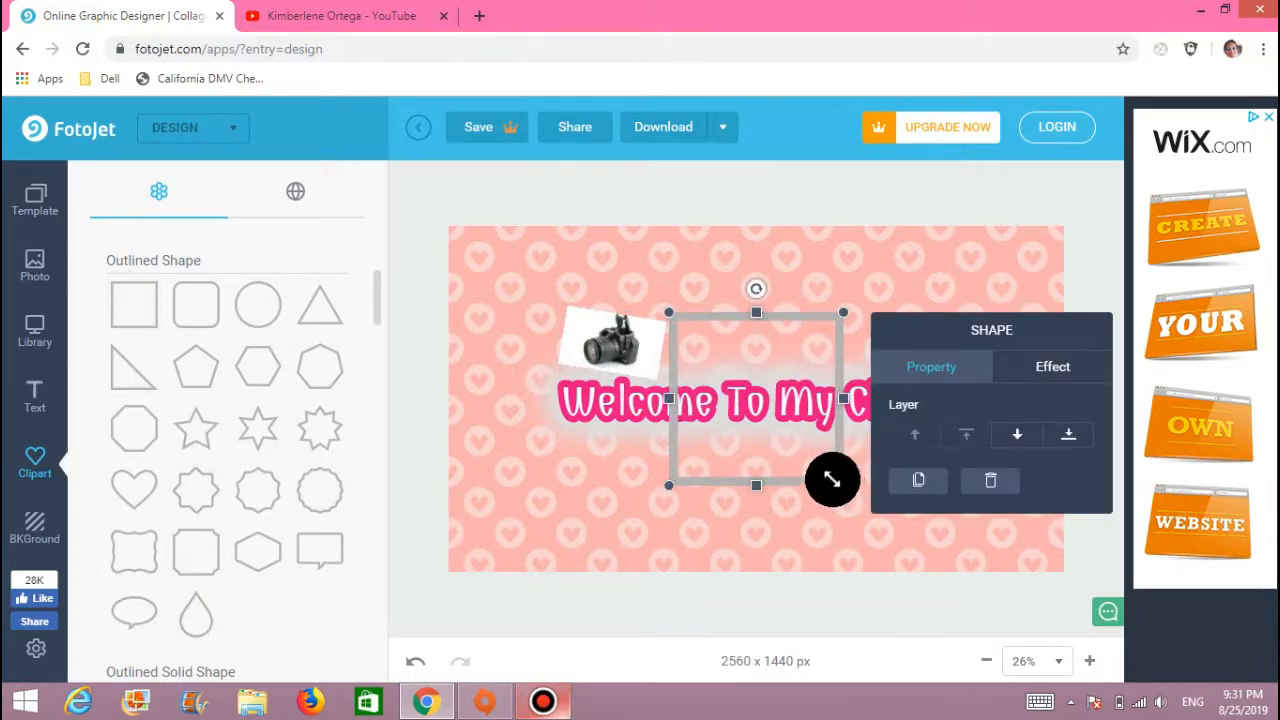
# - Shrink the square outline to frame the camera photo and tilt it to match the photo's angle
pyautogui.moveTo(832, 480); pyautogui.dragTo(750, 390)
pyautogui.moveTo(733, 318); pyautogui.dragTo(659, 342)
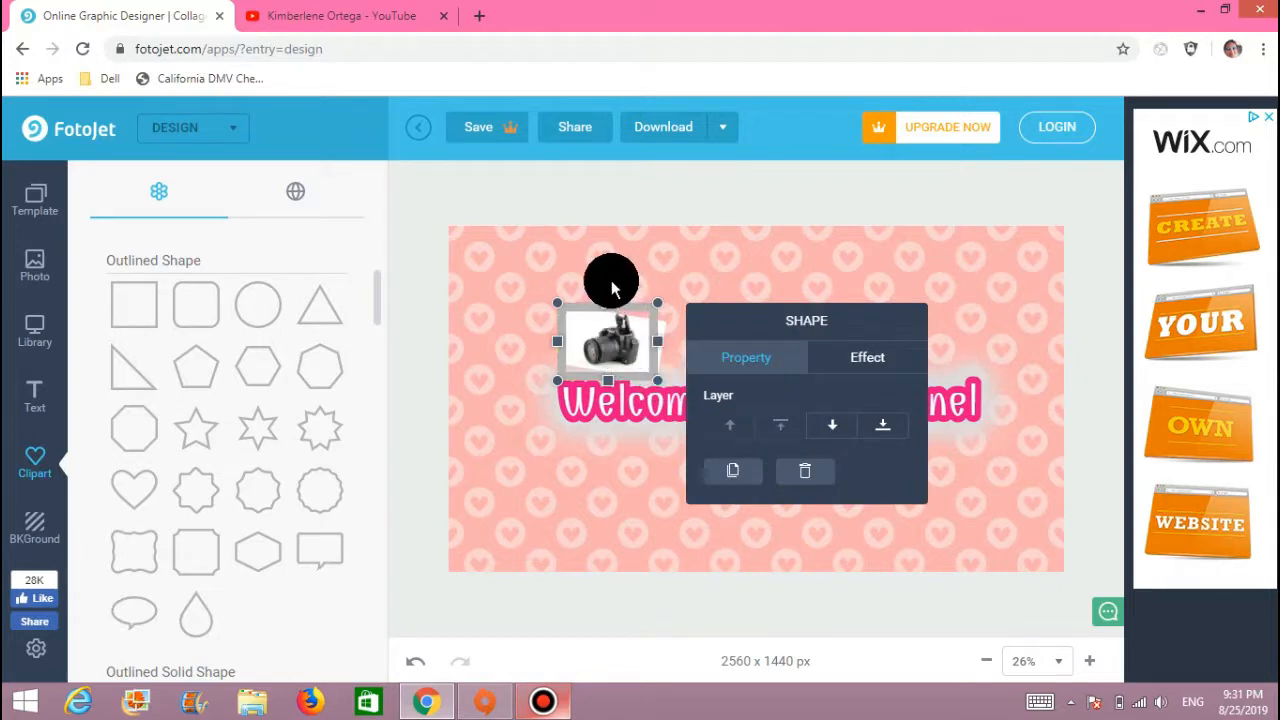
pyautogui.moveTo(609, 279); pyautogui.dragTo(621, 283)
pyautogui.moveTo(660, 349); pyautogui.dragTo(650, 322)
# - Colour the camera photo's frame light pink and widen it slightly to cover the photo's edge
pyautogui.click(866, 356)
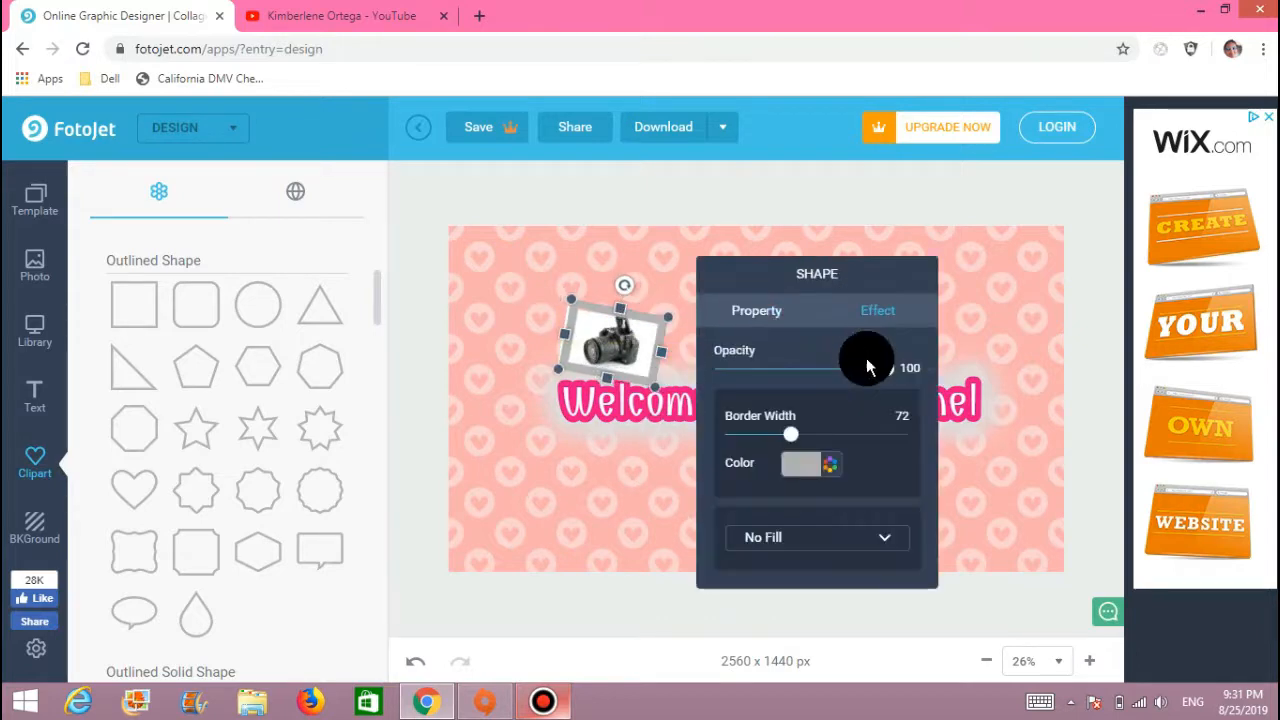
pyautogui.click(805, 467)
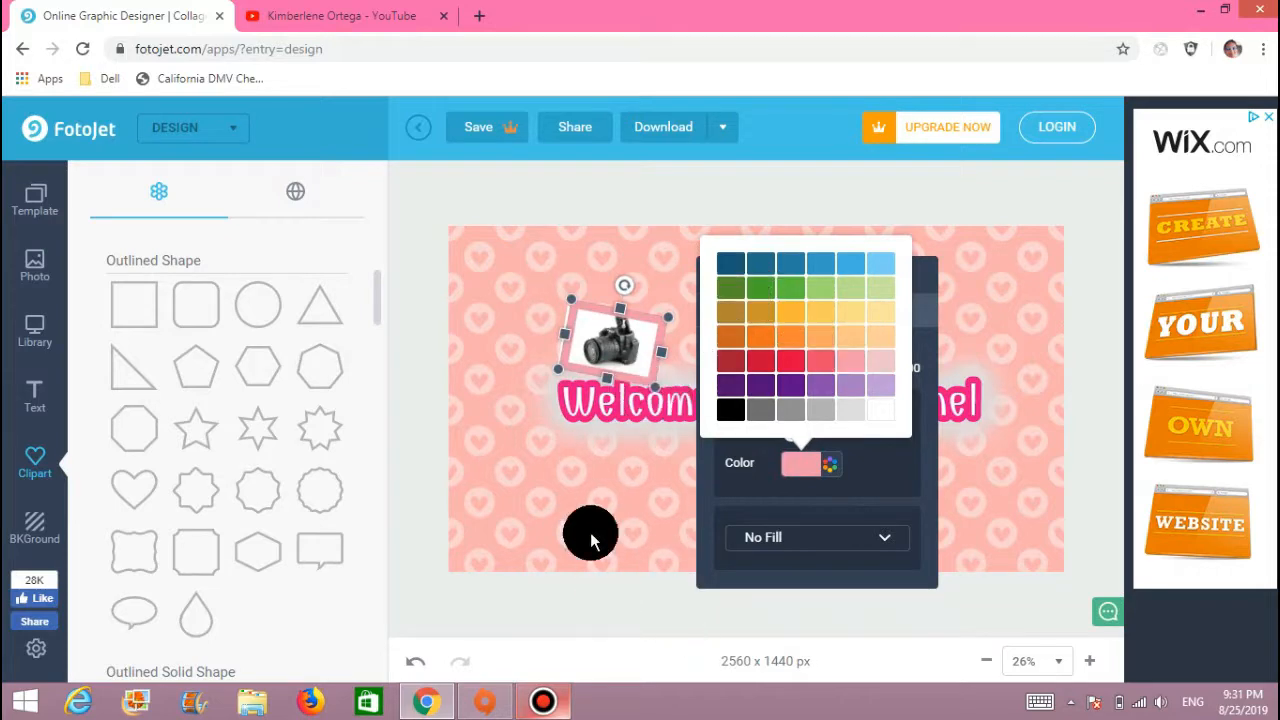
pyautogui.click(566, 333)
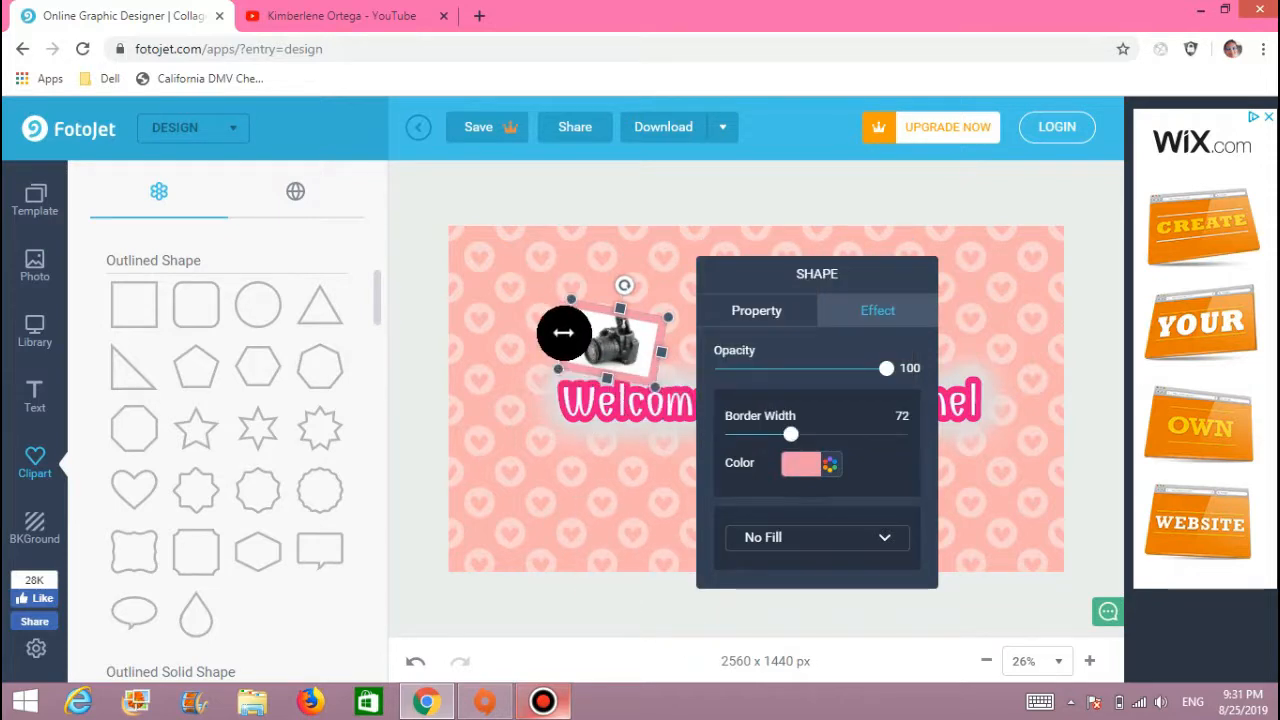
pyautogui.moveTo(561, 334); pyautogui.dragTo(559, 334)
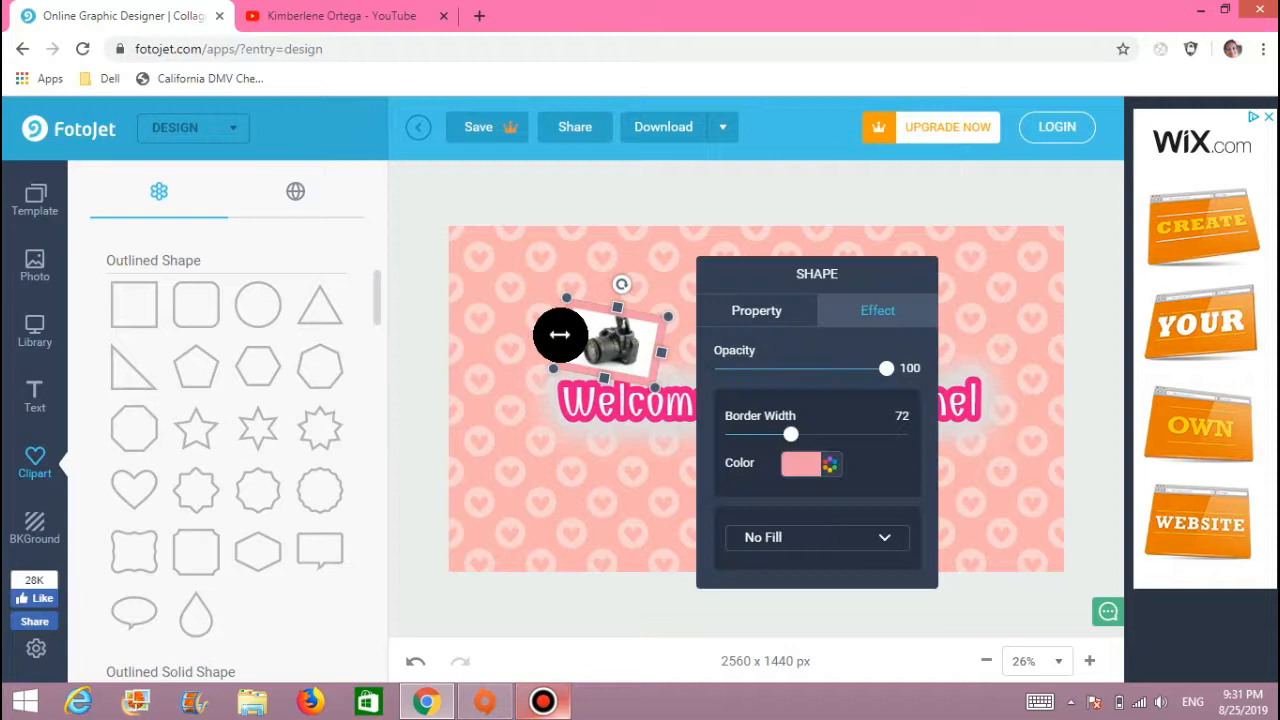
pyautogui.click(631, 626)
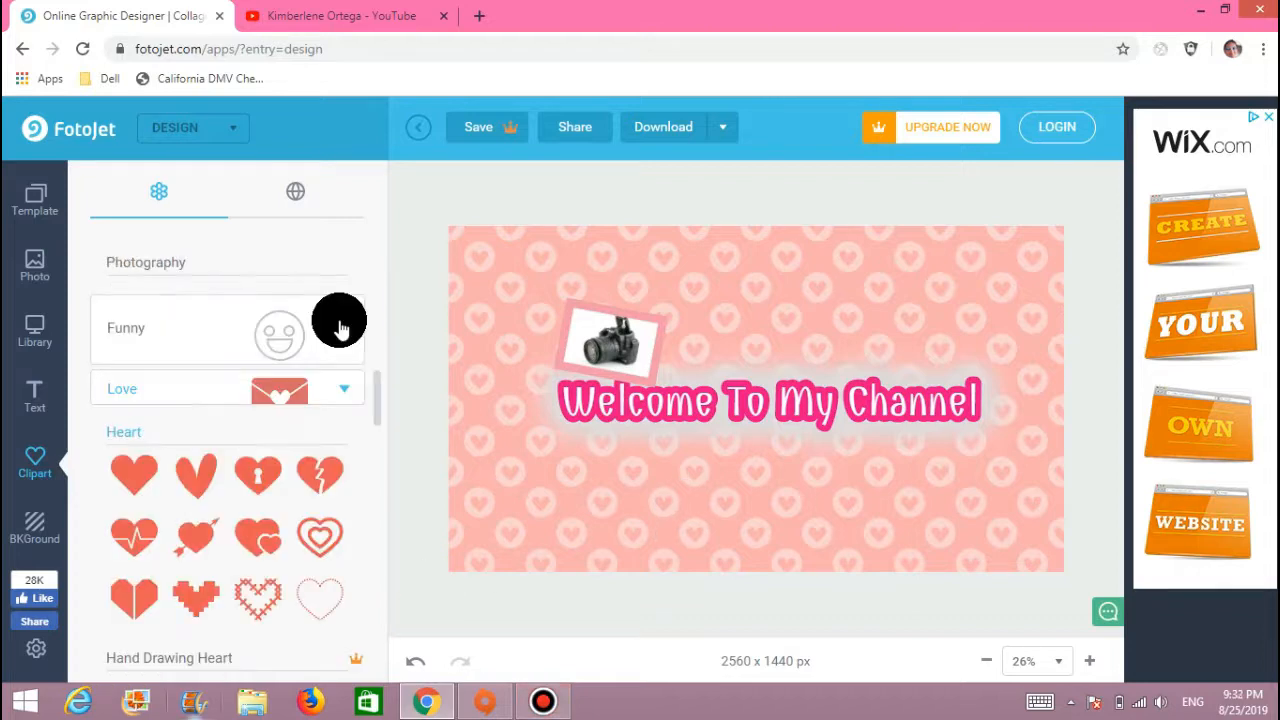
# - Add the grinning emoji from the Funny clipart, shrink it and place it tilted above the word "Channel"
pyautogui.scroll(3, 297, 371)
pyautogui.scroll(-2, 183, 452)
pyautogui.click(183, 450)
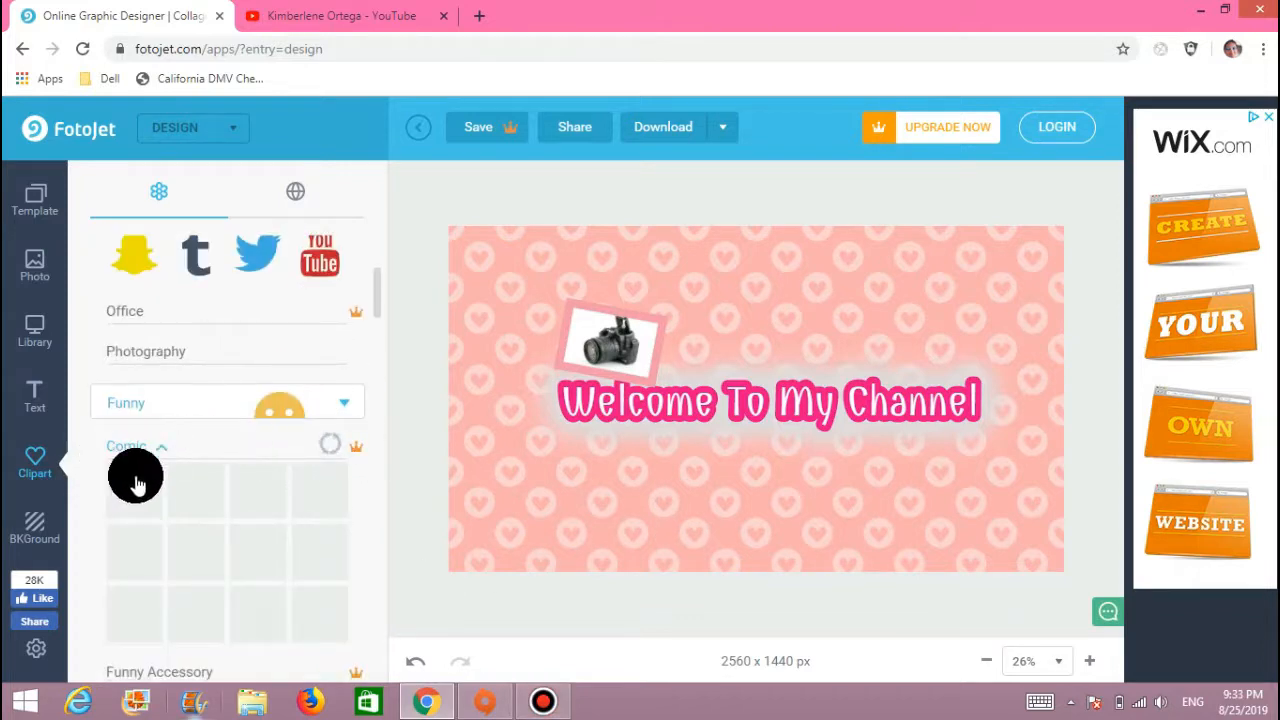
pyautogui.click(206, 396)
pyautogui.click(343, 420)
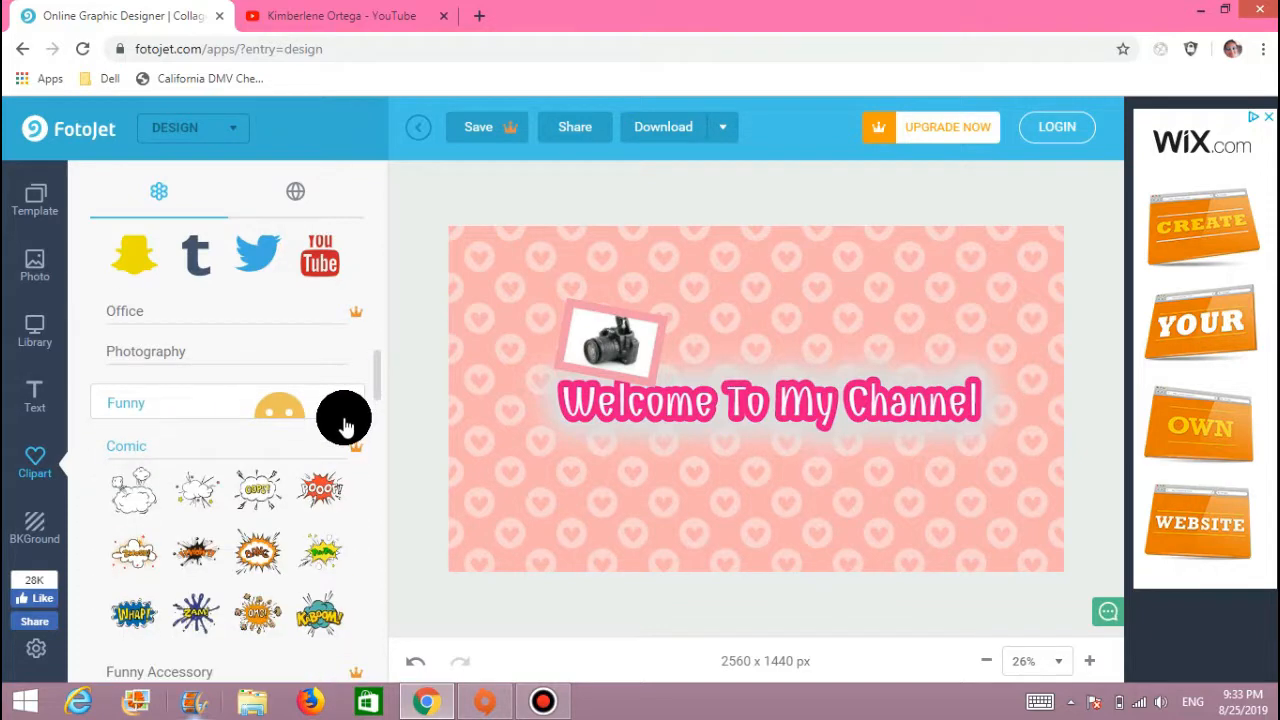
pyautogui.scroll(-5, 266, 474)
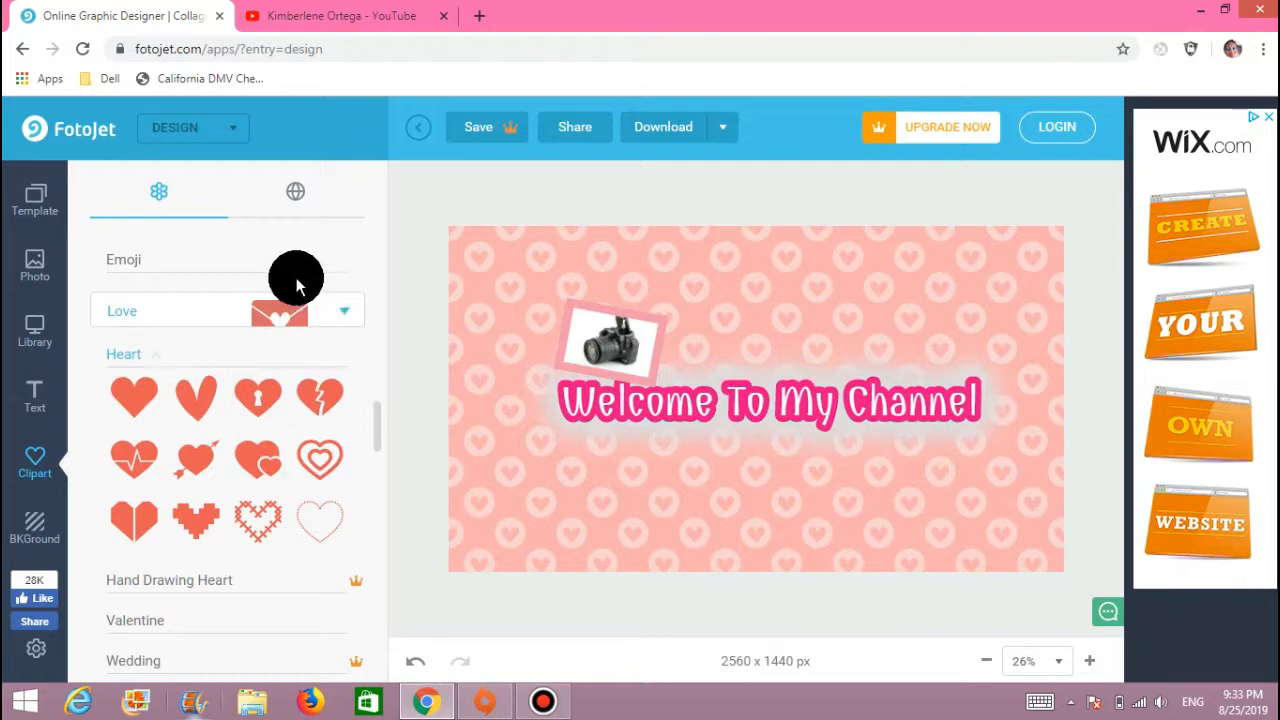
pyautogui.click(180, 262)
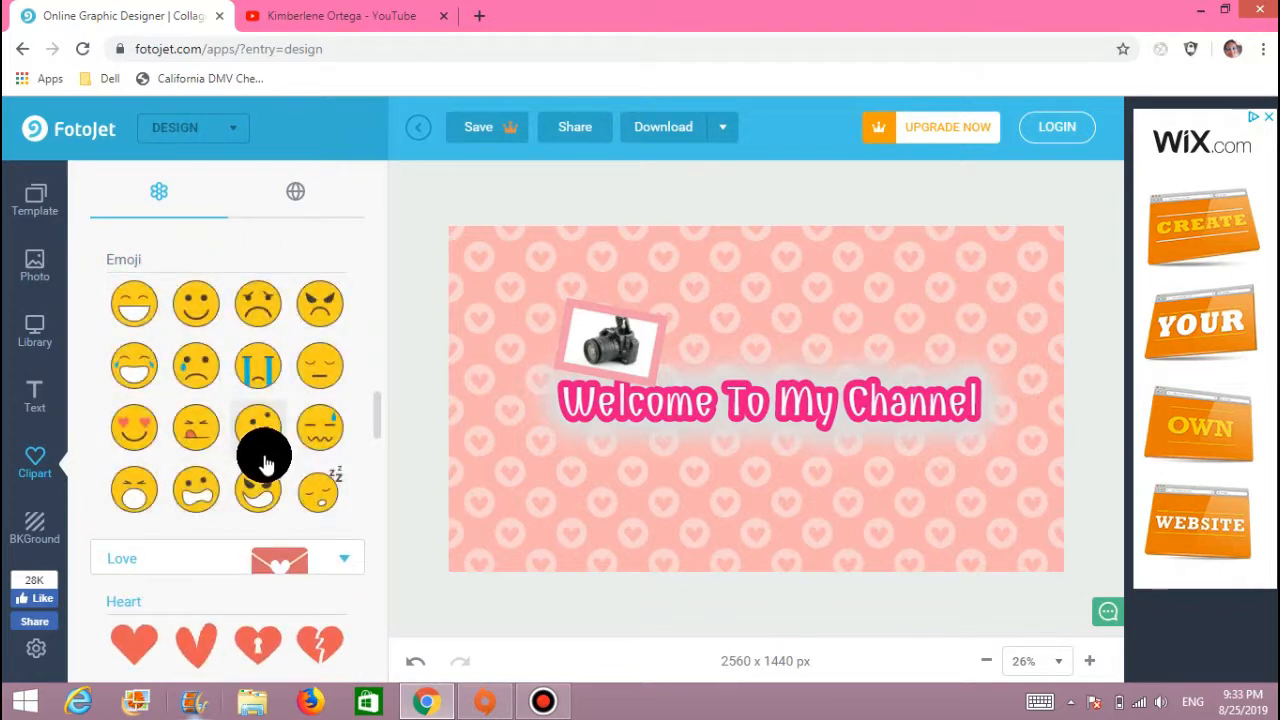
pyautogui.click(130, 305)
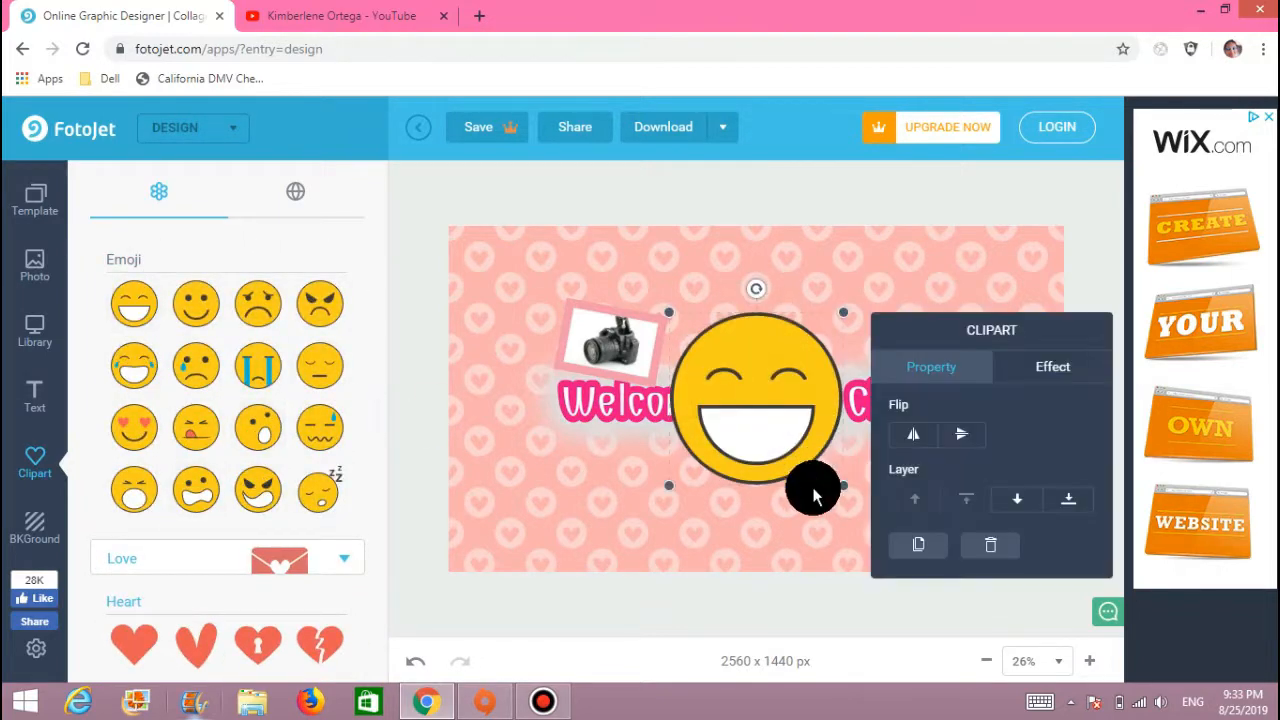
pyautogui.moveTo(843, 485); pyautogui.dragTo(958, 354)
pyautogui.moveTo(940, 292); pyautogui.dragTo(899, 287)
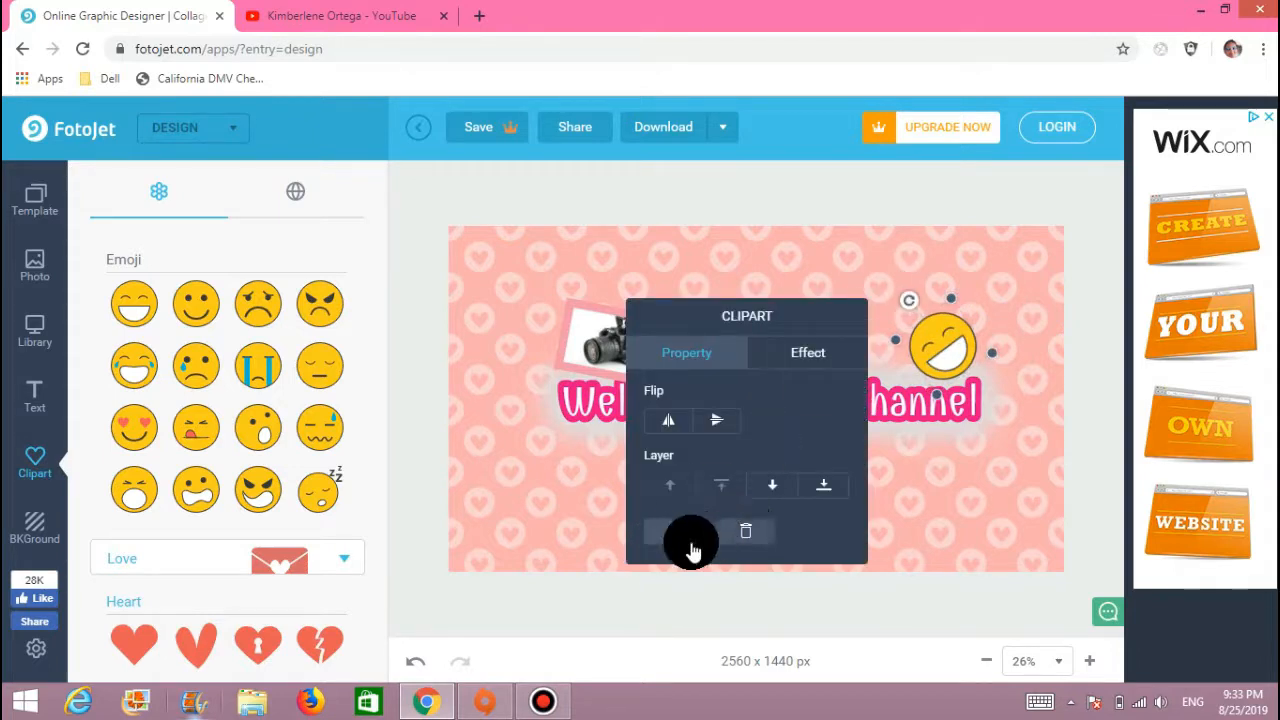
# - Recolour the emoji's yellow face to light pink
pyautogui.click(797, 354)
pyautogui.click(724, 450)
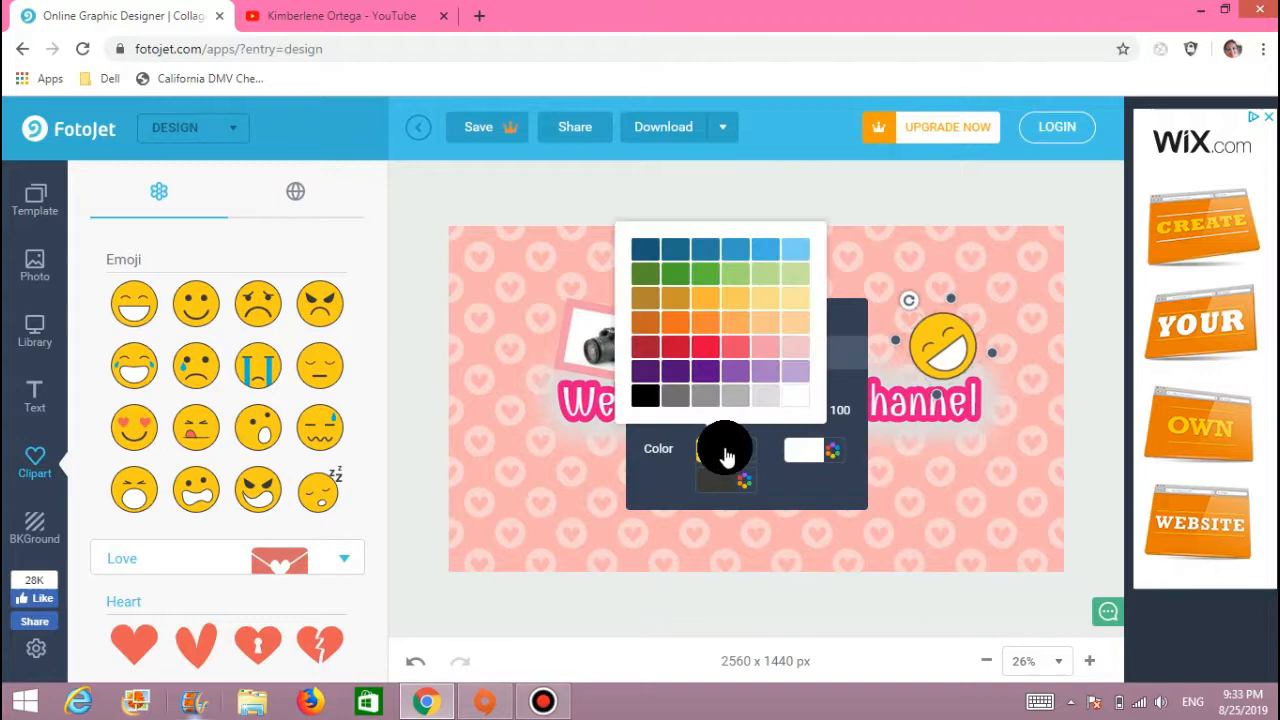
pyautogui.click(768, 348)
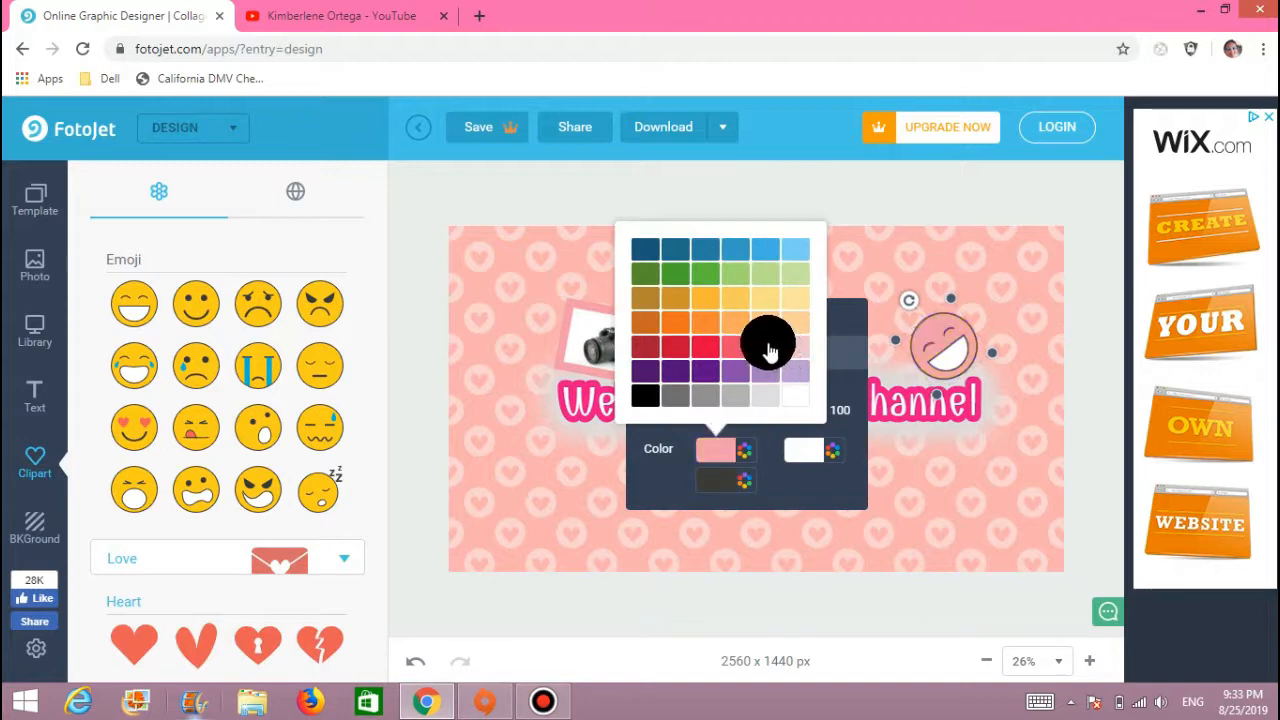
pyautogui.click(757, 610)
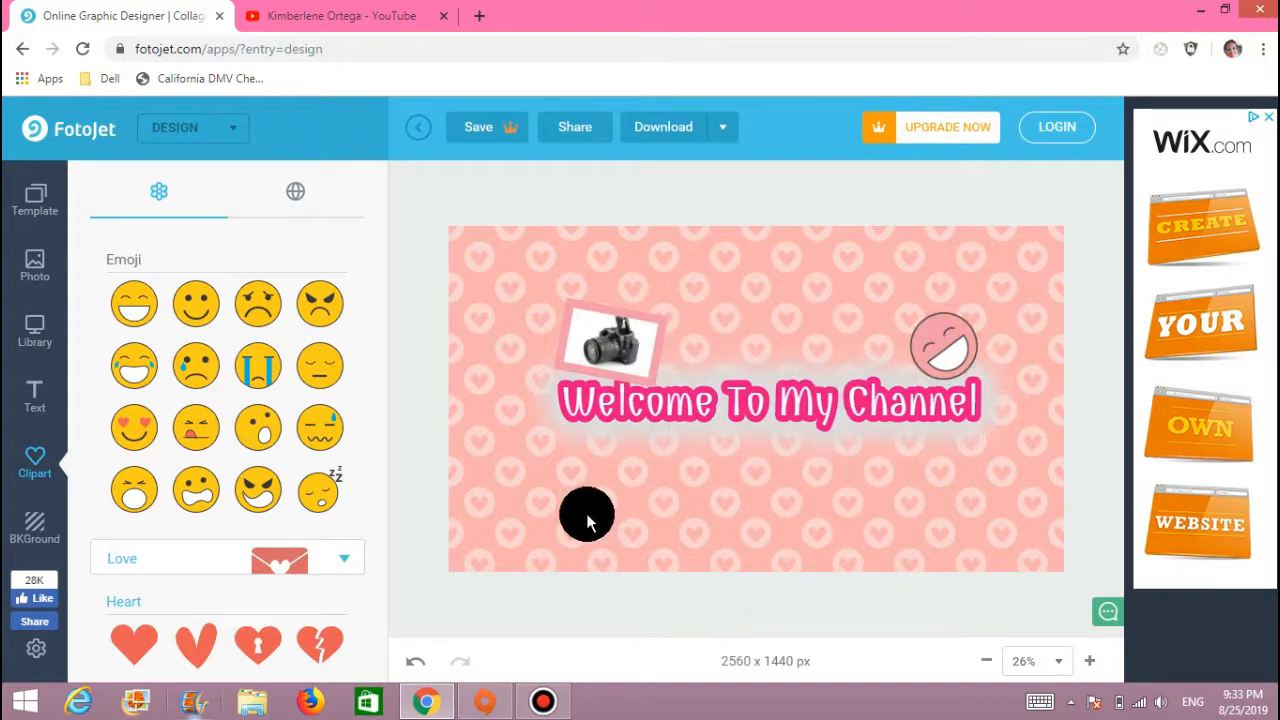
# - Add a subheading text box to the banner and move it just below the "Welcome To My Channel" title
pyautogui.click(38, 408)
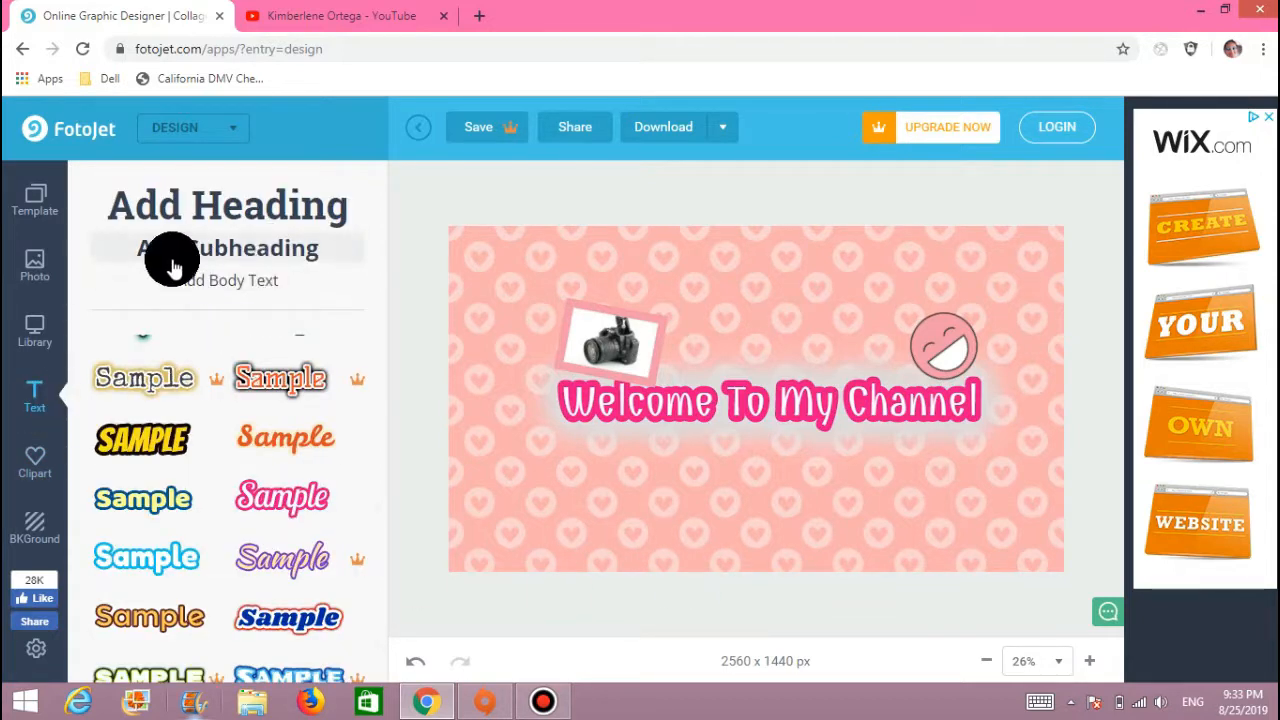
pyautogui.click(266, 250)
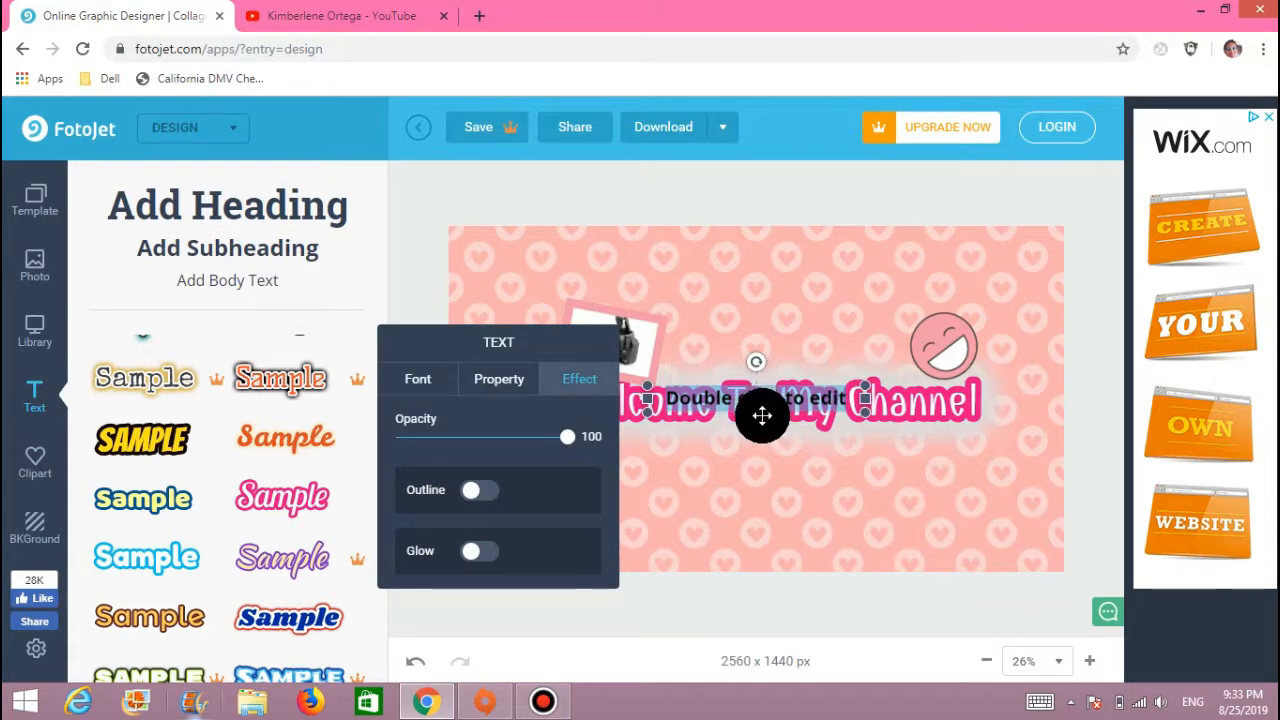
pyautogui.moveTo(762, 416); pyautogui.dragTo(749, 446)
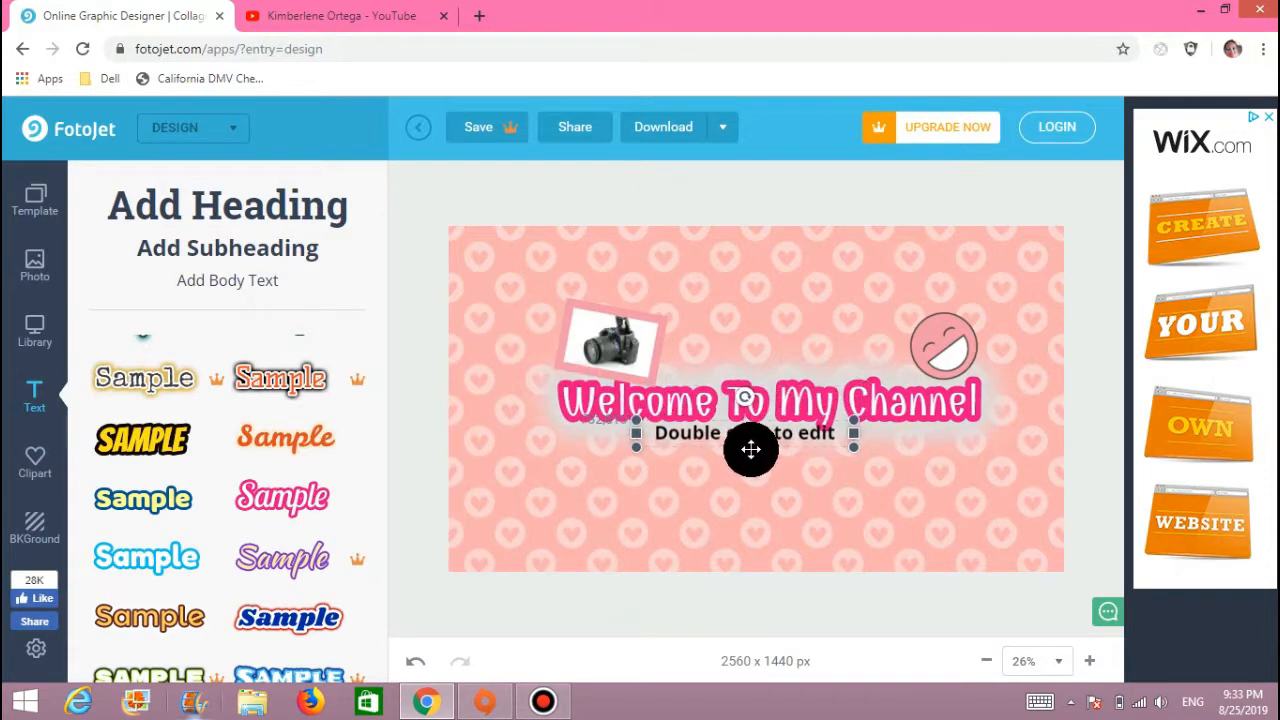
# - Replace the subheading's placeholder text with "Vlogs Fashion Cooking"
pyautogui.press('BackSpace')
pyautogui.click(836, 434)
pyautogui.press('BackSpace')
pyautogui.press('BackSpace')
pyautogui.press('BackSpace')
pyautogui.press('BackSpace')
pyautogui.press('BackSpace')
pyautogui.press('BackSpace')
pyautogui.press('BackSpace')
pyautogui.press('BackSpace')
pyautogui.press('BackSpace')
pyautogui.press('BackSpace')
pyautogui.press('BackSpace')
pyautogui.press('BackSpace')
pyautogui.press('BackSpace')
pyautogui.press('BackSpace')
pyautogui.press('BackSpace')
pyautogui.press('BackSpace')
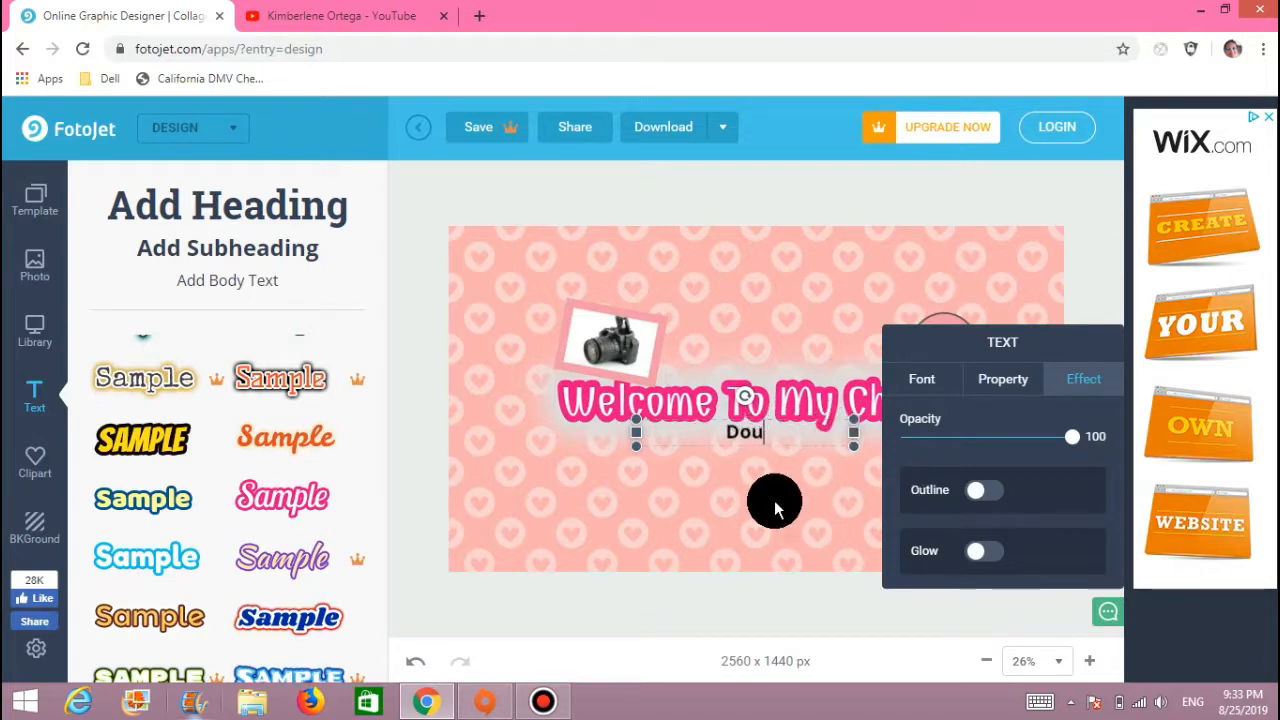
# - Left-align the subheading, then resize its text box and position it beneath the middle of the title
pyautogui.click(922, 379)
pyautogui.click(1024, 557)
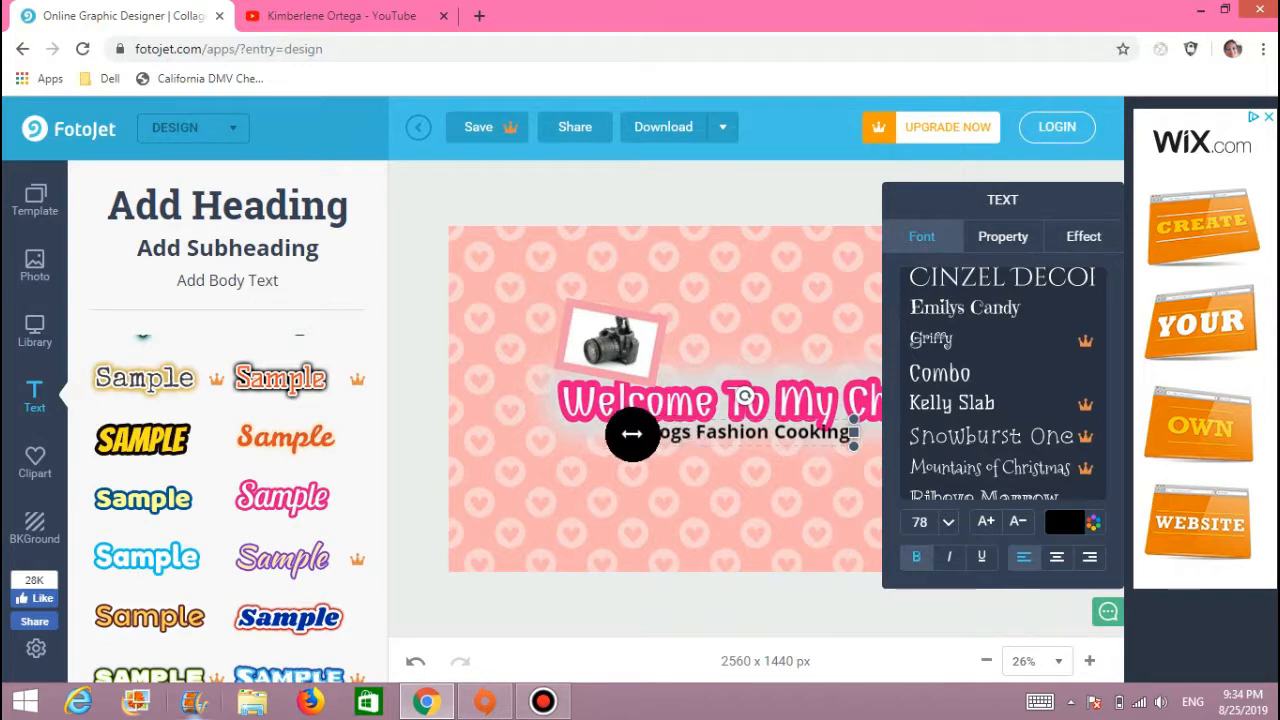
pyautogui.moveTo(631, 434); pyautogui.dragTo(606, 431)
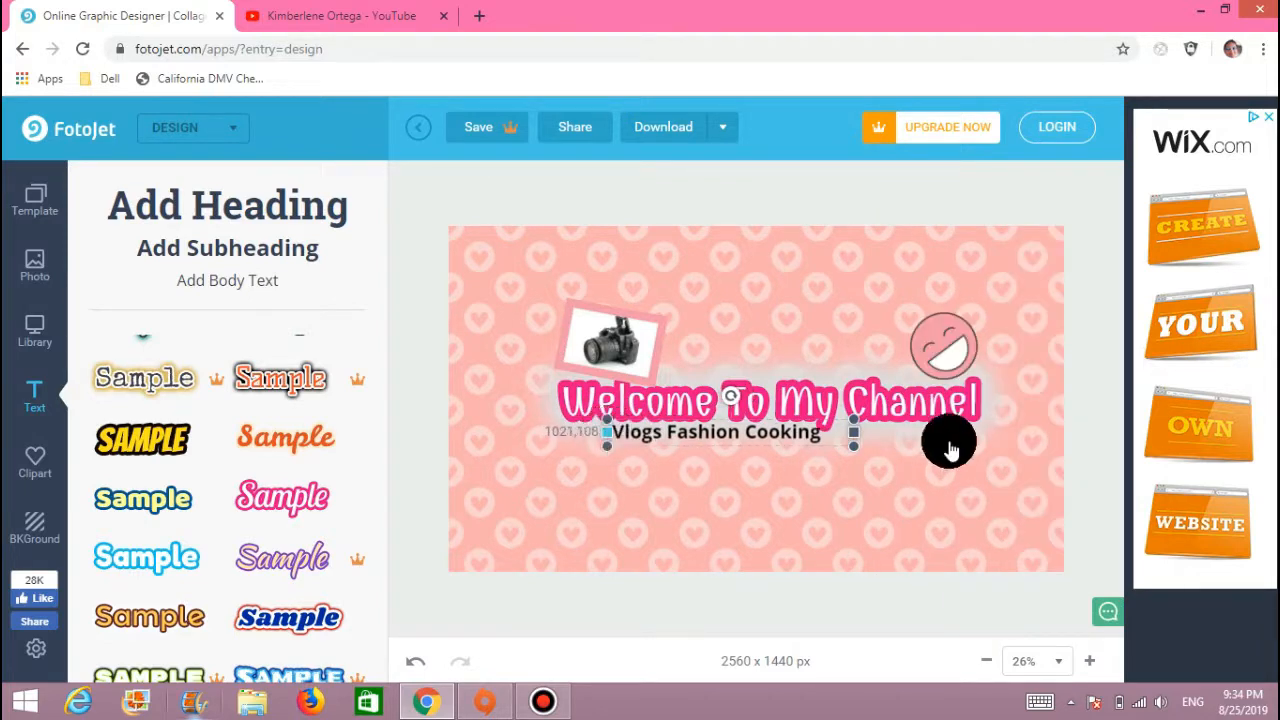
pyautogui.moveTo(856, 433); pyautogui.dragTo(775, 443)
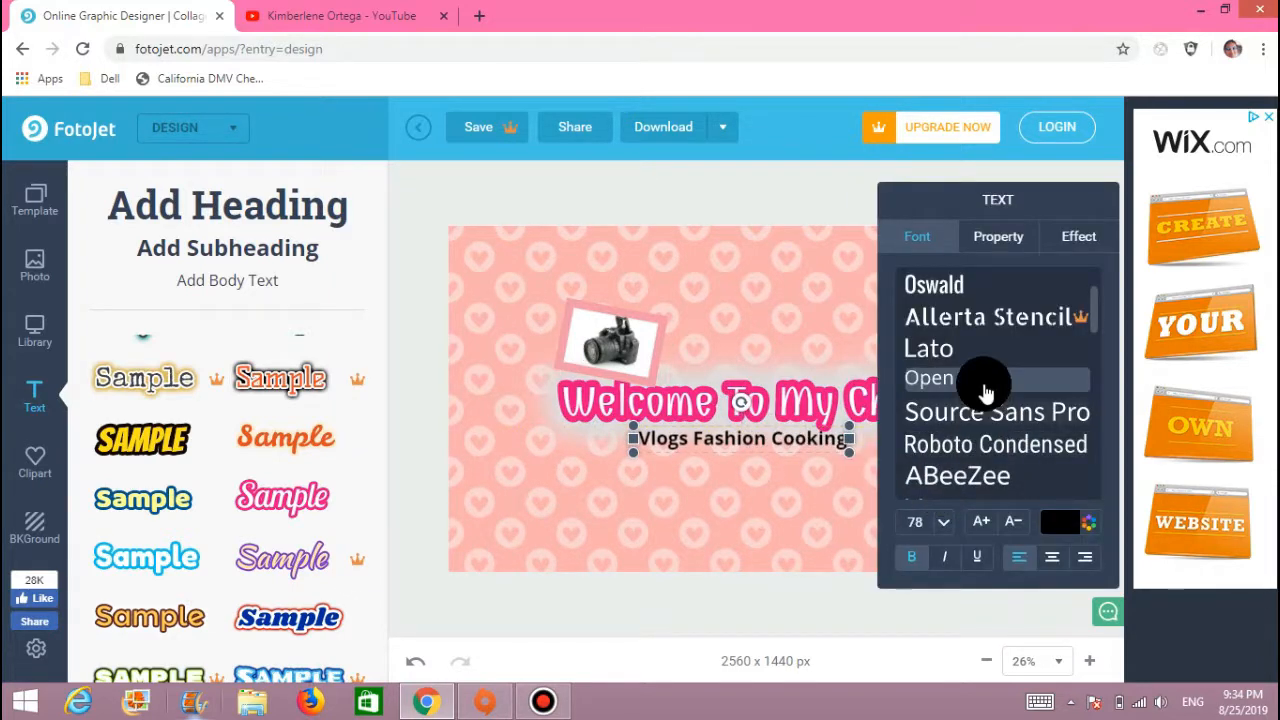
# - Change the subheading's font to Playball
pyautogui.scroll(-4, 985, 390)
pyautogui.scroll(-8, 985, 393)
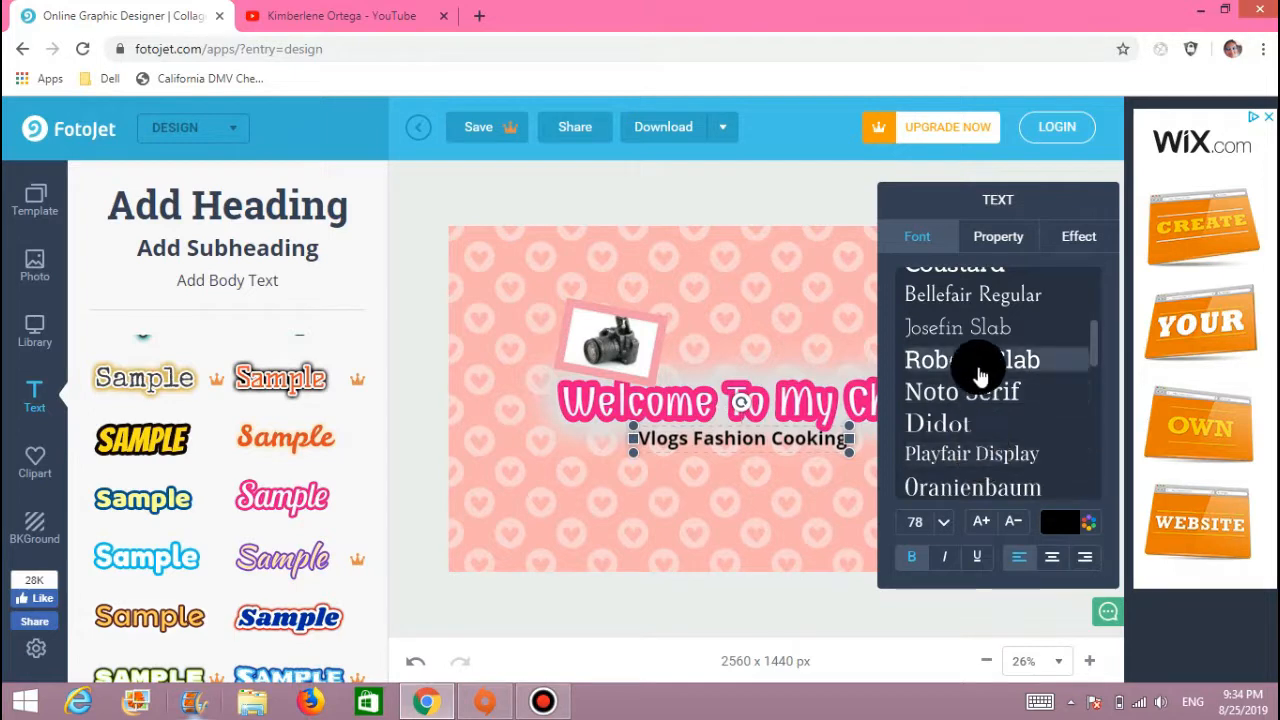
pyautogui.scroll(-5, 1047, 445)
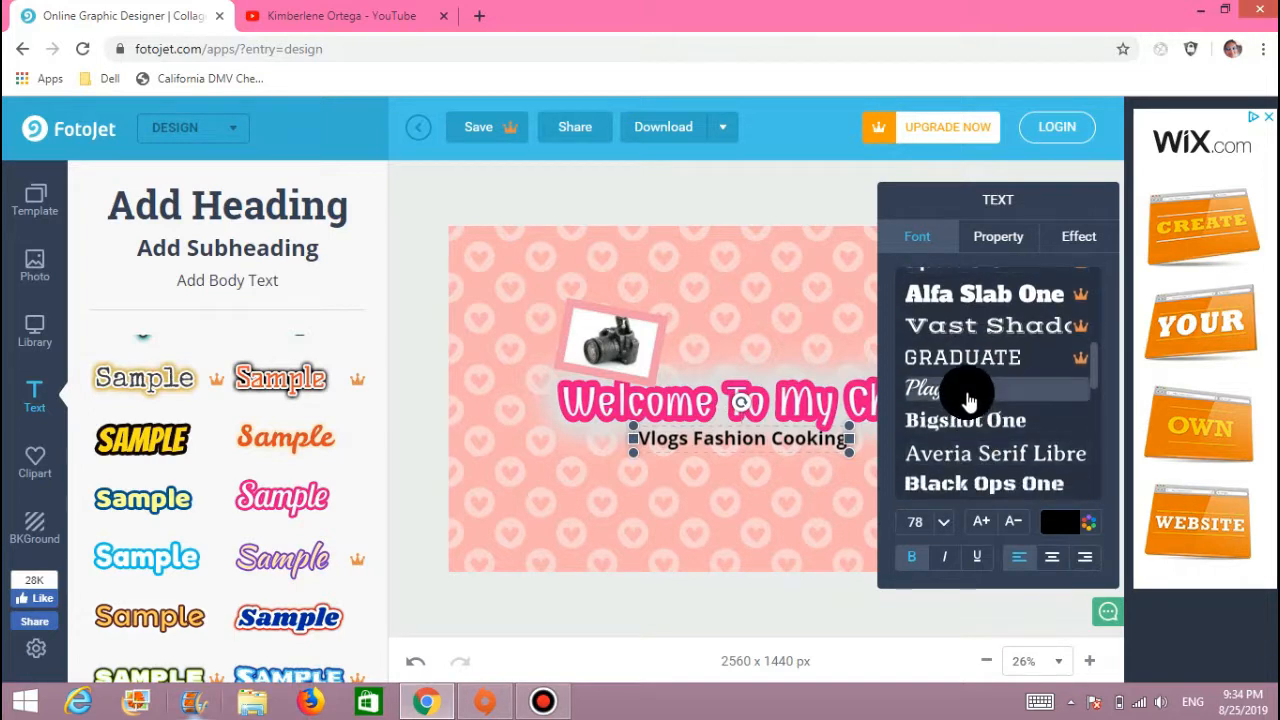
pyautogui.click(968, 395)
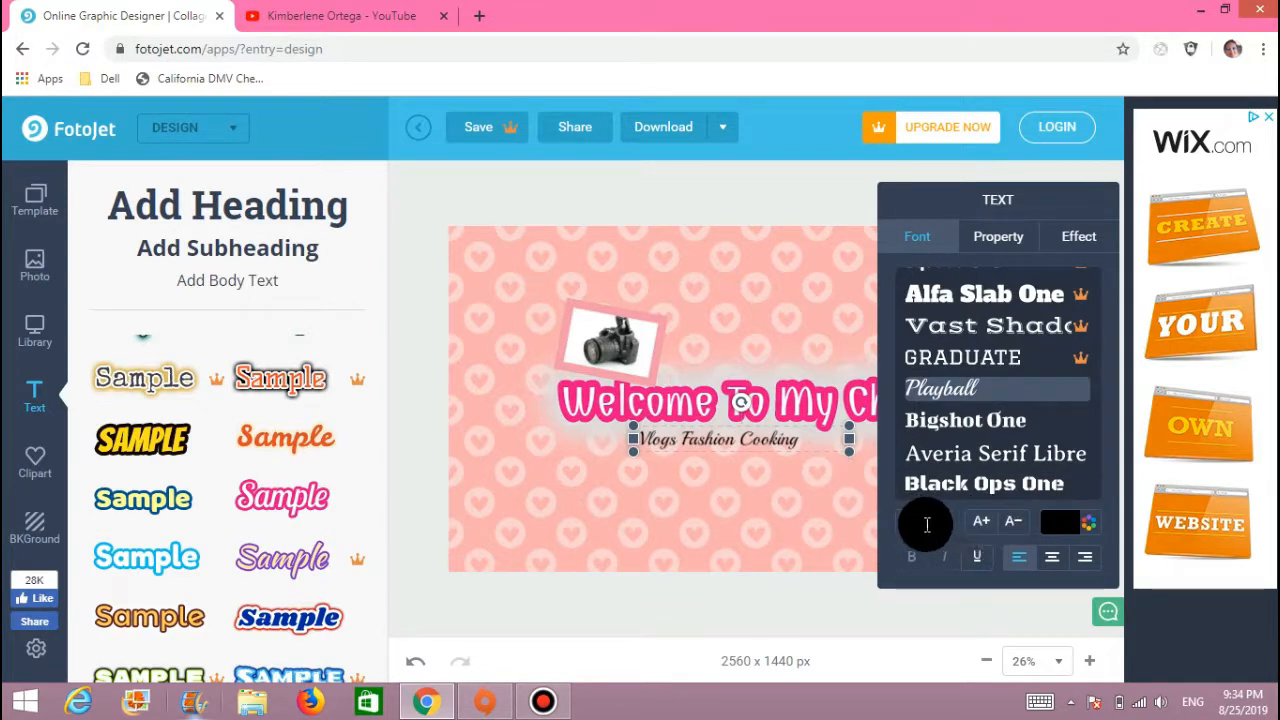
# - Give the subheading a white outline with a width of 67
pyautogui.click(996, 238)
pyautogui.click(1066, 236)
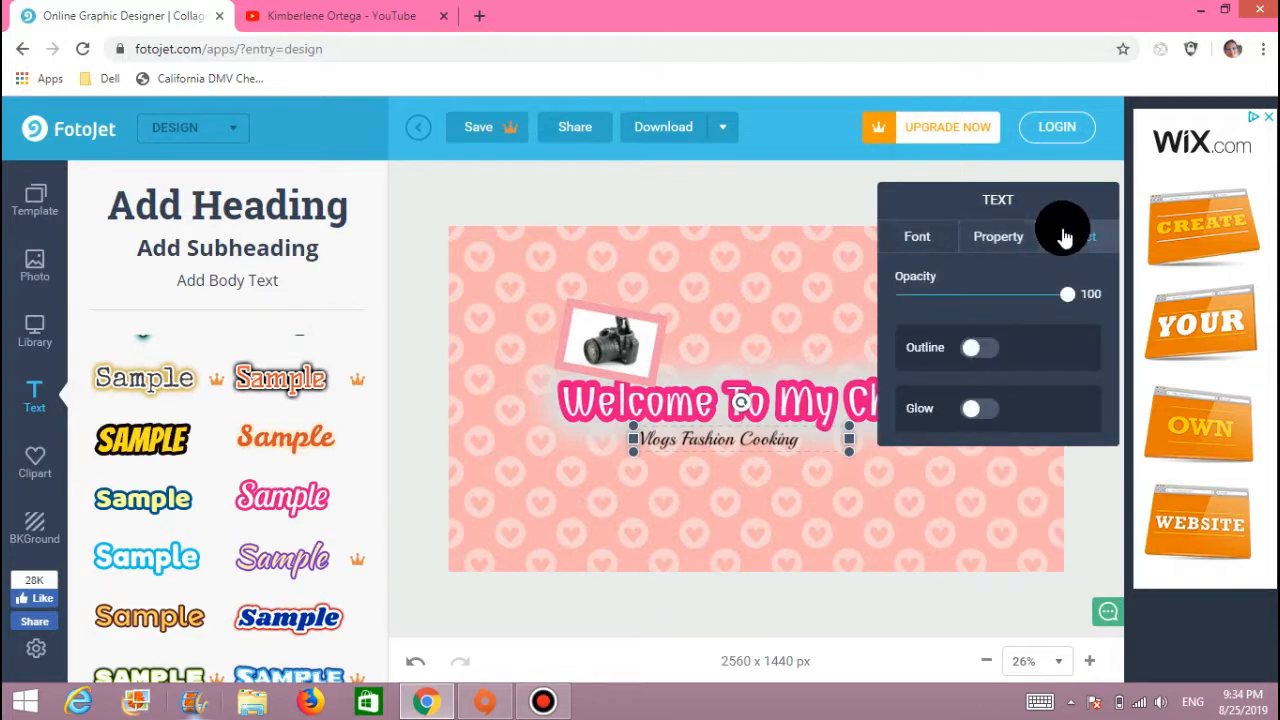
pyautogui.click(977, 350)
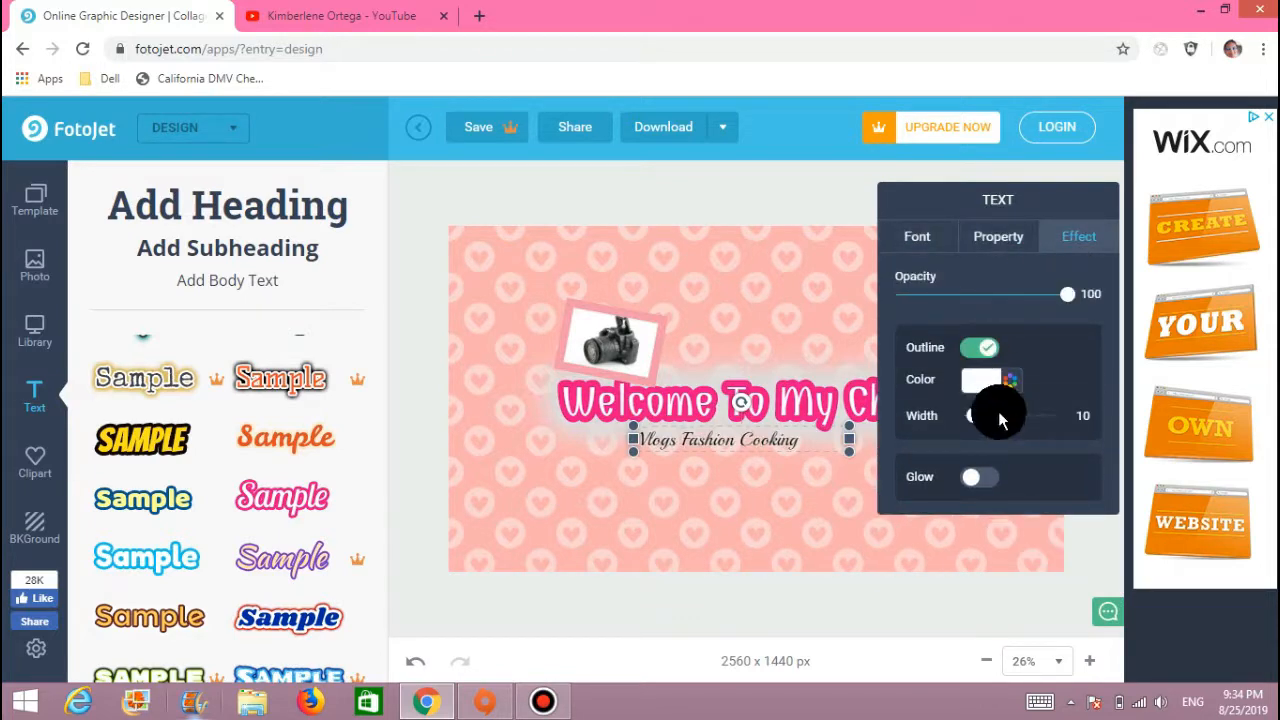
pyautogui.moveTo(971, 420); pyautogui.dragTo(1027, 418)
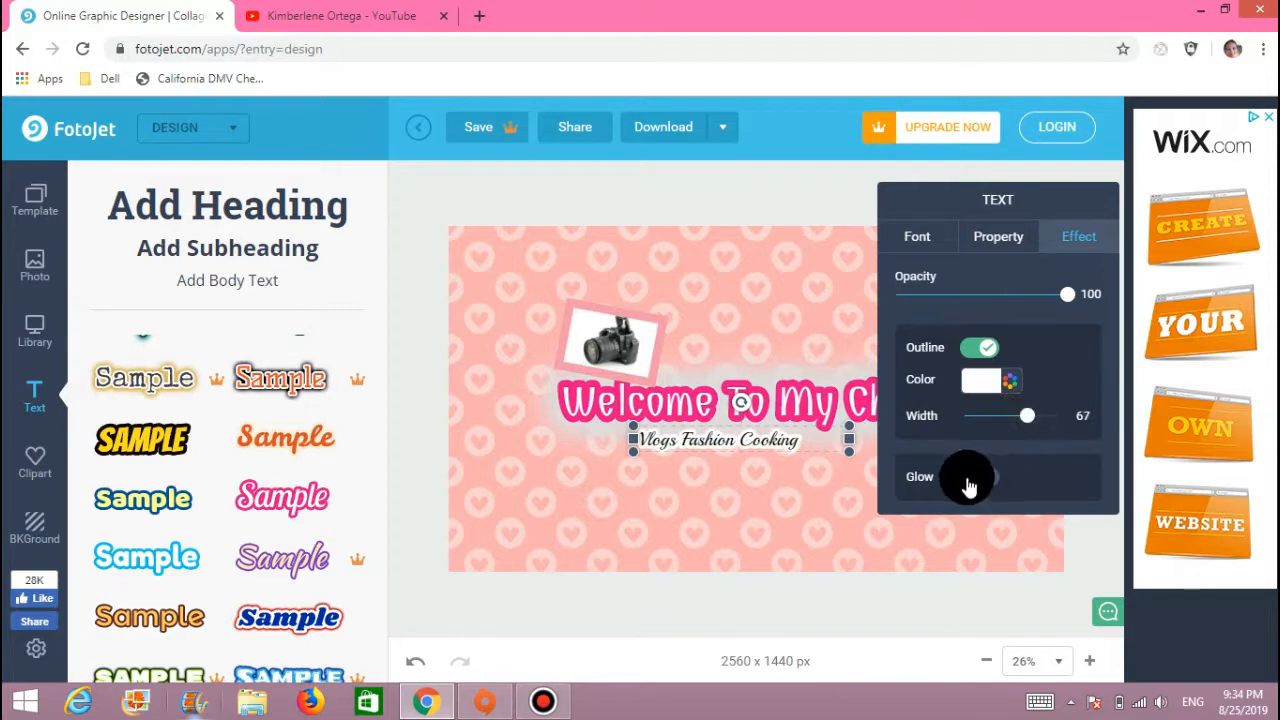
# - Add a black glow to the subheading with radius 66 and blur 78, then deselect the text
pyautogui.click(977, 485)
pyautogui.moveTo(975, 555); pyautogui.dragTo(1040, 571)
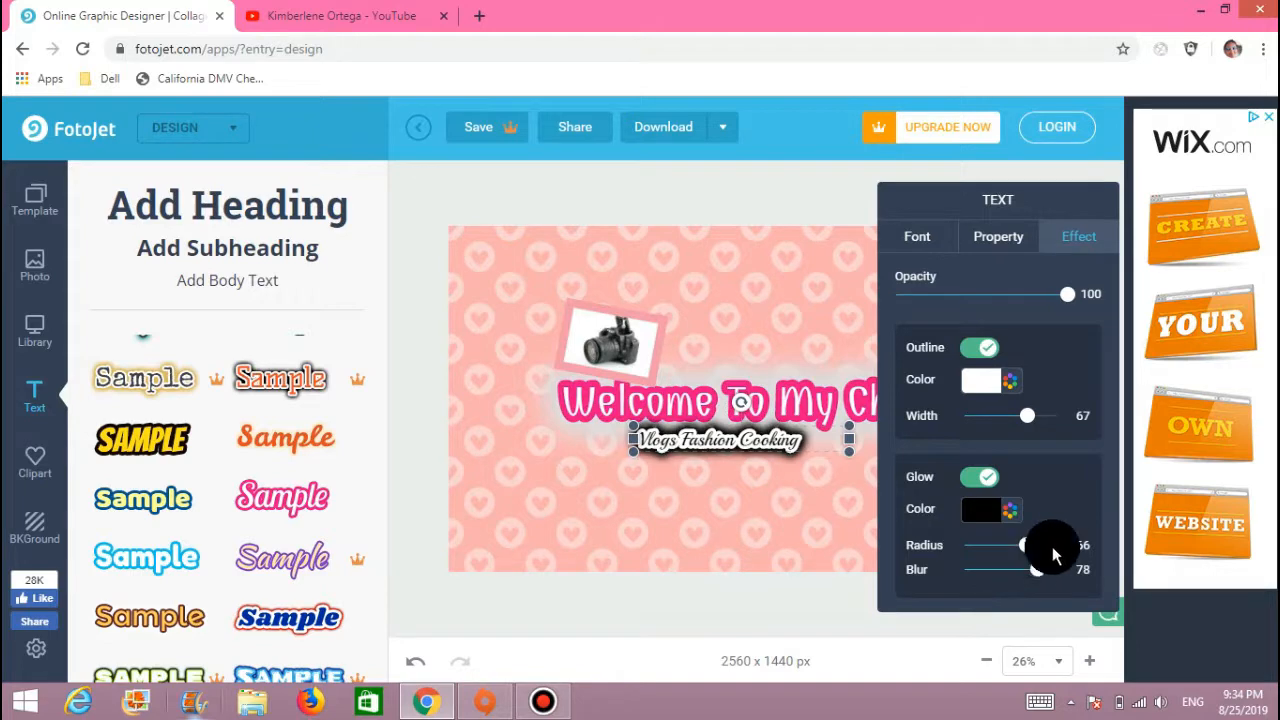
pyautogui.click(830, 612)
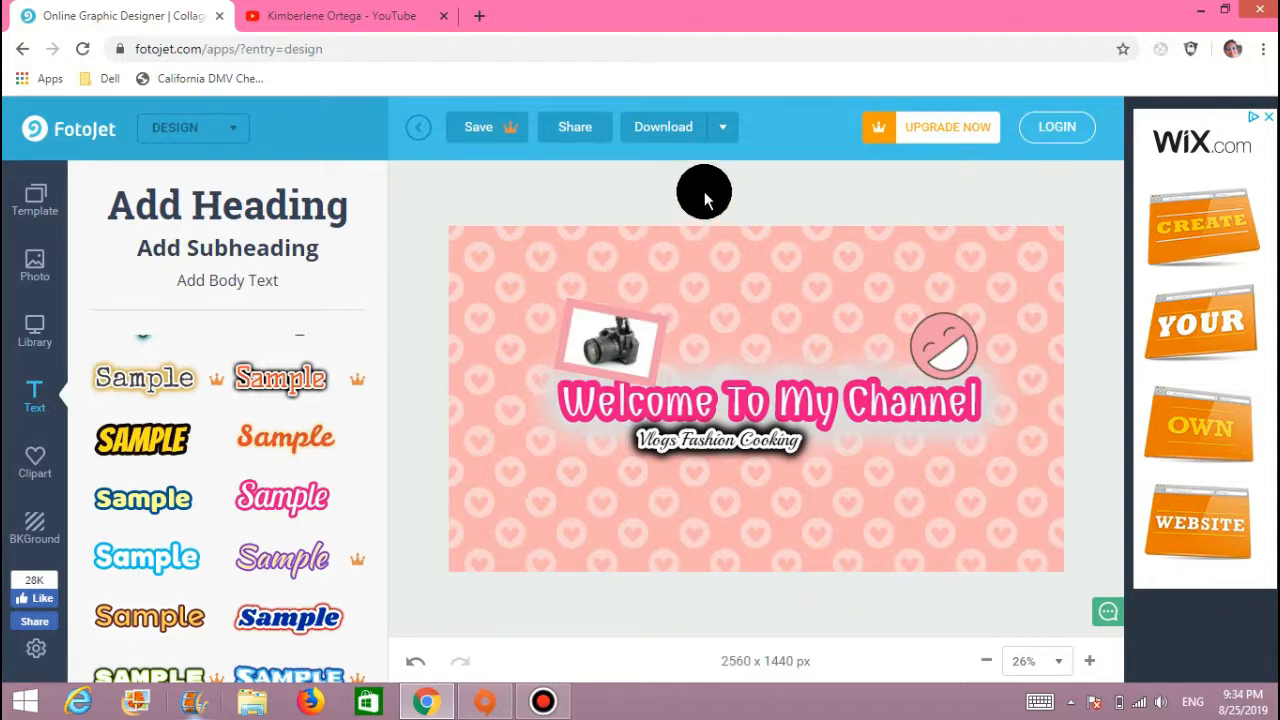
# - Download the banner as a PNG named FotoJet without a transparent background, and close the download message
pyautogui.click(677, 138)
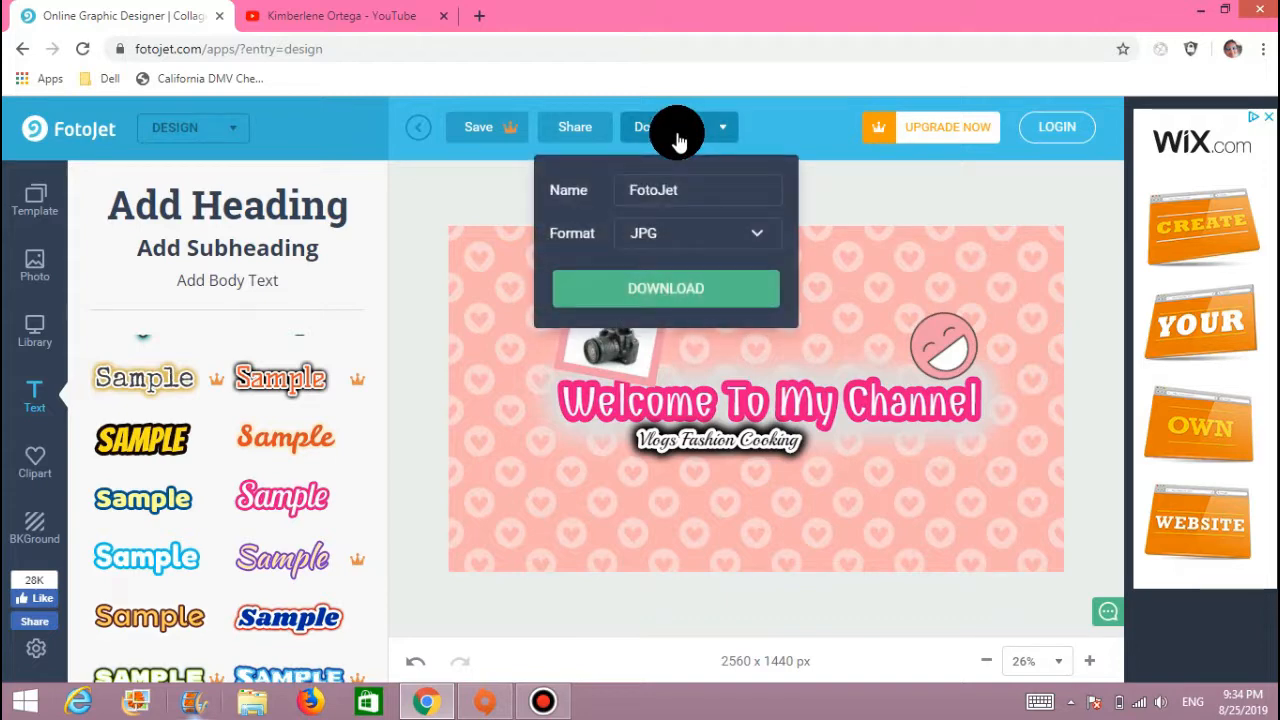
pyautogui.click(663, 240)
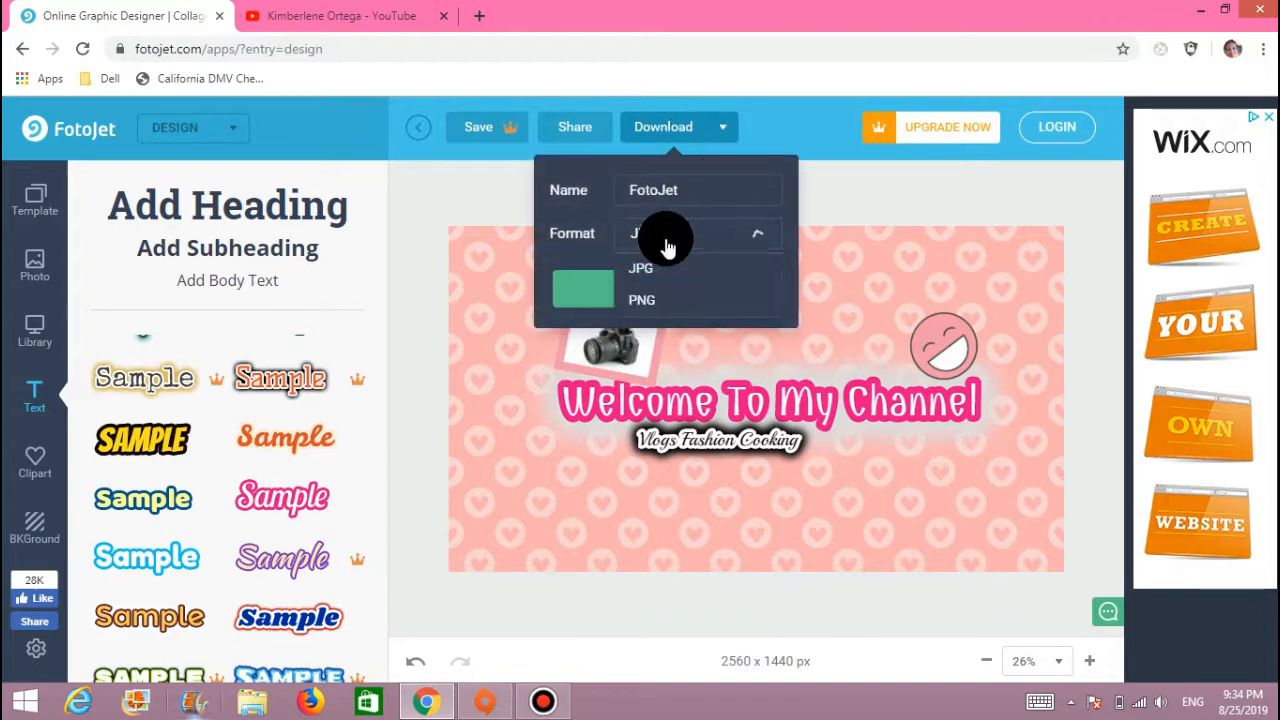
pyautogui.click(650, 305)
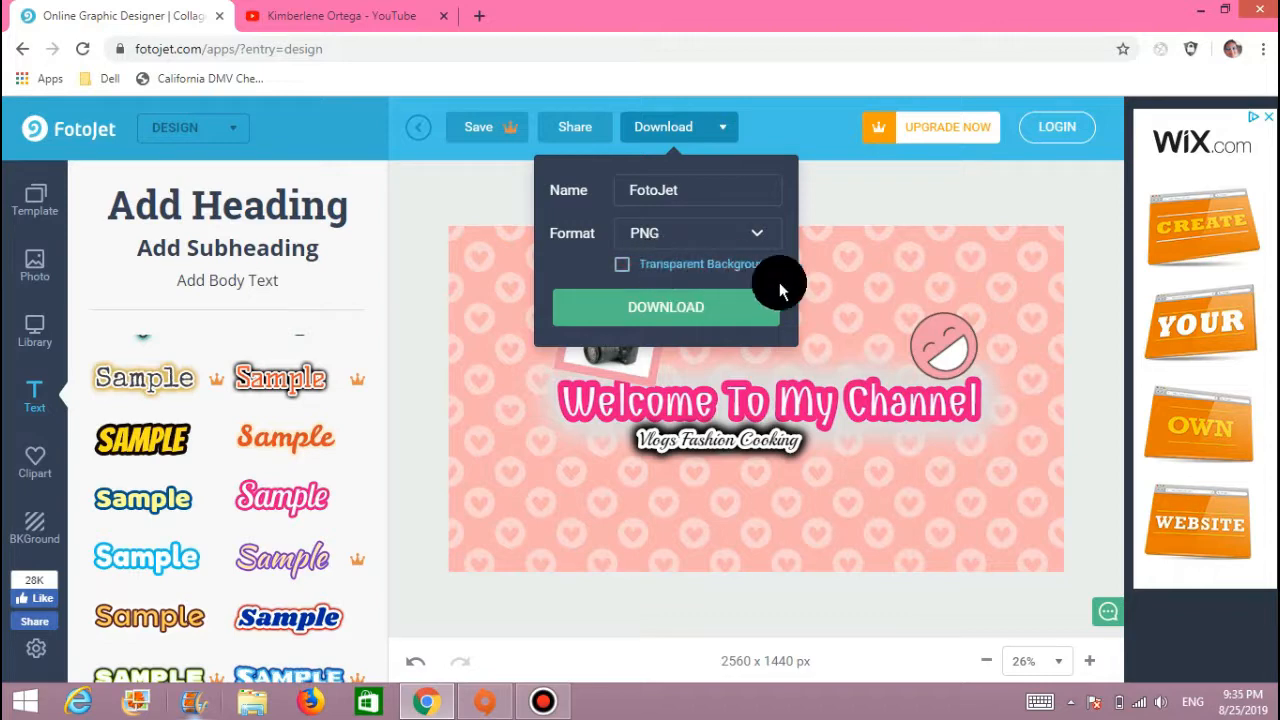
pyautogui.click(707, 317)
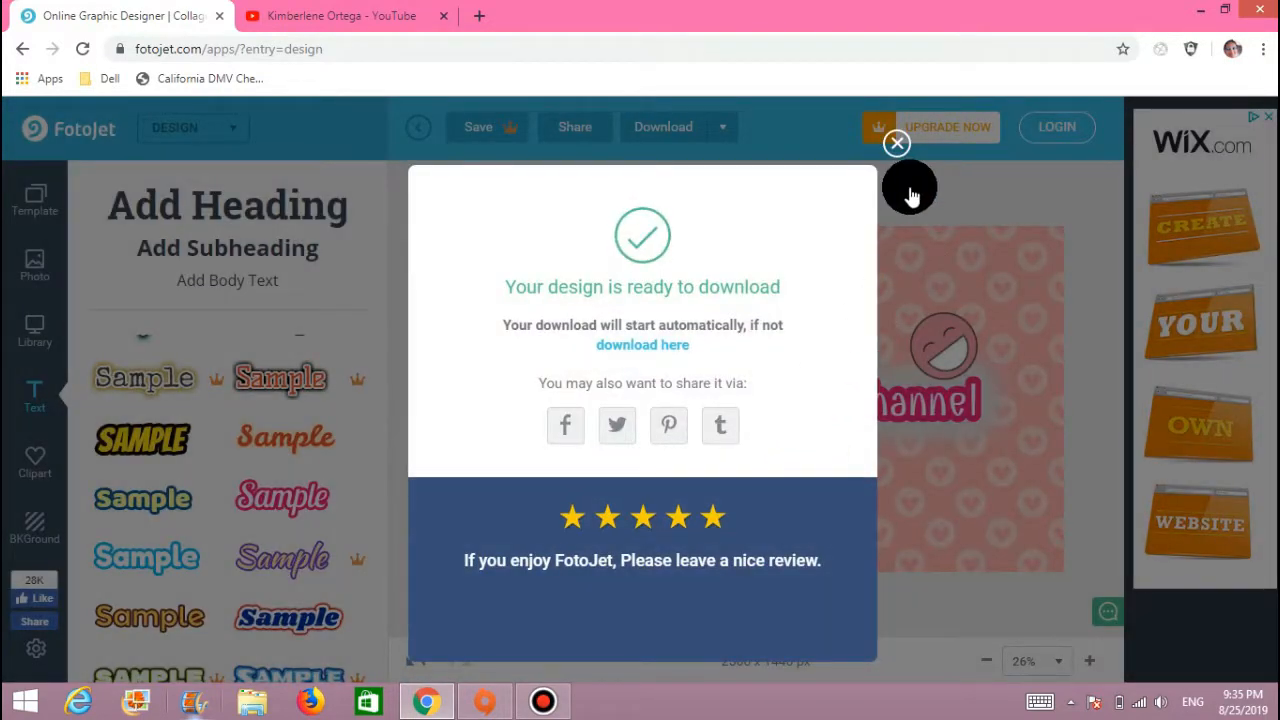
pyautogui.click(908, 188)
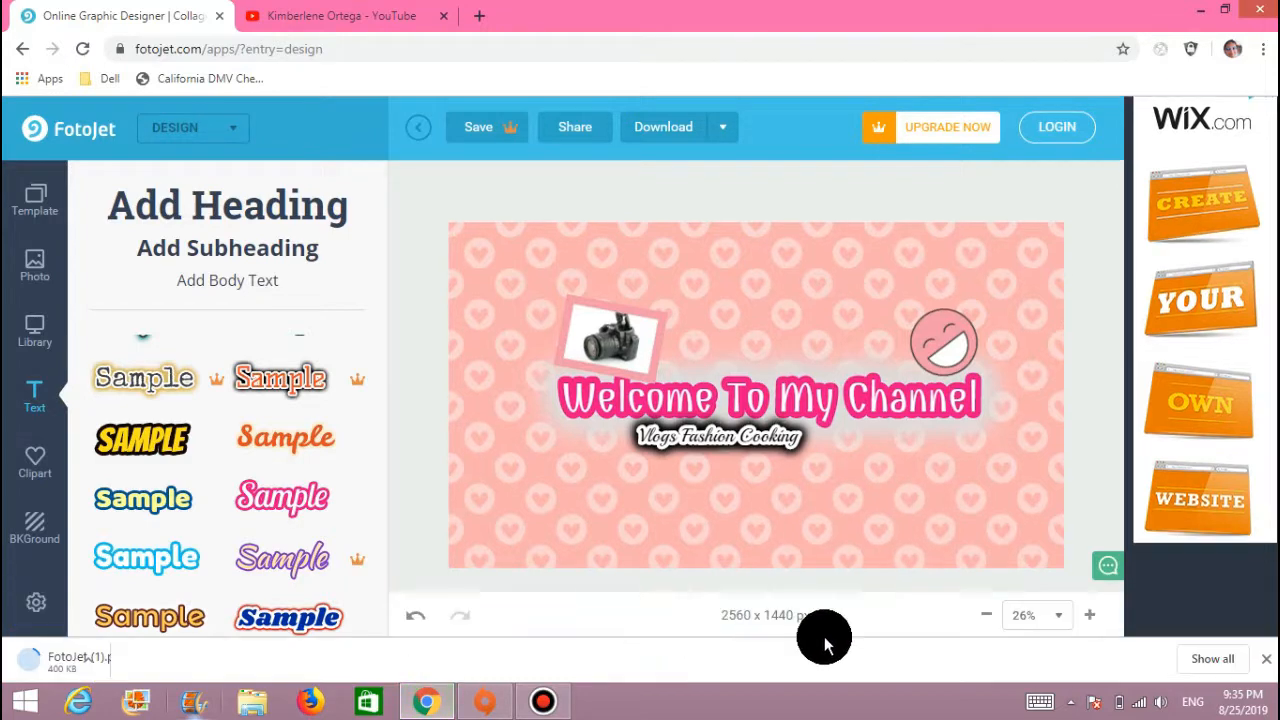
# - Show the downloaded FotoJet (1) file in its folder and move it to the Imágenes folder
pyautogui.click(1208, 664)
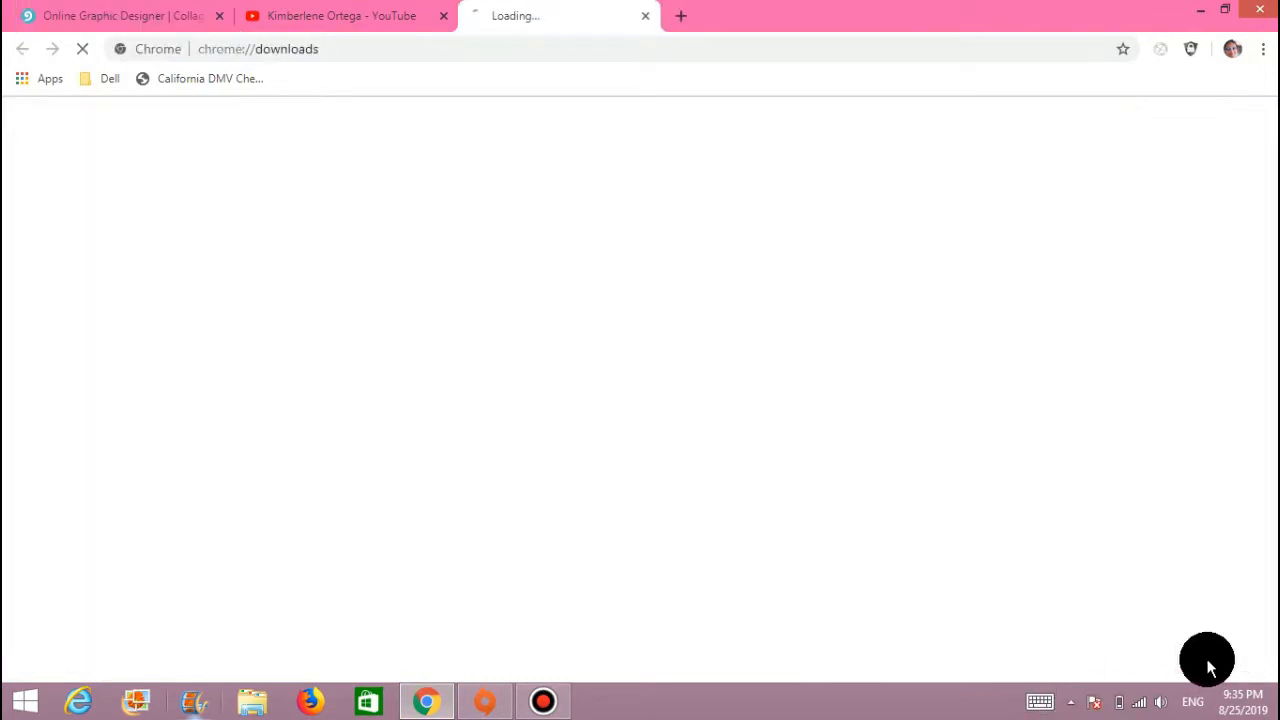
pyautogui.click(1263, 340)
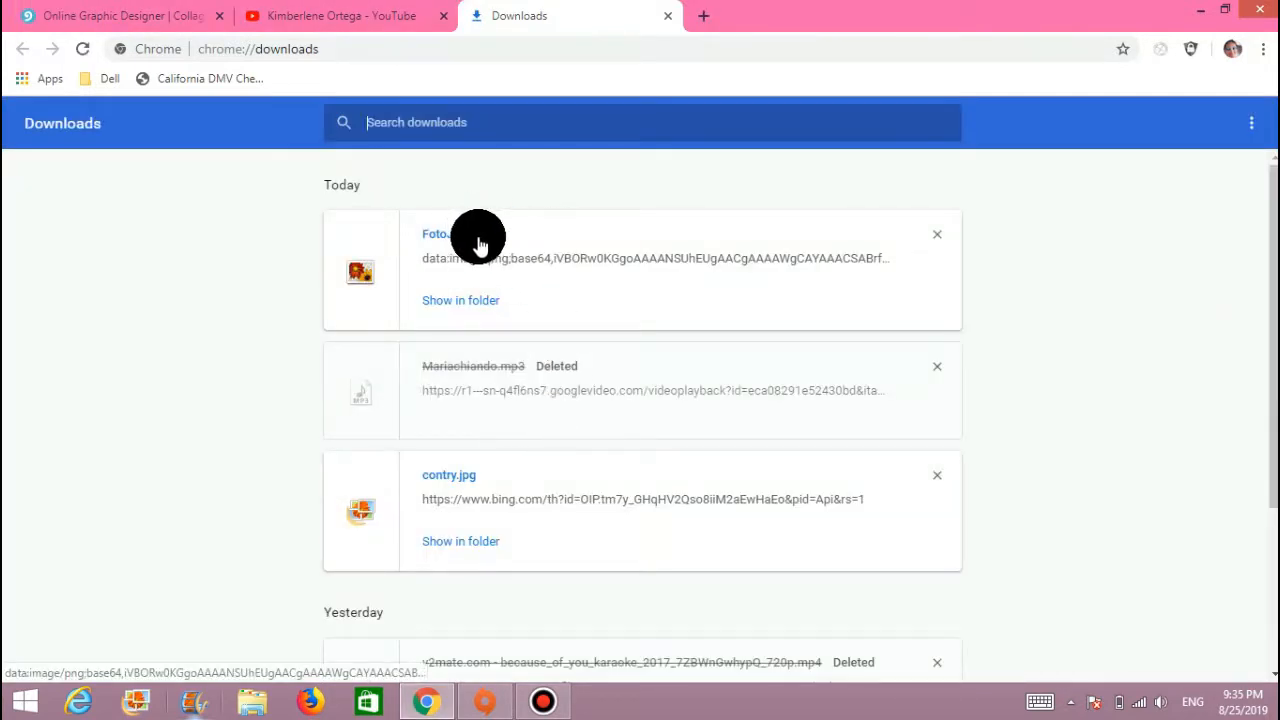
pyautogui.click(455, 302)
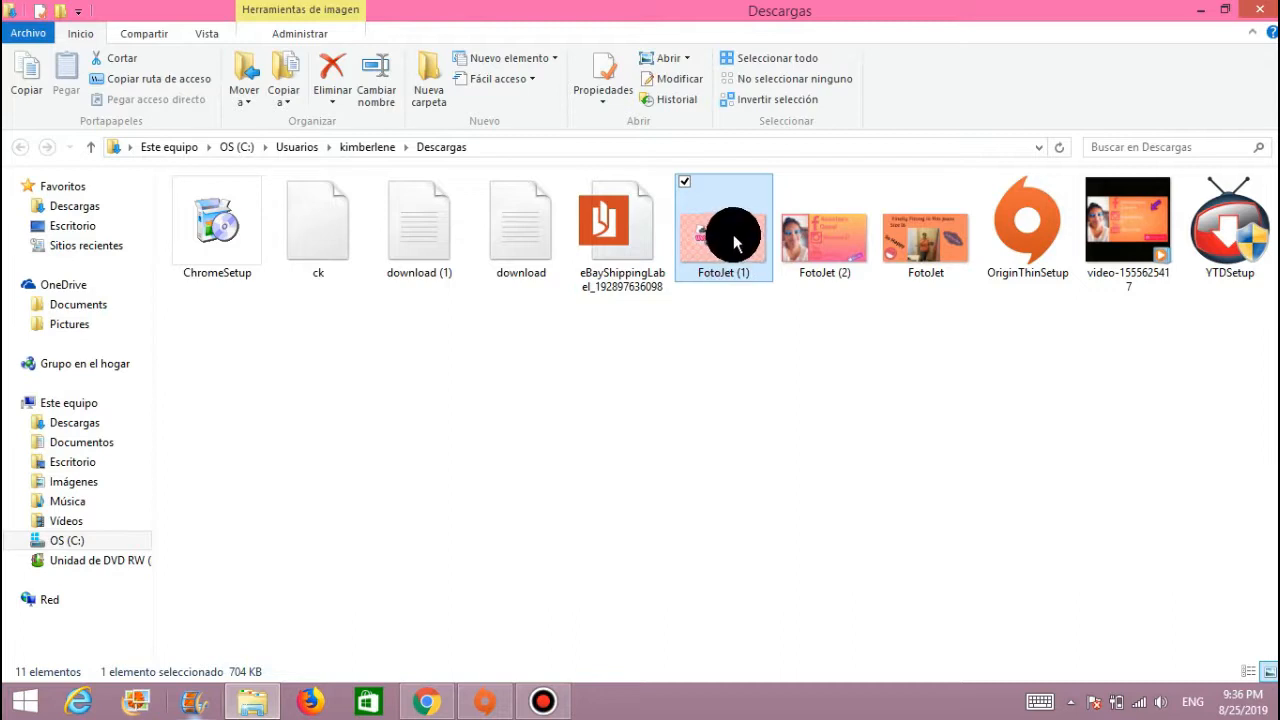
pyautogui.moveTo(733, 243); pyautogui.dragTo(87, 488)
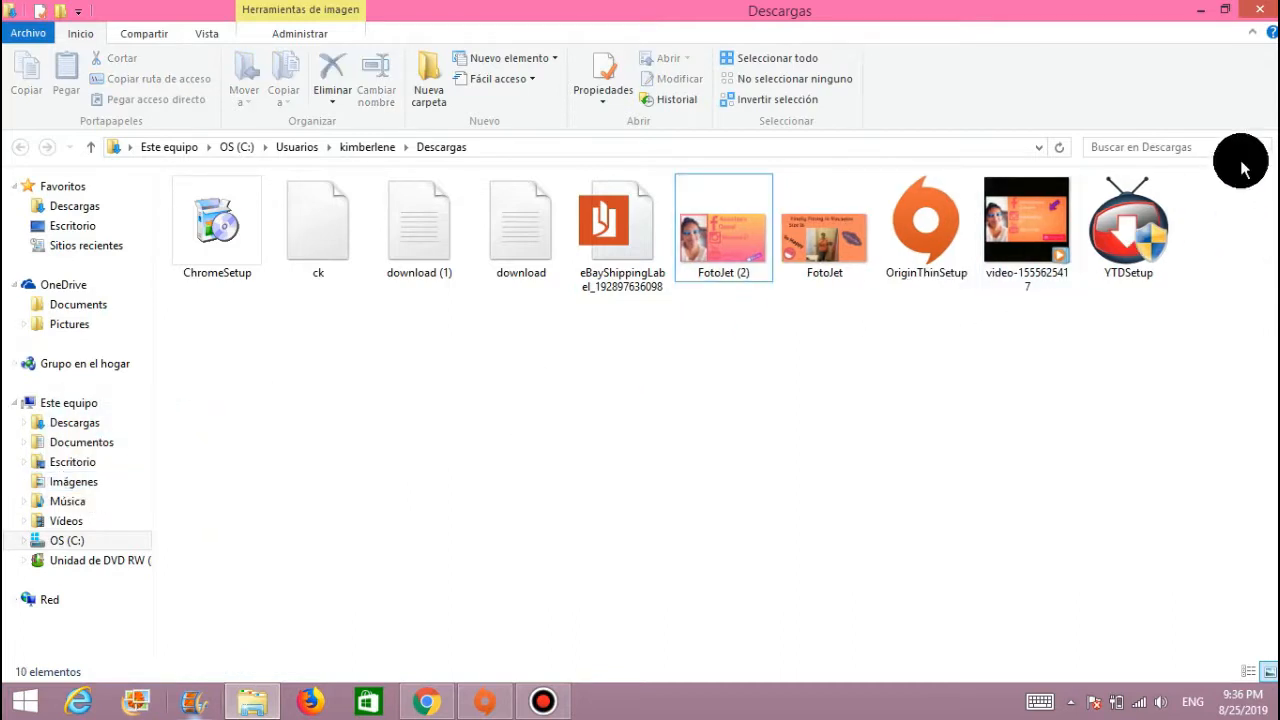
pyautogui.click(1259, 10)
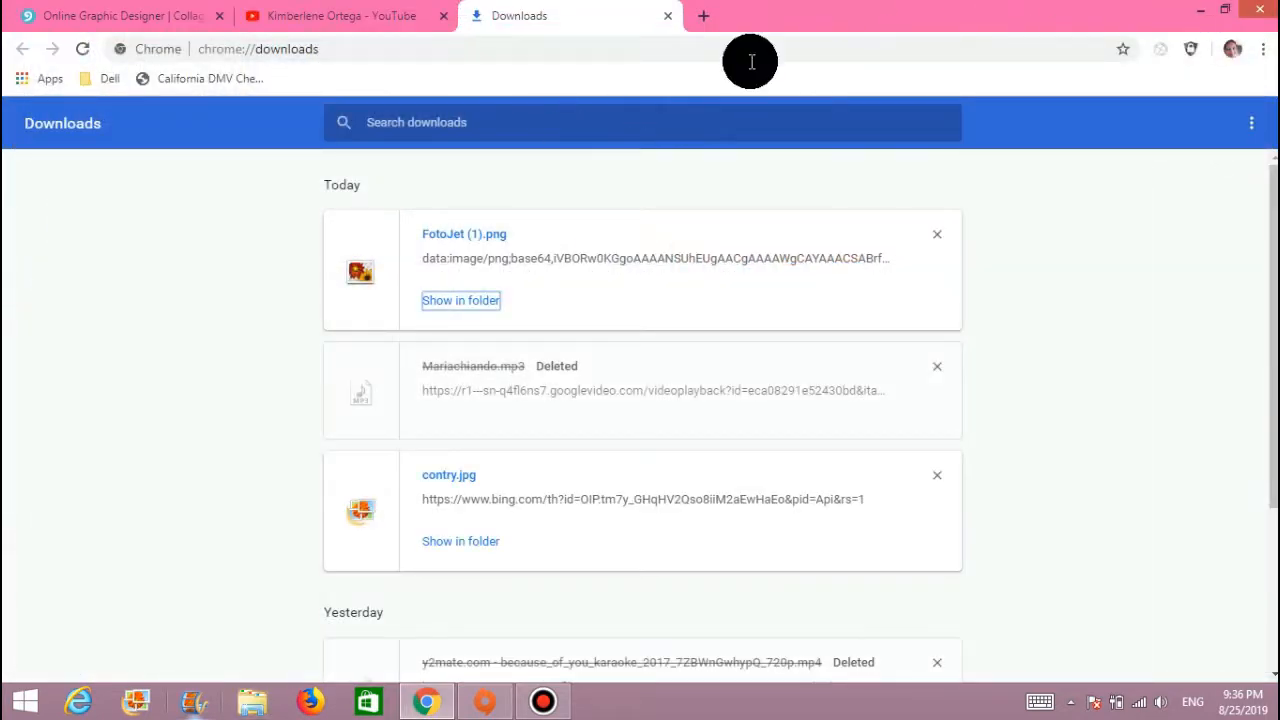
# - Switch to the YouTube channel page and upload FotoJet (1) from Imágenes as new channel art
pyautogui.click(272, 18)
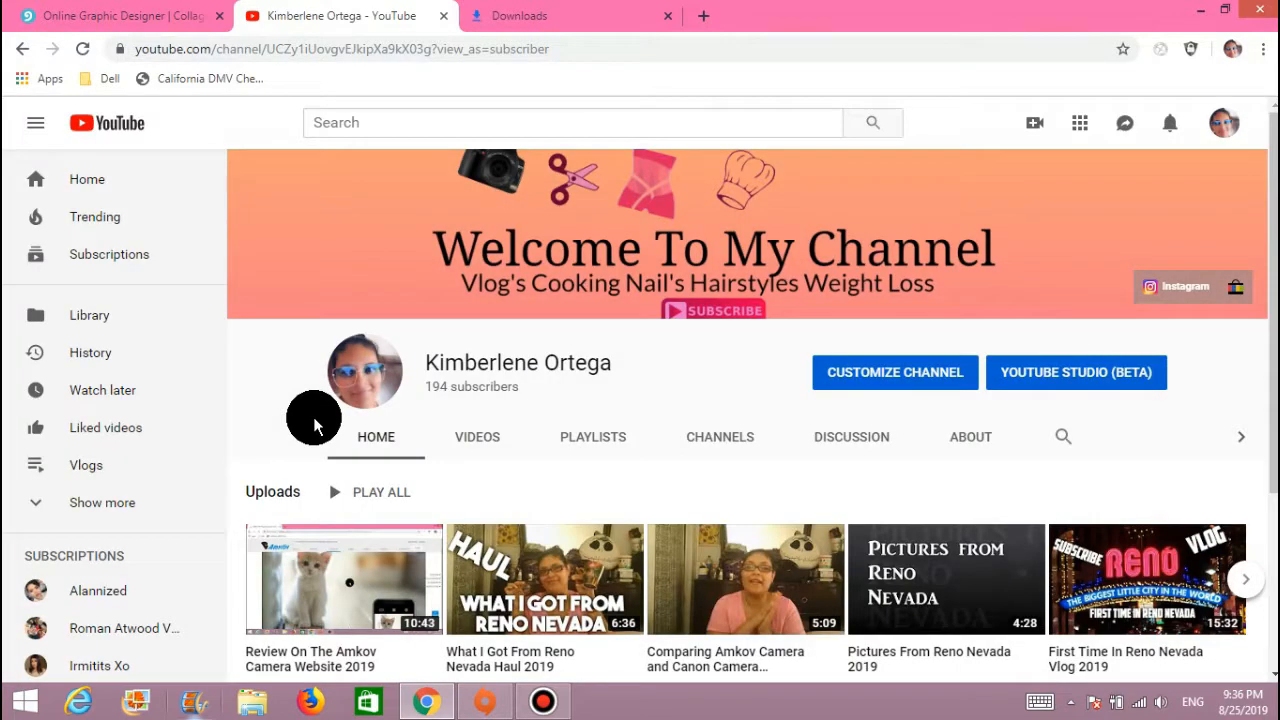
pyautogui.moveTo(1225, 186)
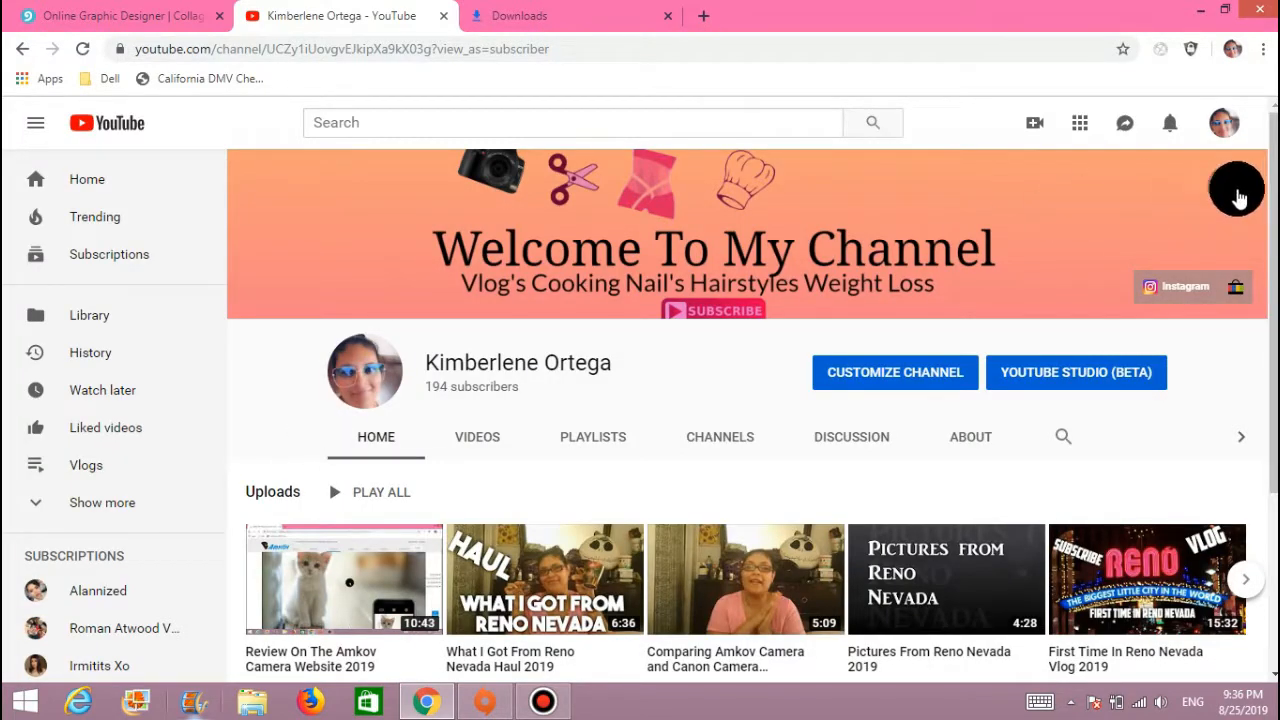
pyautogui.click(1222, 188)
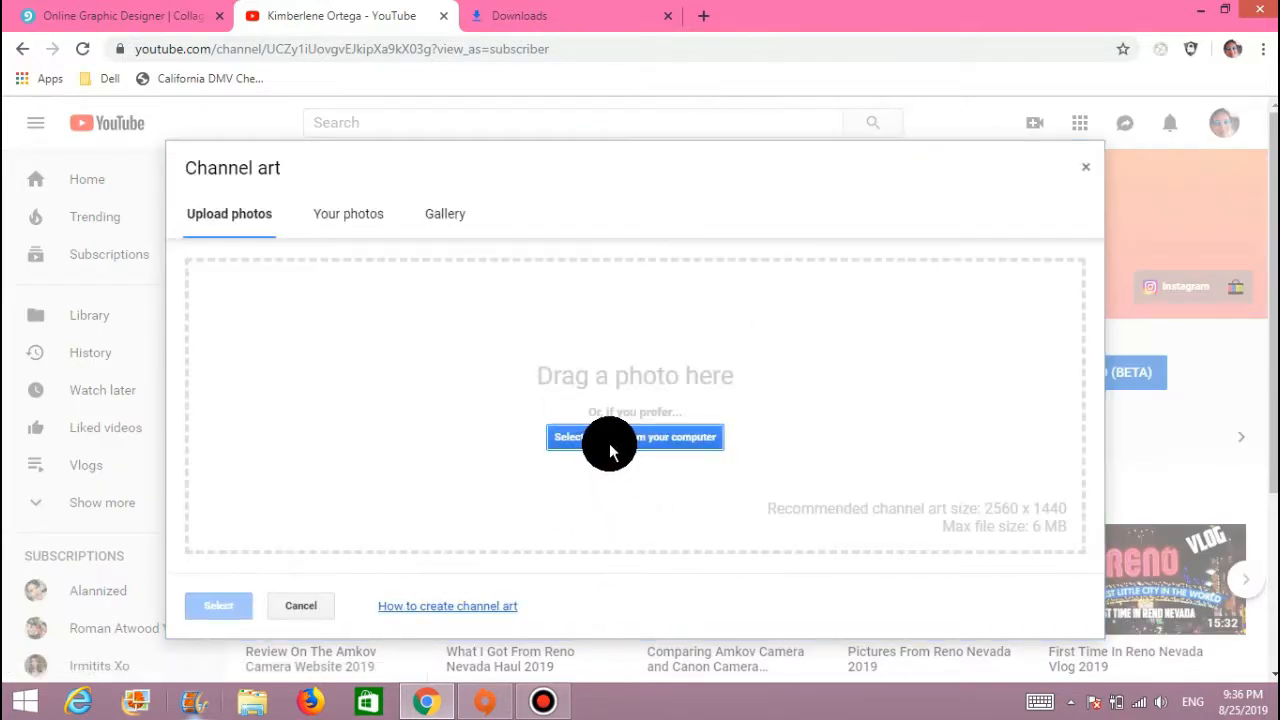
pyautogui.click(610, 450)
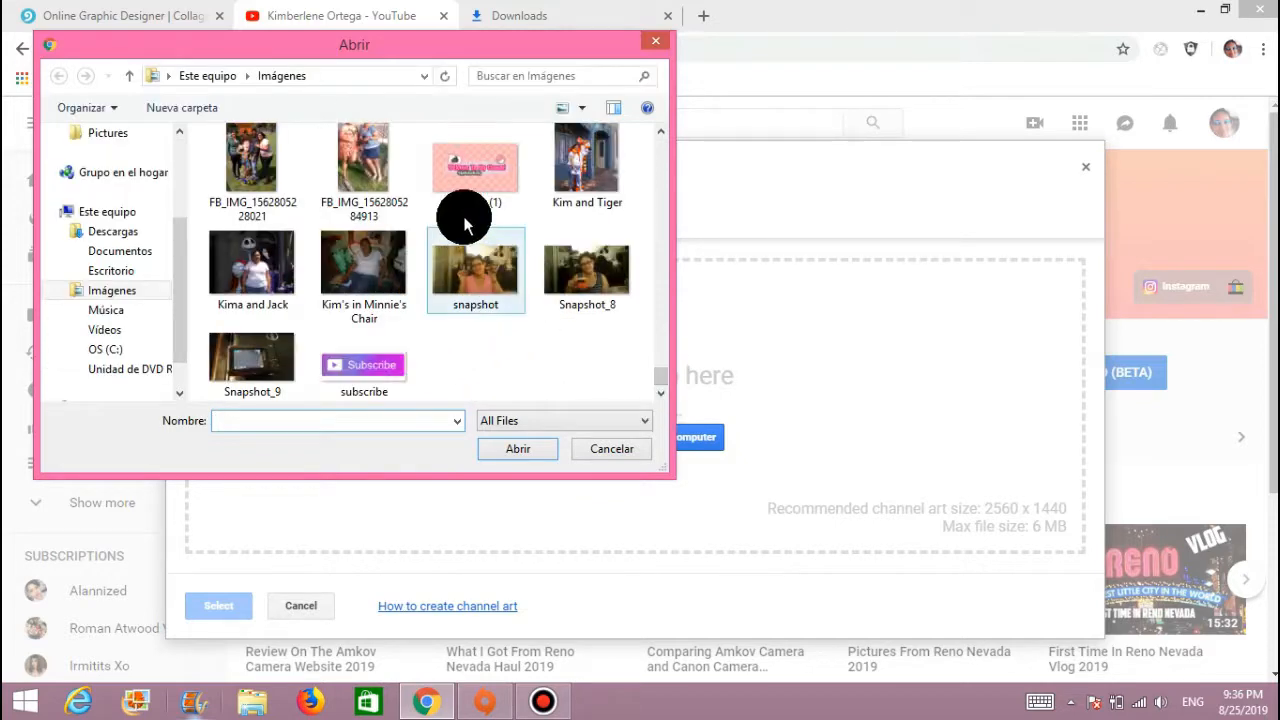
pyautogui.click(484, 180)
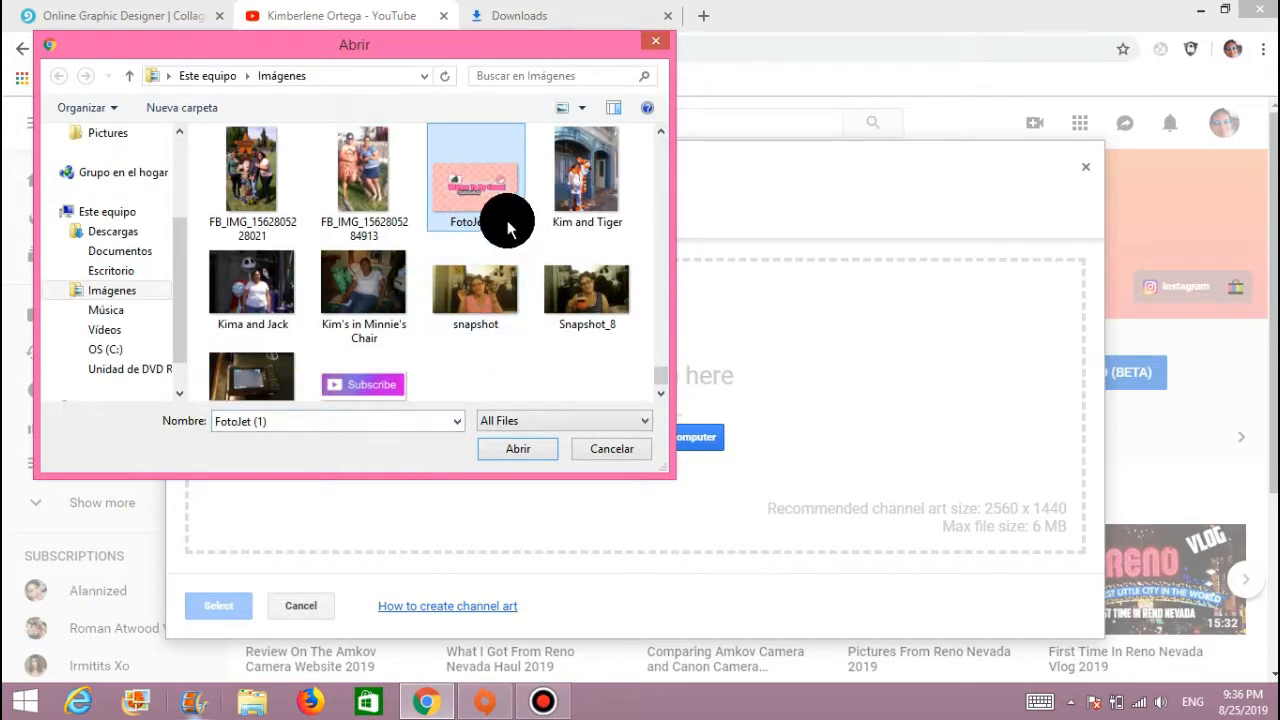
pyautogui.click(517, 449)
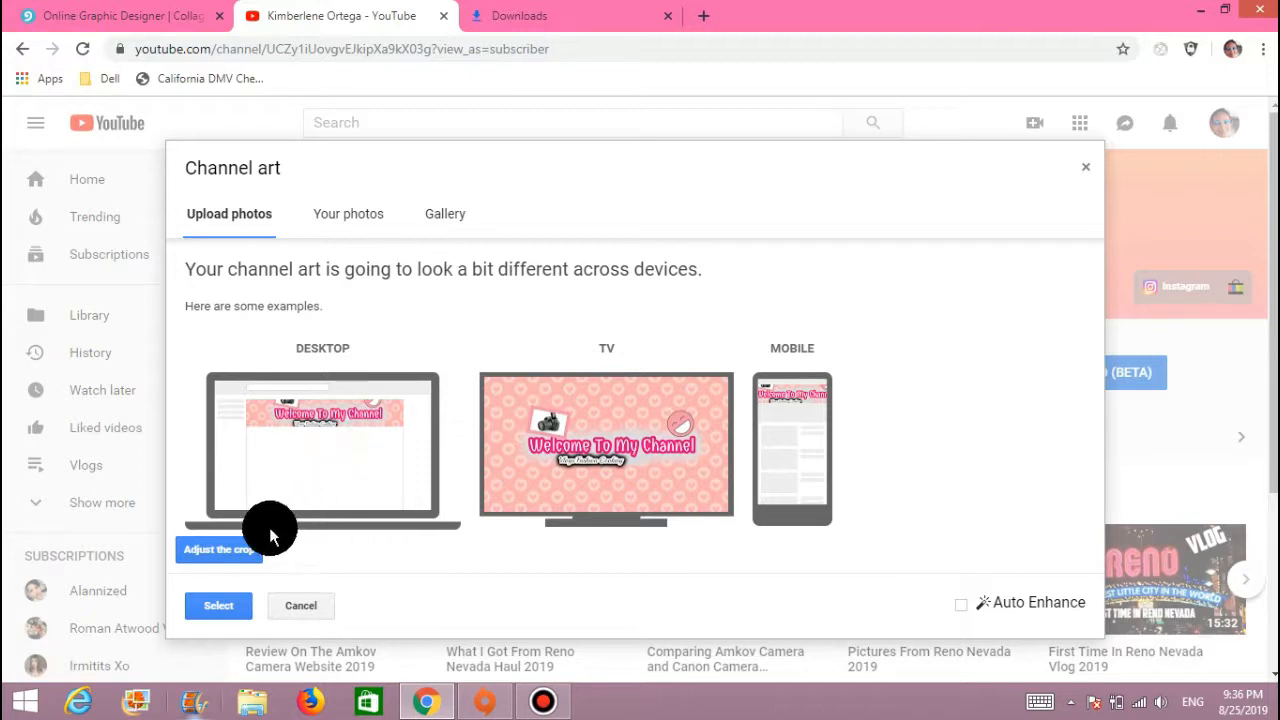
# - Set the channel art crop to cover the whole banner image and apply it to the channel
pyautogui.click(228, 548)
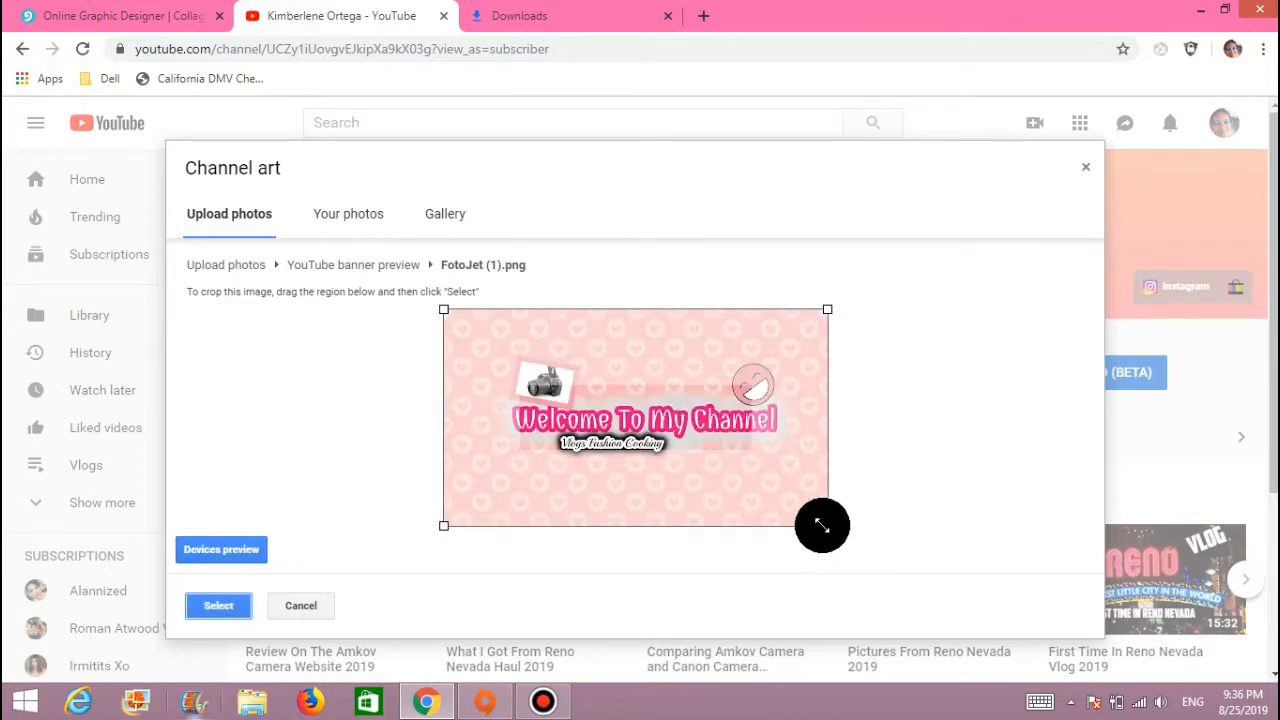
pyautogui.moveTo(826, 525); pyautogui.dragTo(888, 536)
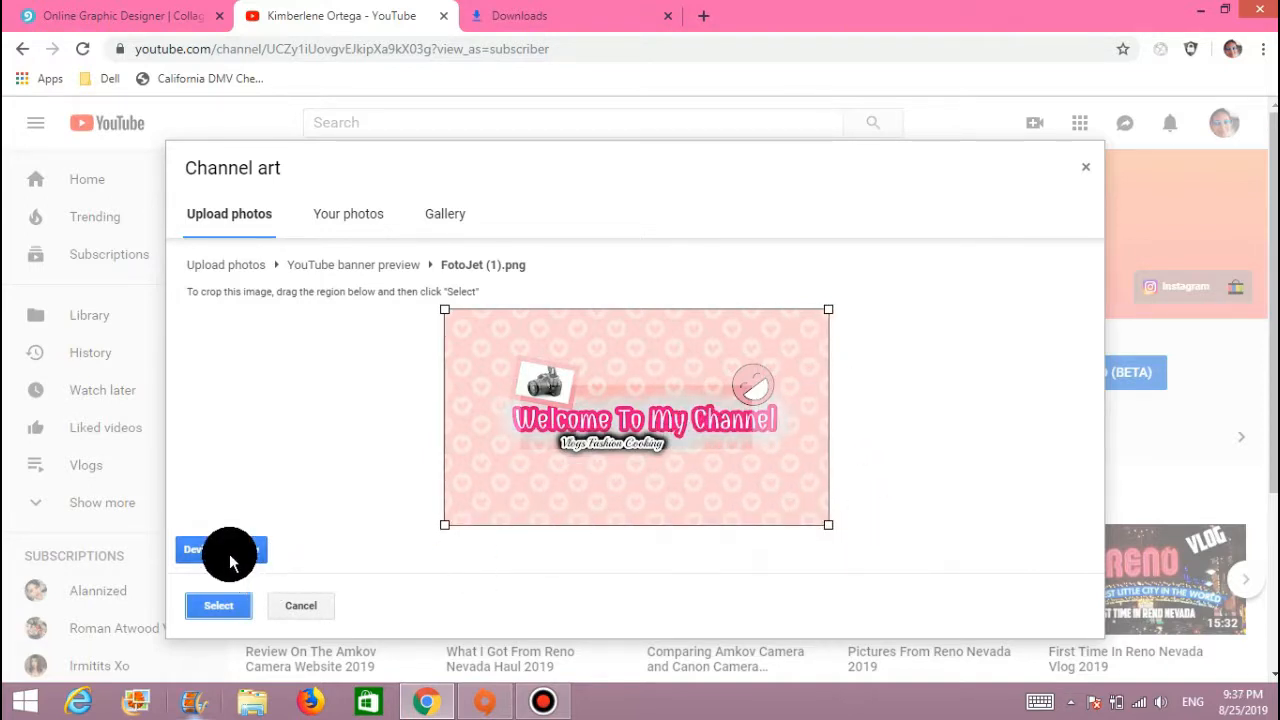
pyautogui.click(217, 612)
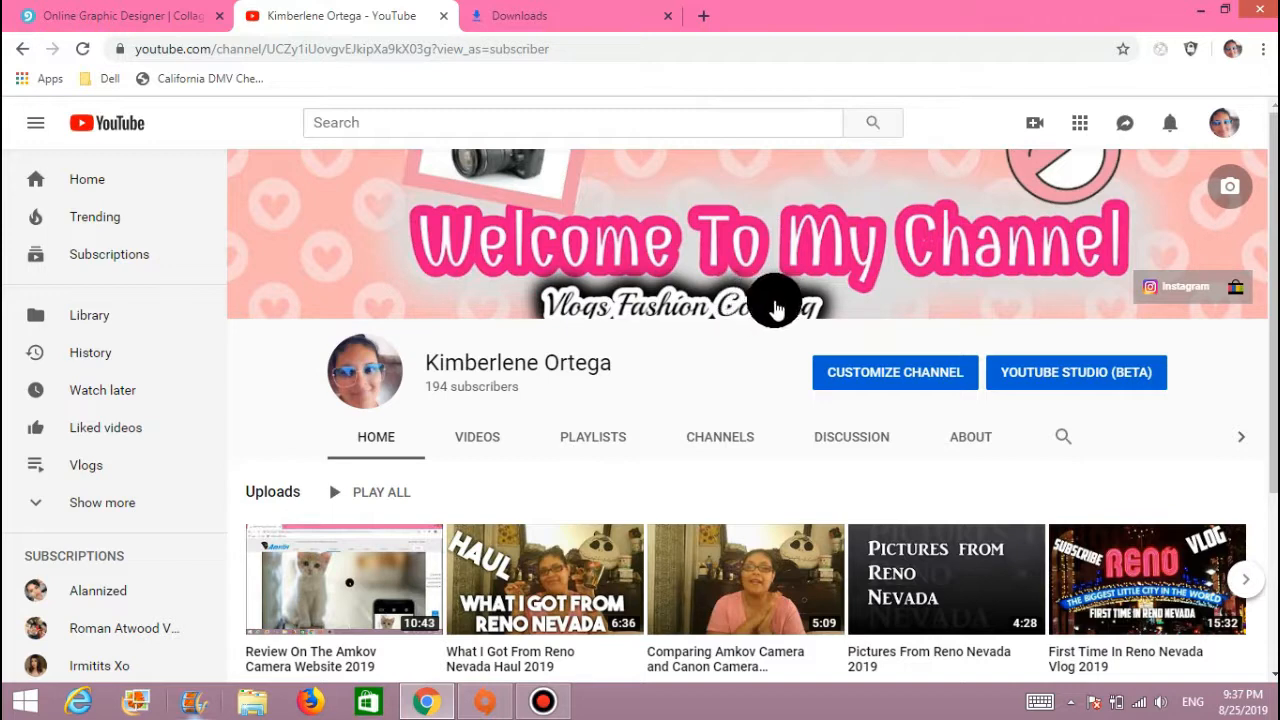
# - Switch back to FotoJet to view the banner design
pyautogui.click(165, 18)
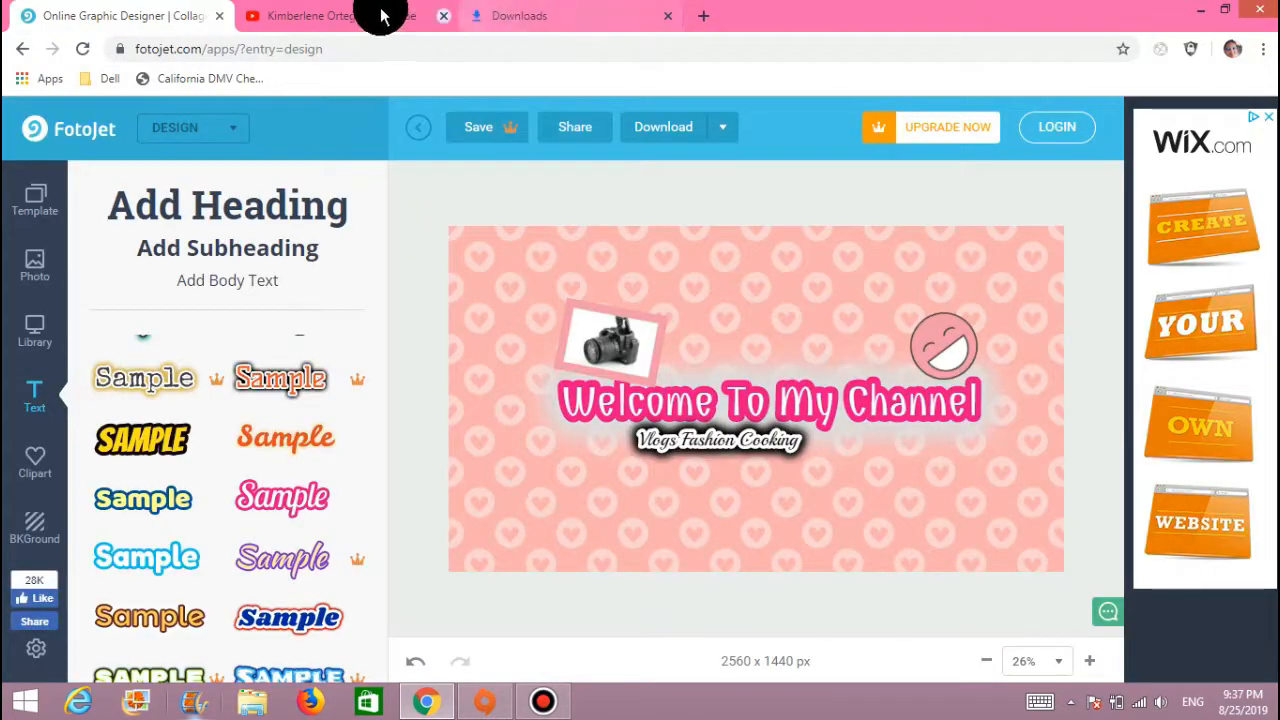
# - Check the banner on the YouTube channel page, return to FotoJet and move the pink frame off the camera photo to the banner's upper edge
pyautogui.click(347, 18)
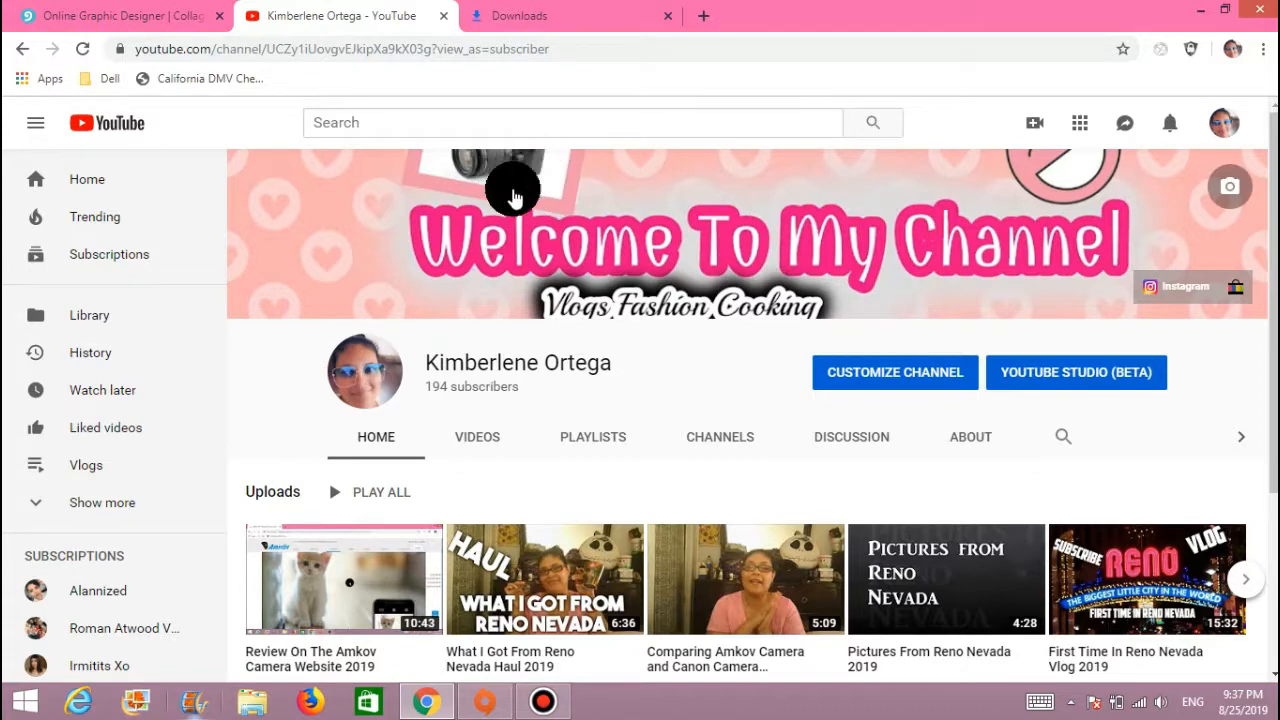
pyautogui.click(228, 15)
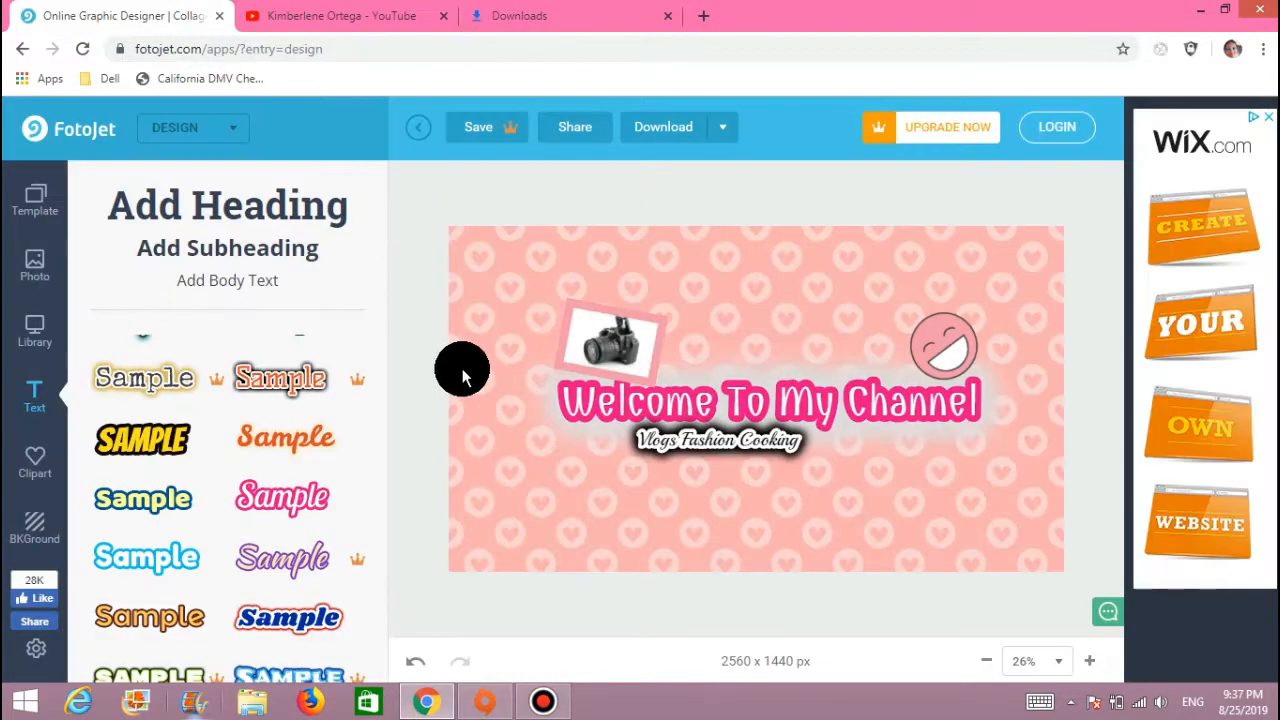
pyautogui.click(659, 340)
pyautogui.click(611, 337)
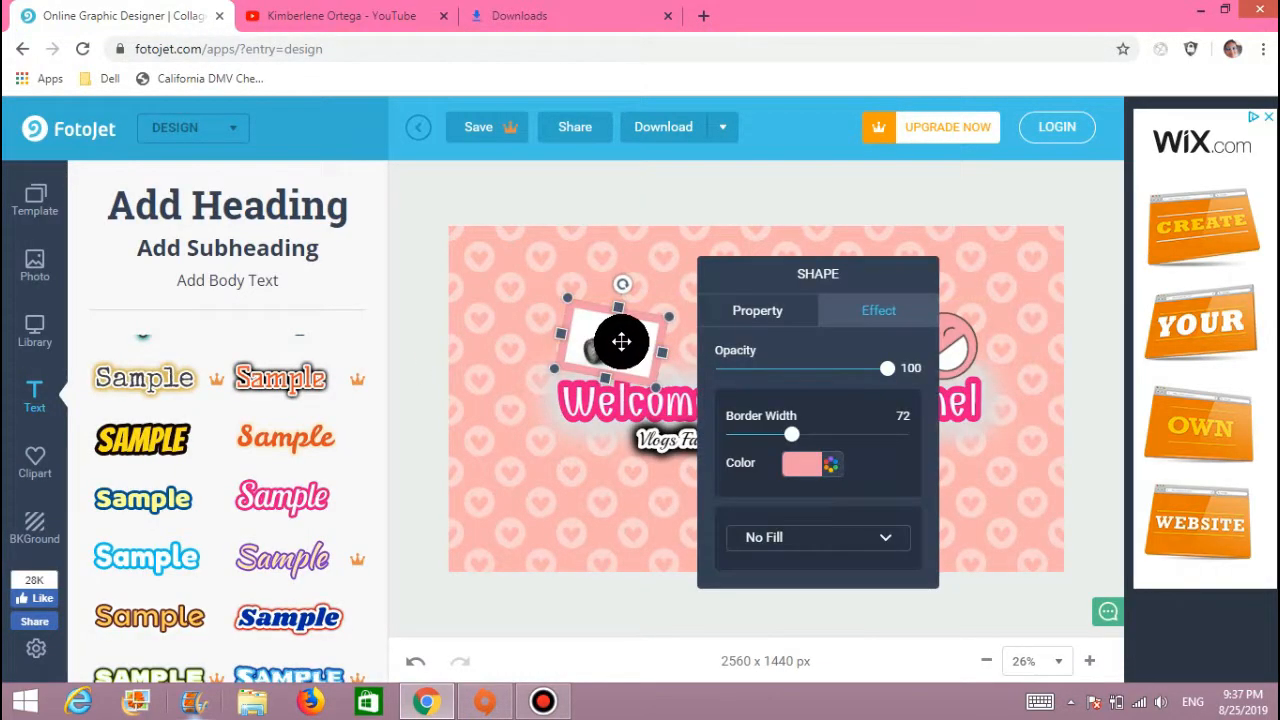
pyautogui.click(757, 312)
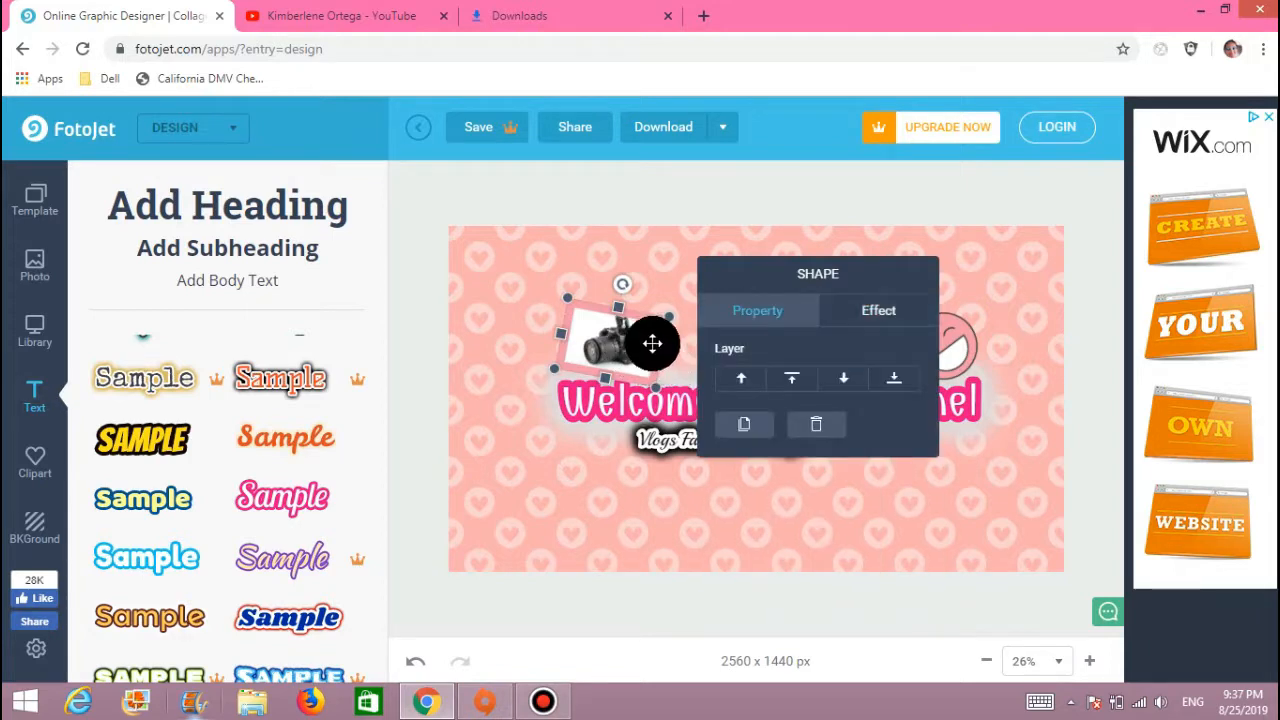
pyautogui.moveTo(647, 352); pyautogui.dragTo(686, 268)
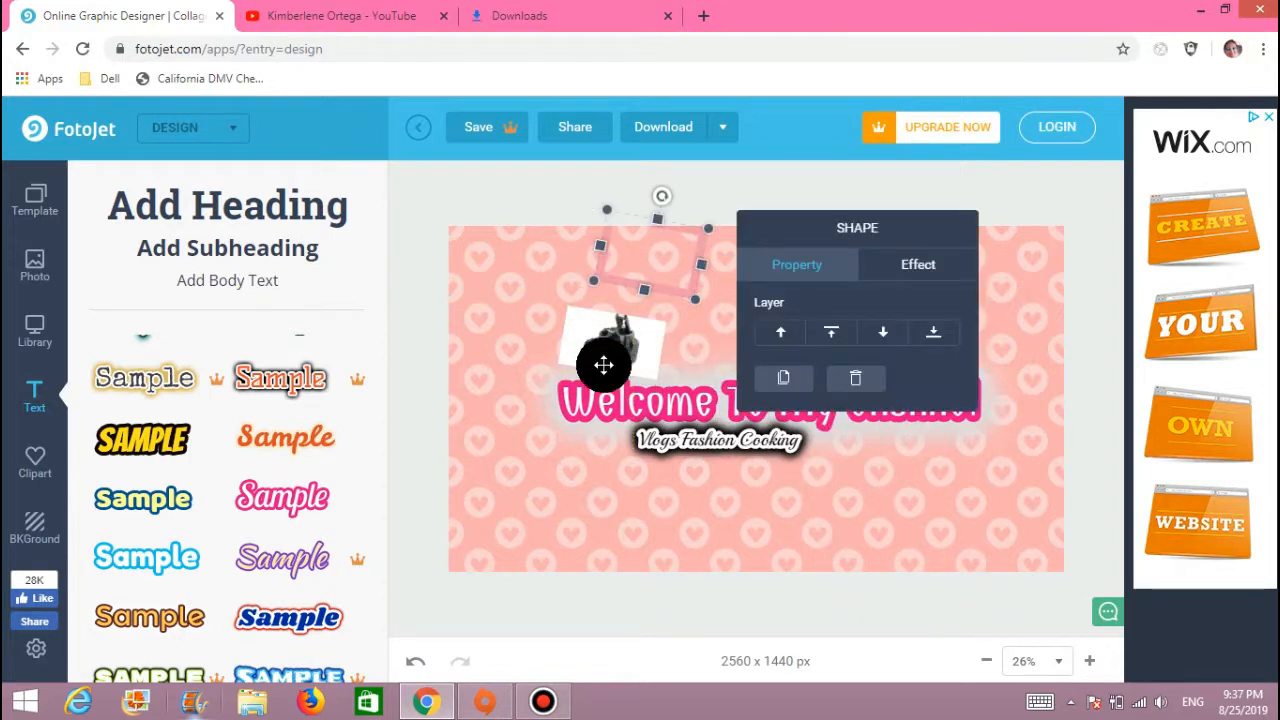
# - Shrink the camera photo slightly, move the pink frame back around it and resize the frame to fit
pyautogui.click(652, 347)
pyautogui.moveTo(660, 325); pyautogui.dragTo(629, 347)
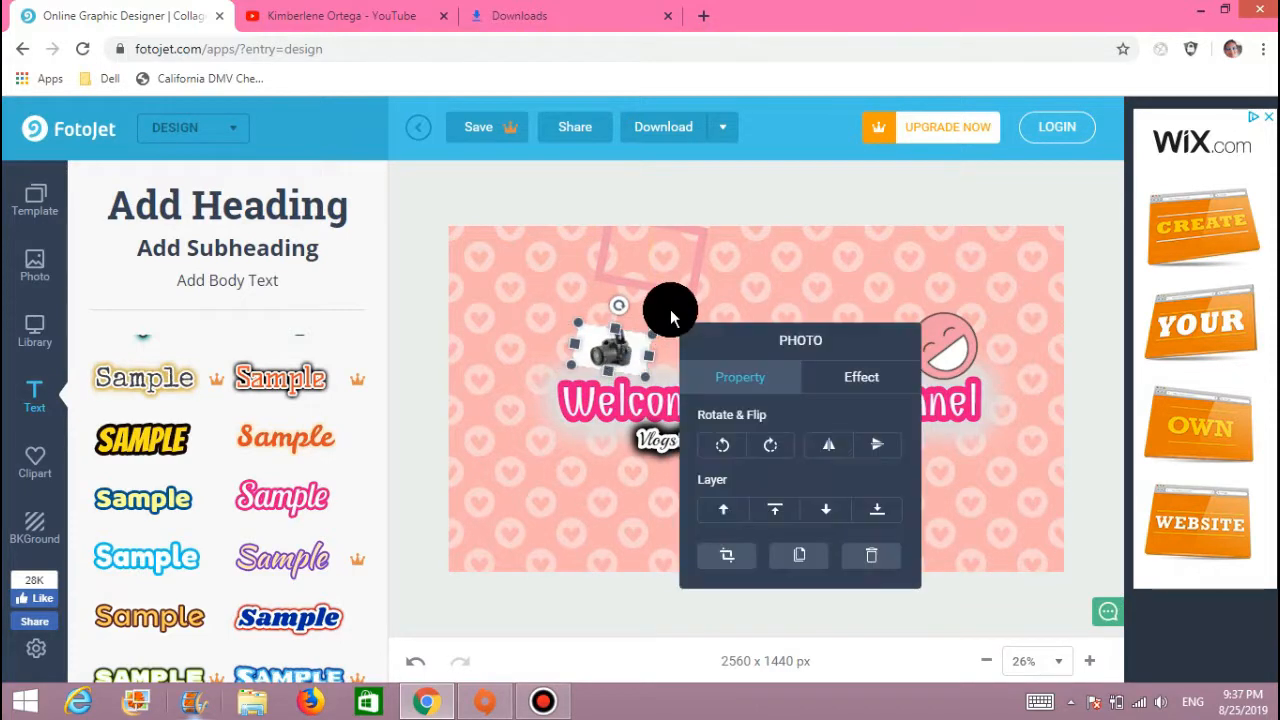
pyautogui.moveTo(675, 294); pyautogui.dragTo(656, 368)
pyautogui.moveTo(671, 320); pyautogui.dragTo(642, 348)
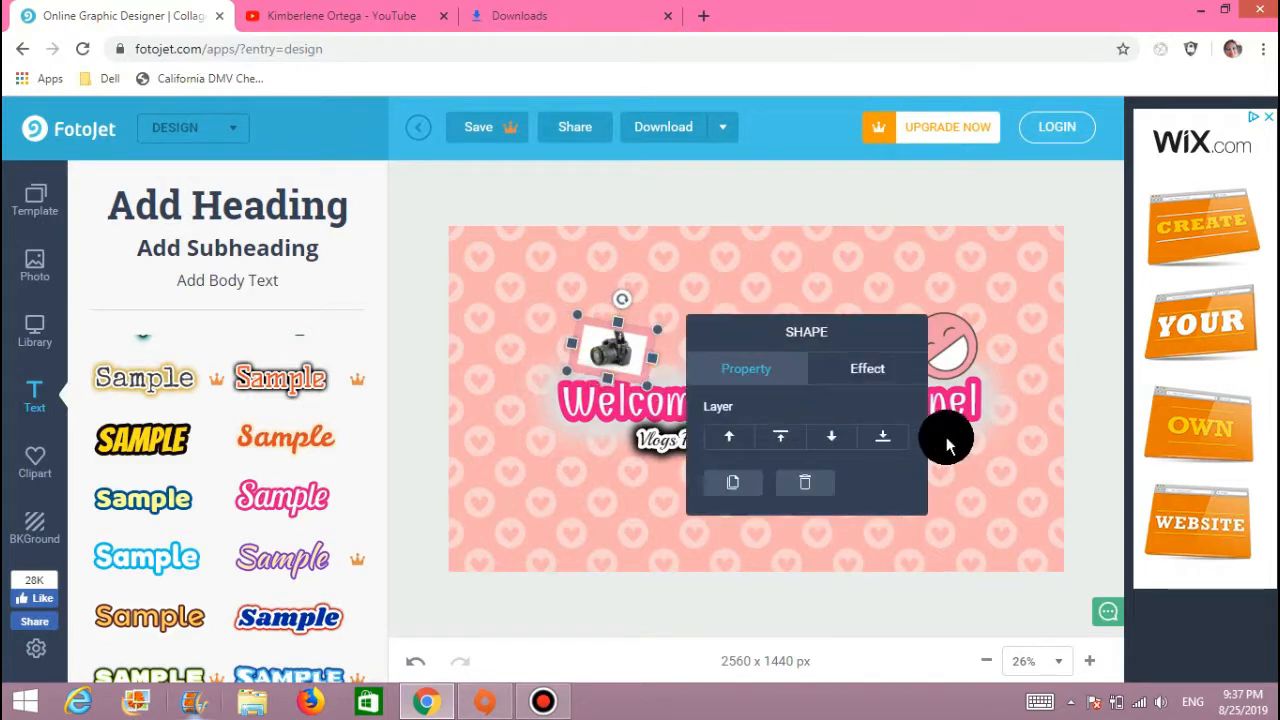
# - Shrink the smiley clipart and place it closer to the end of the heading, comparing the design with the banner on the YouTube channel page
pyautogui.click(557, 13)
pyautogui.click(414, 14)
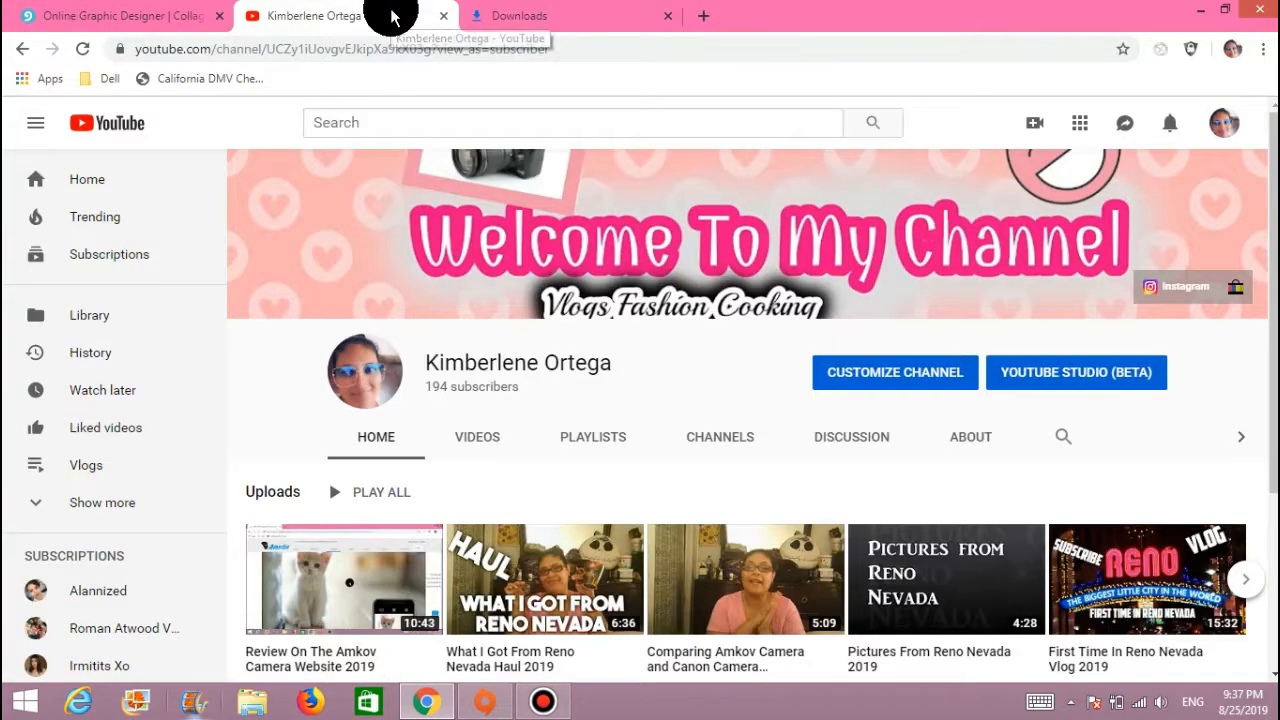
pyautogui.click(180, 20)
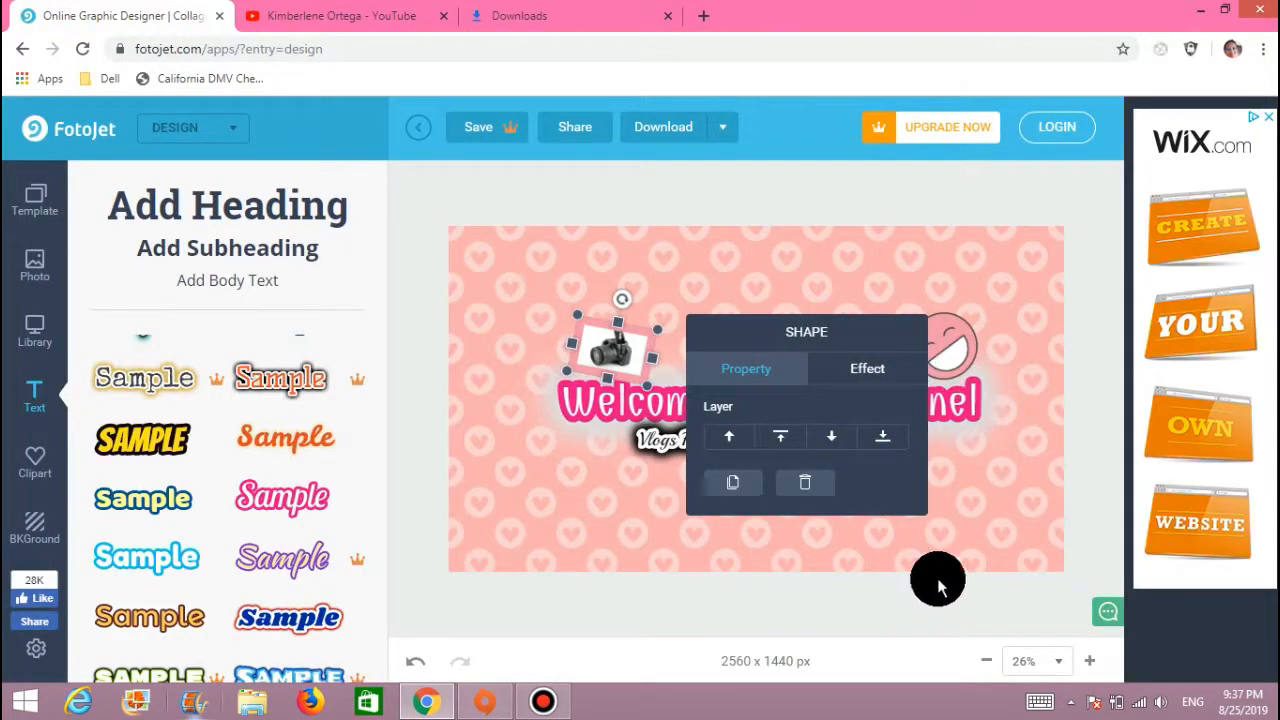
pyautogui.click(953, 357)
pyautogui.moveTo(955, 299)
pyautogui.mouseDown()
pyautogui.moveTo(957, 330)
pyautogui.moveTo(958, 318)
pyautogui.mouseUp()
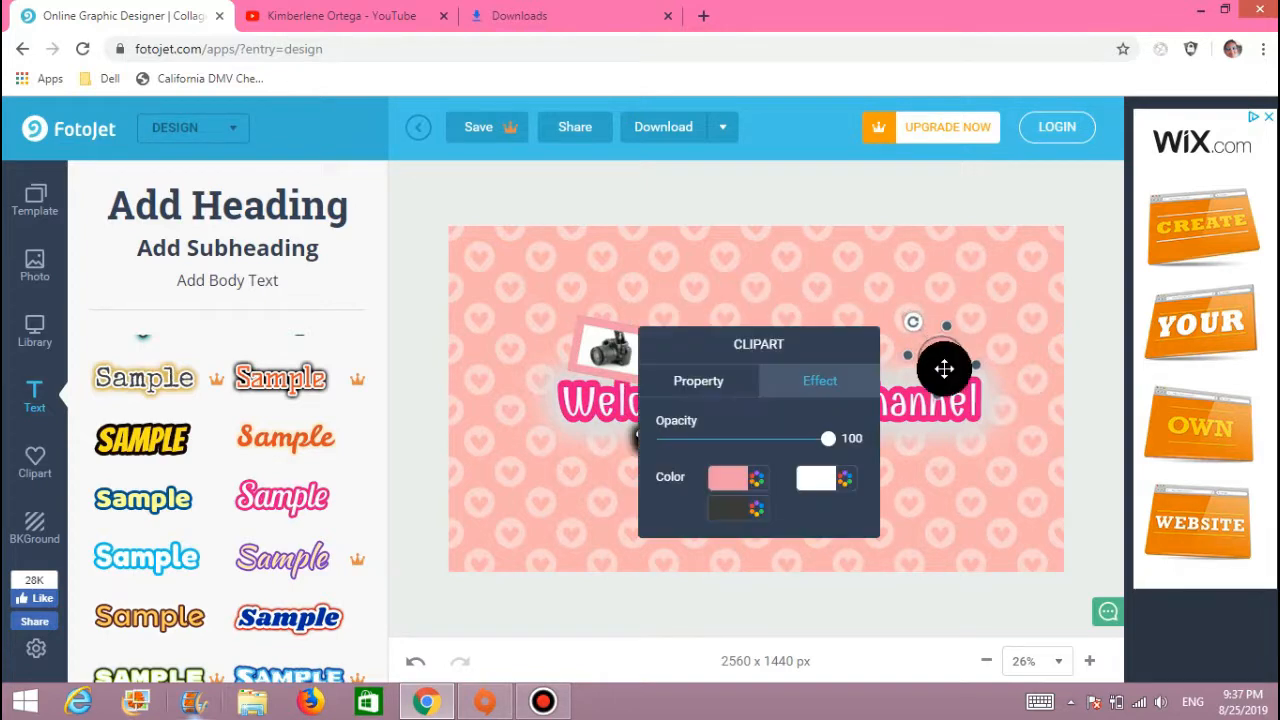
pyautogui.click(648, 616)
pyautogui.click(365, 33)
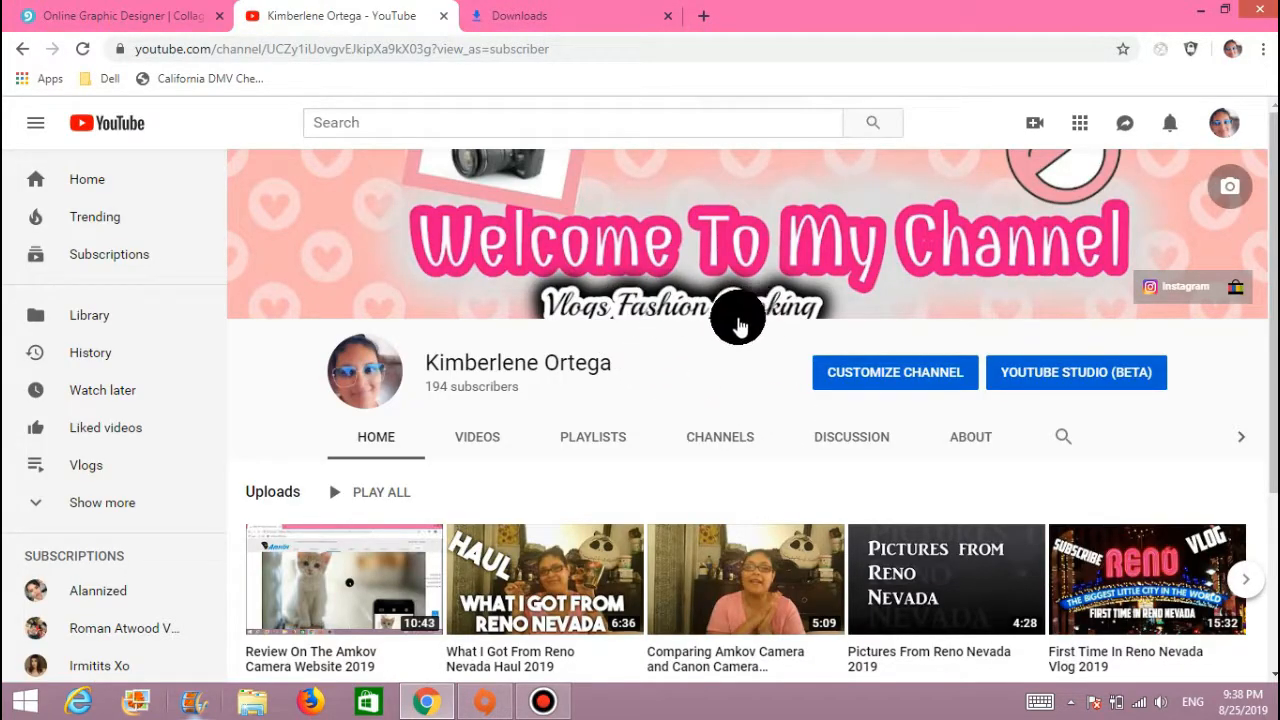
pyautogui.click(175, 18)
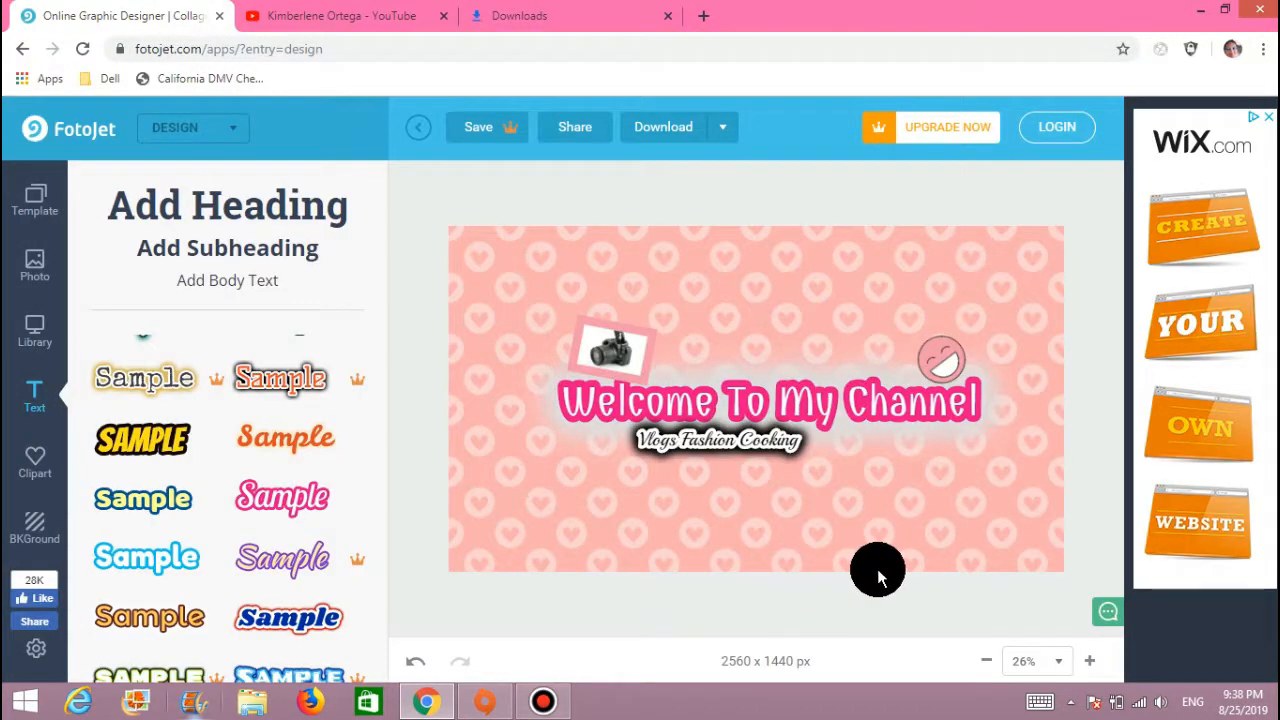
# - Download the revised banner for free as a PNG with the name FotoJet and close the download message
pyautogui.click(676, 126)
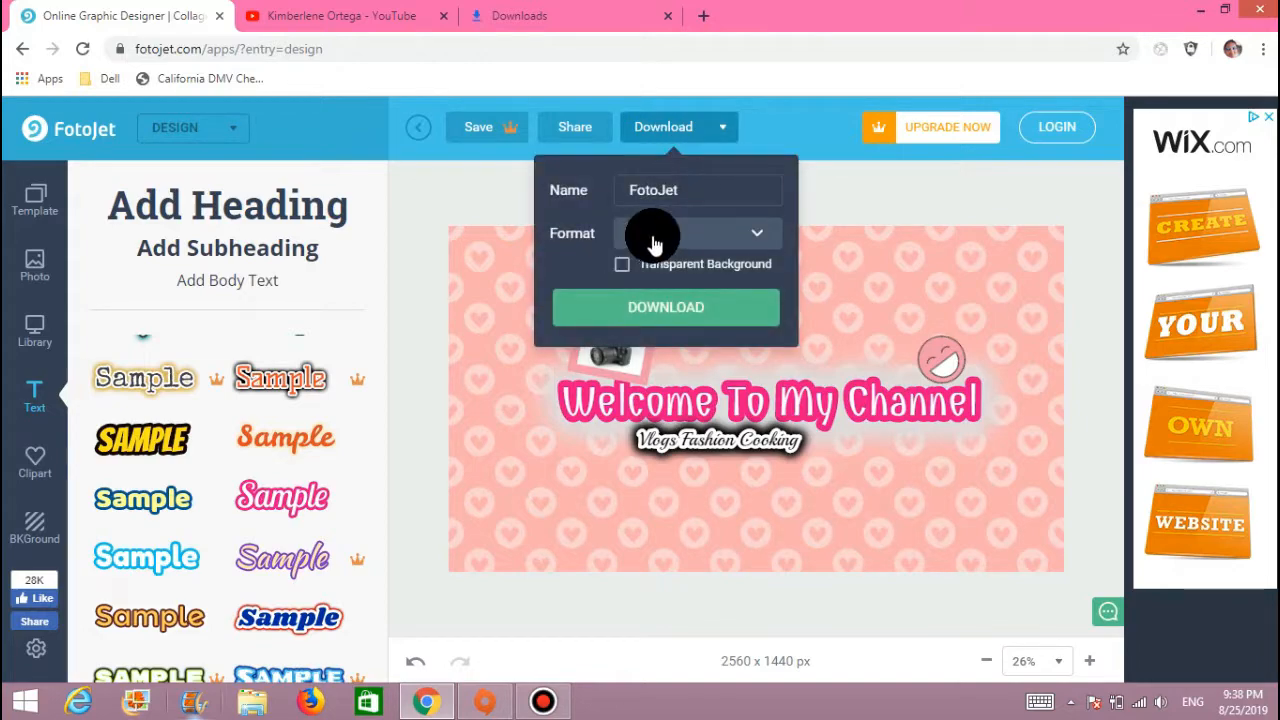
pyautogui.click(694, 308)
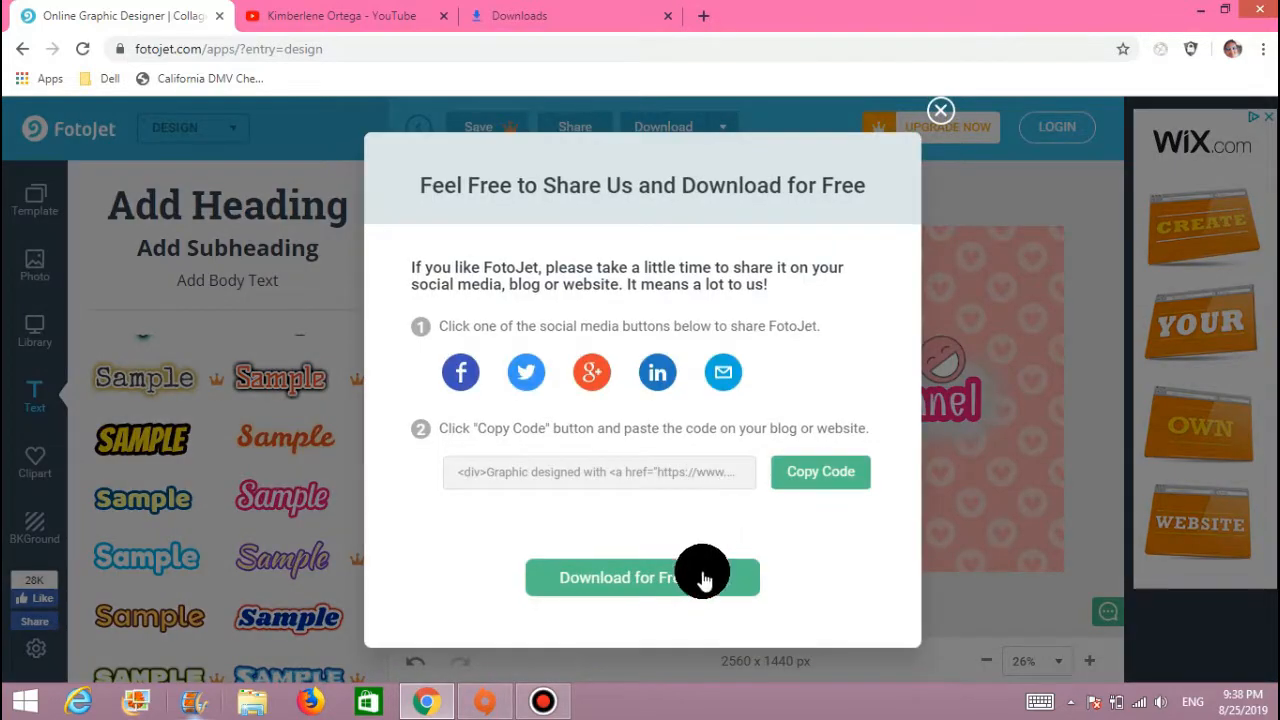
pyautogui.click(700, 585)
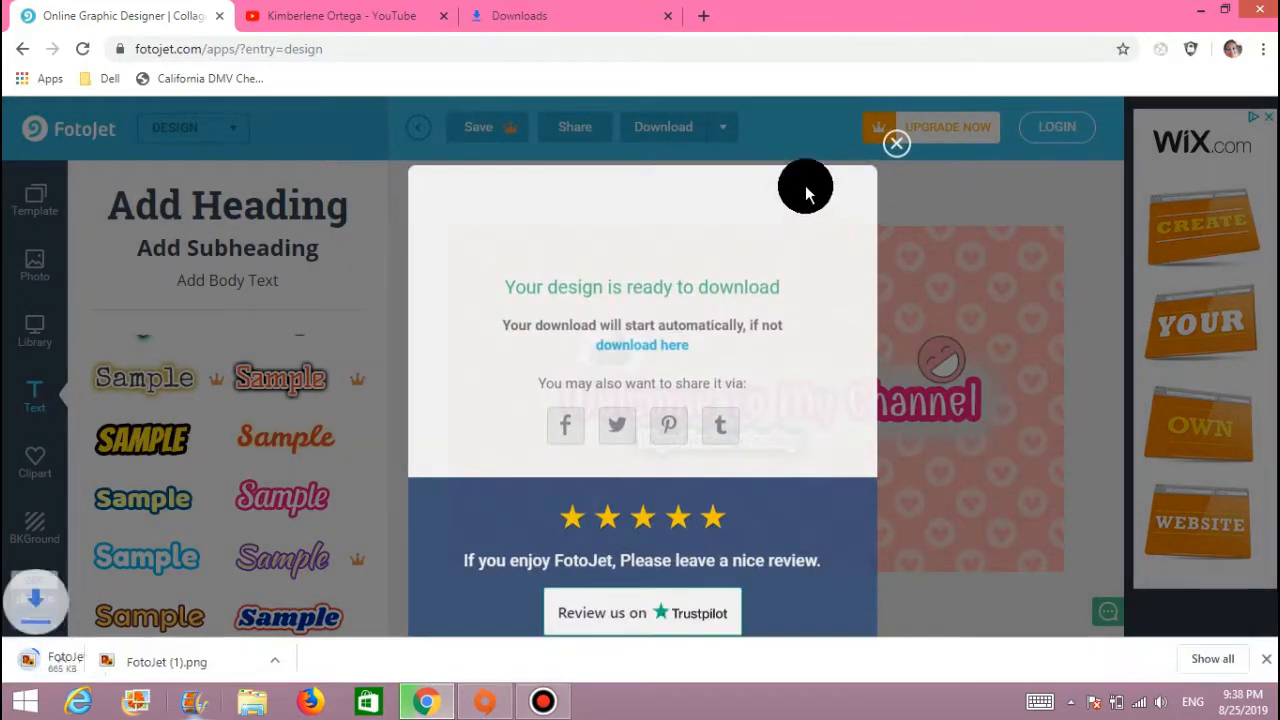
pyautogui.click(886, 594)
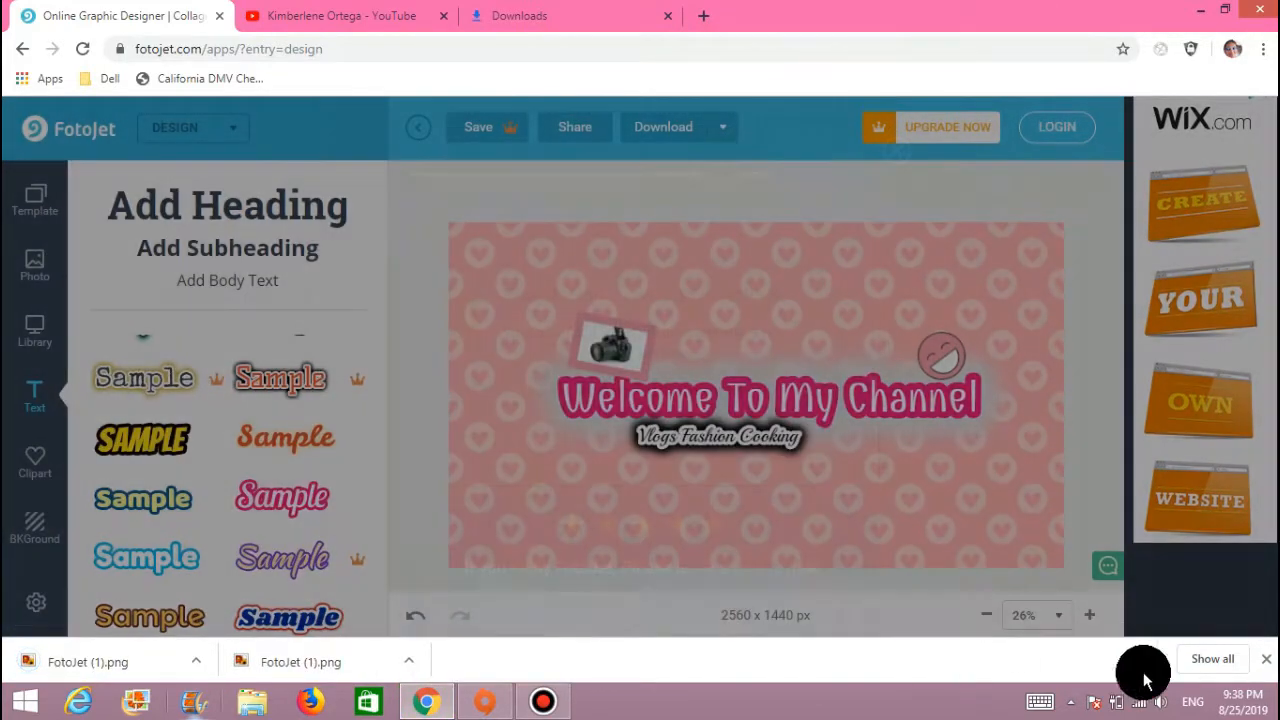
# - Show the newest FotoJet (1).png download in its folder and move it to Imágenes, replacing the existing file there
pyautogui.click(1194, 655)
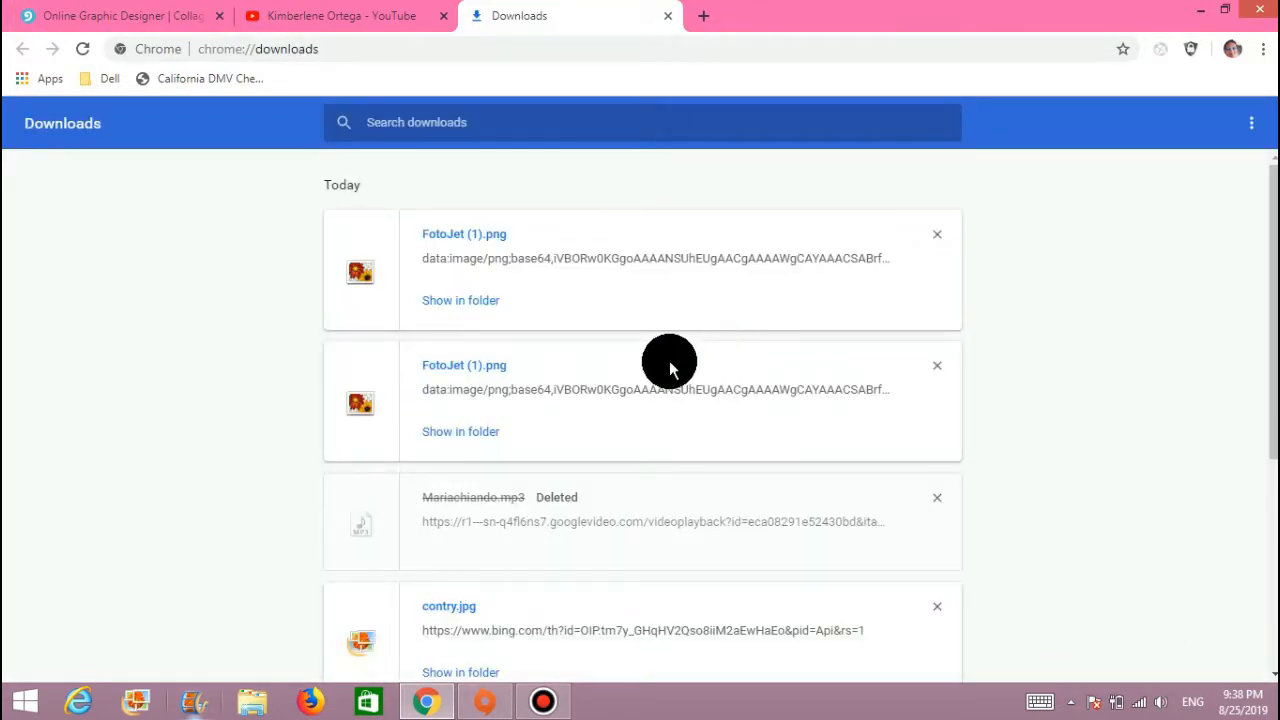
pyautogui.click(469, 300)
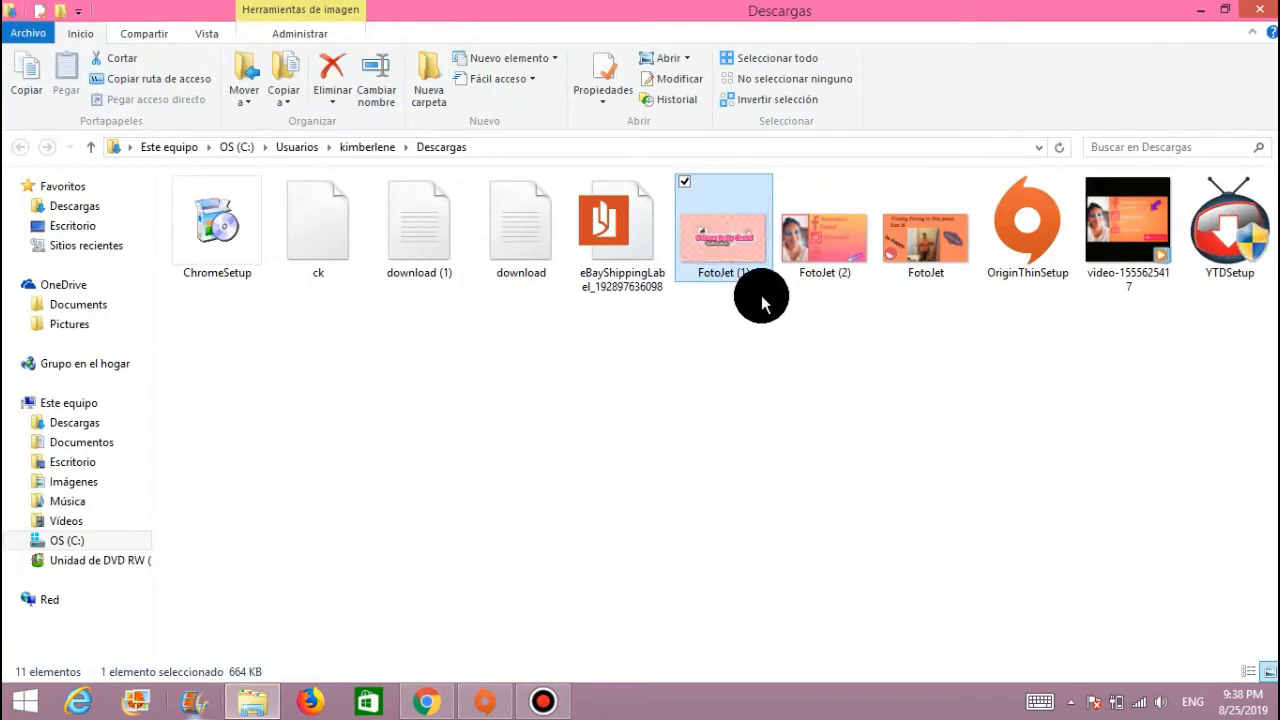
pyautogui.moveTo(746, 271); pyautogui.dragTo(100, 486)
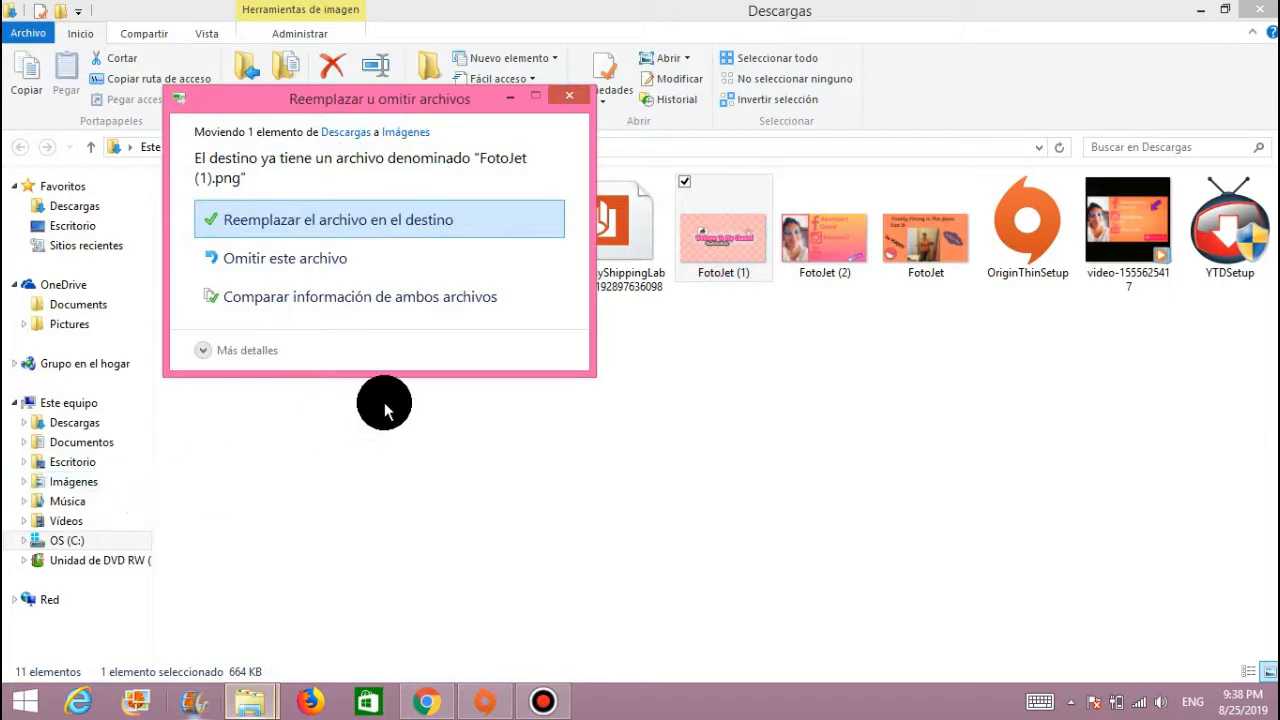
pyautogui.click(429, 220)
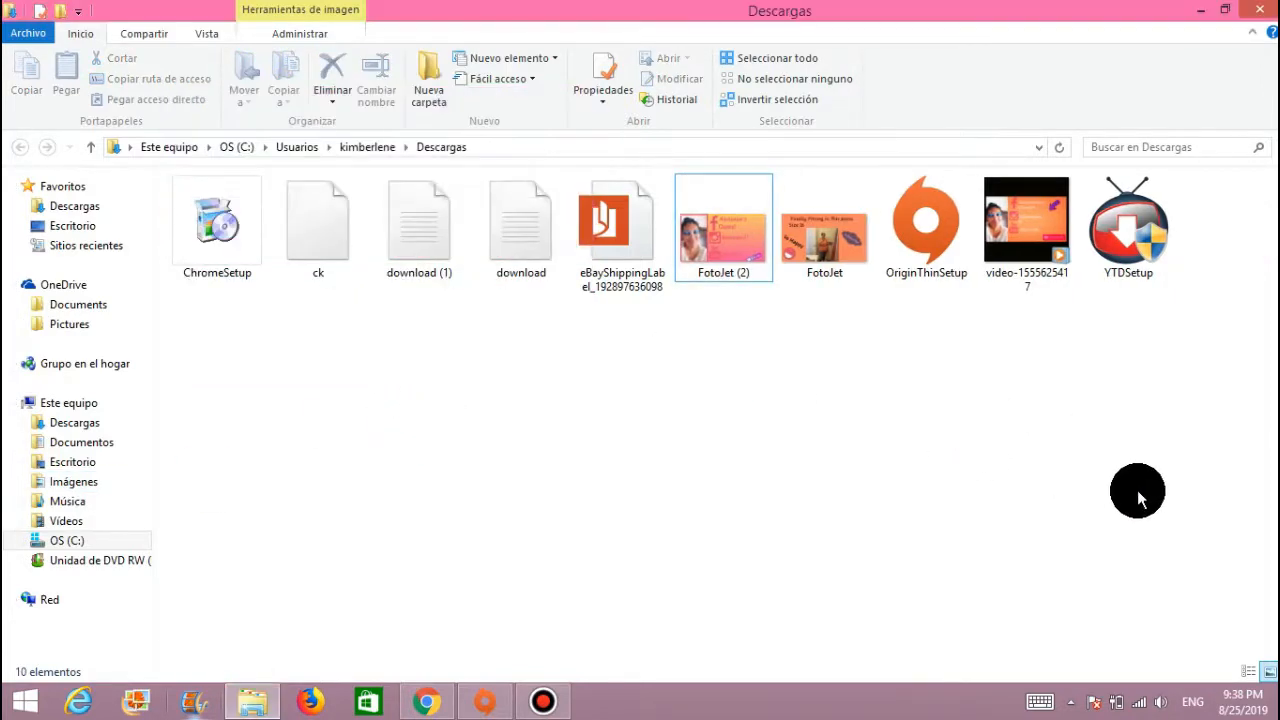
pyautogui.click(1263, 10)
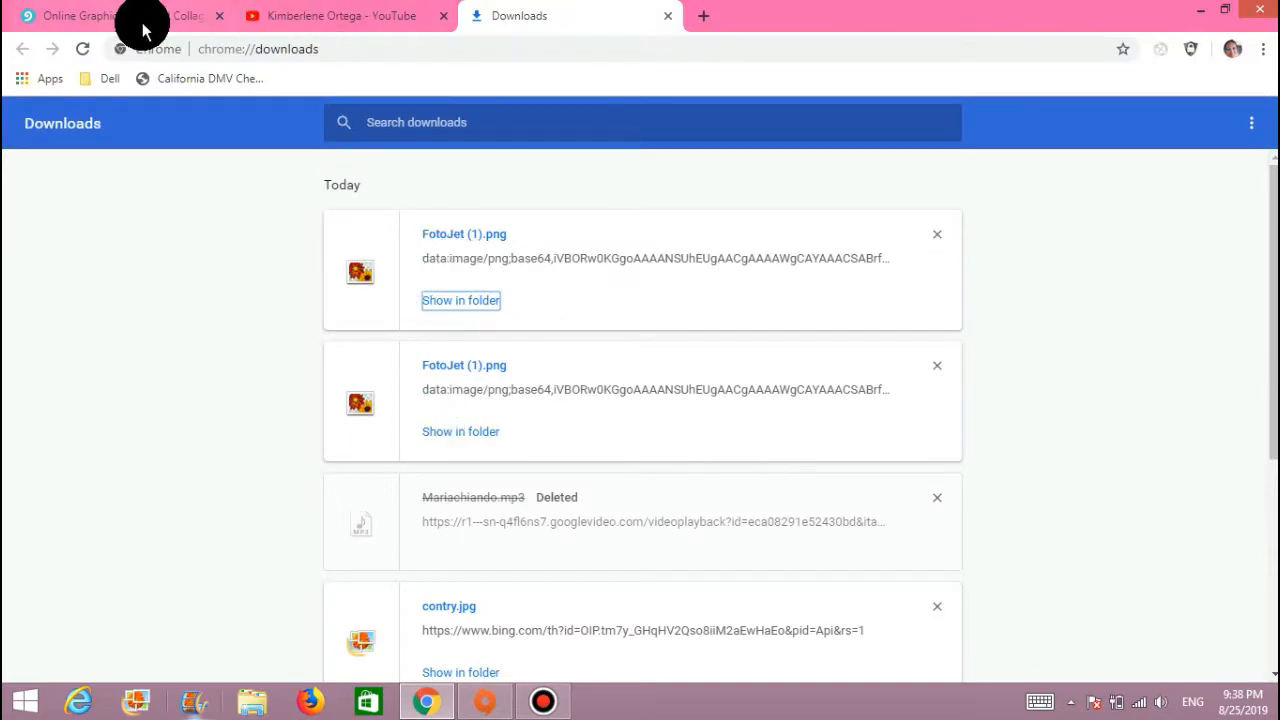
# - Switch to the YouTube channel page and upload the revised FotoJet (1) image from Imágenes as channel art
pyautogui.click(349, 25)
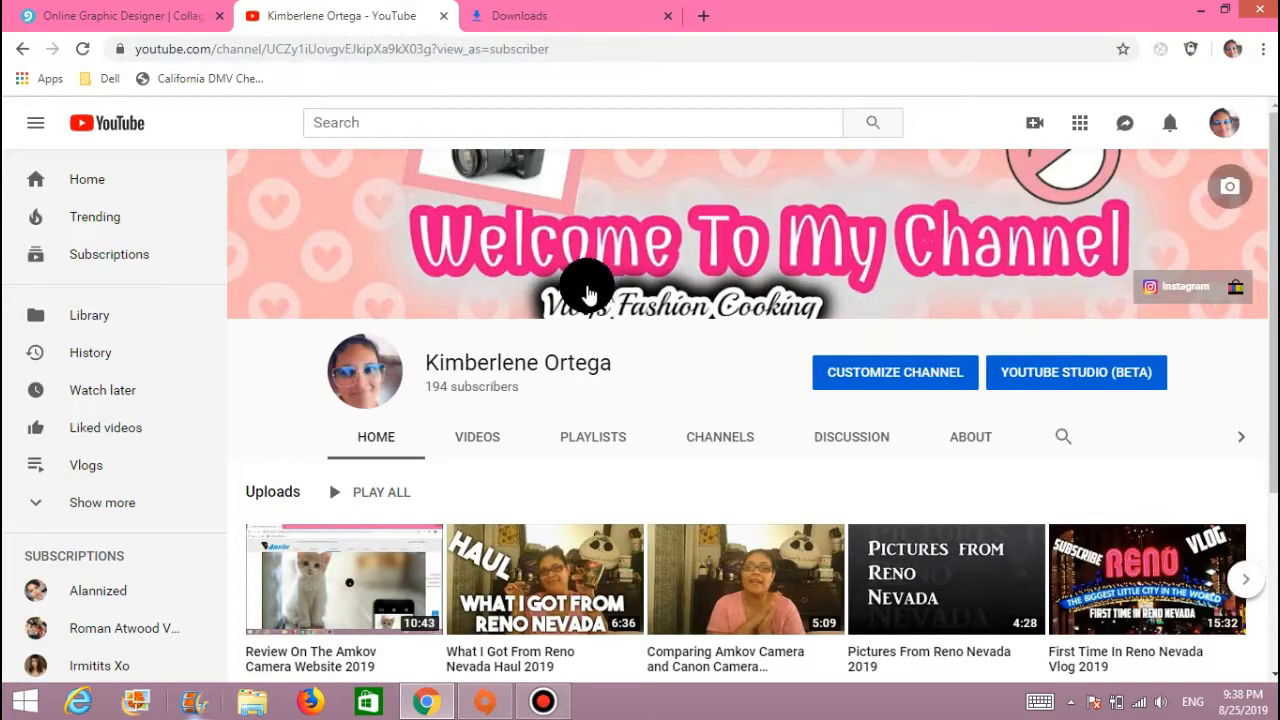
pyautogui.click(1230, 197)
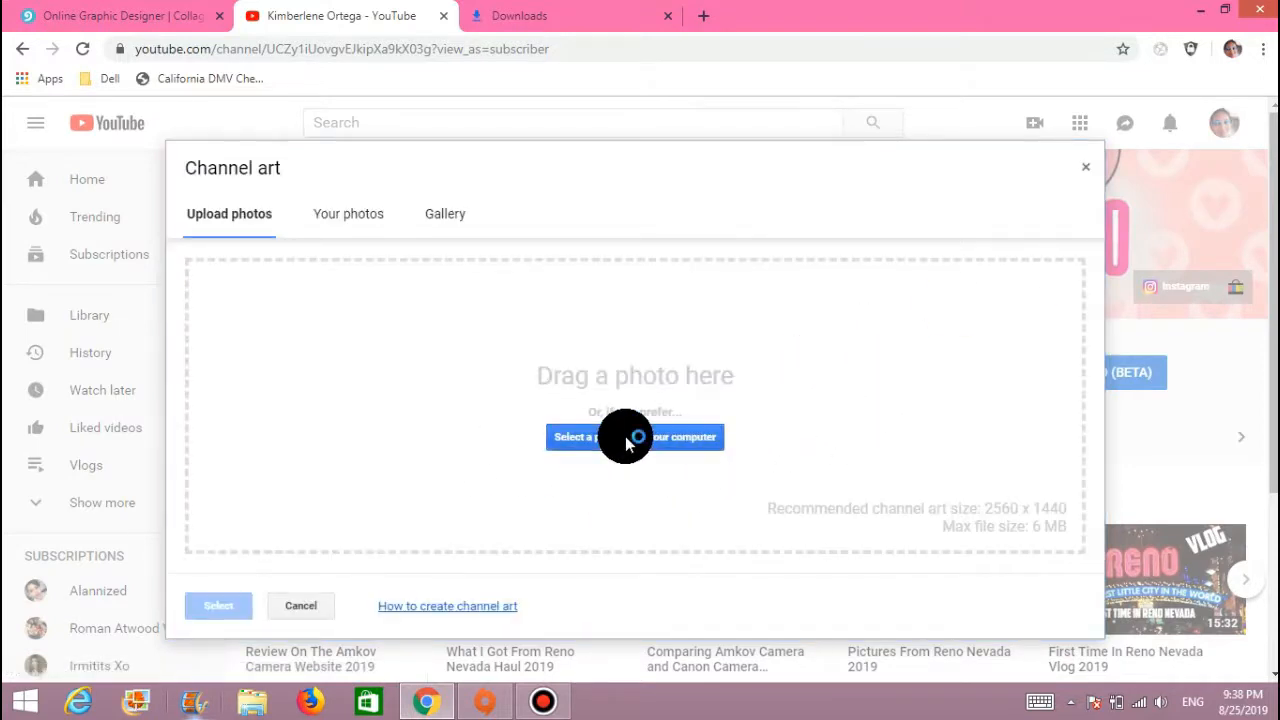
pyautogui.click(341, 428)
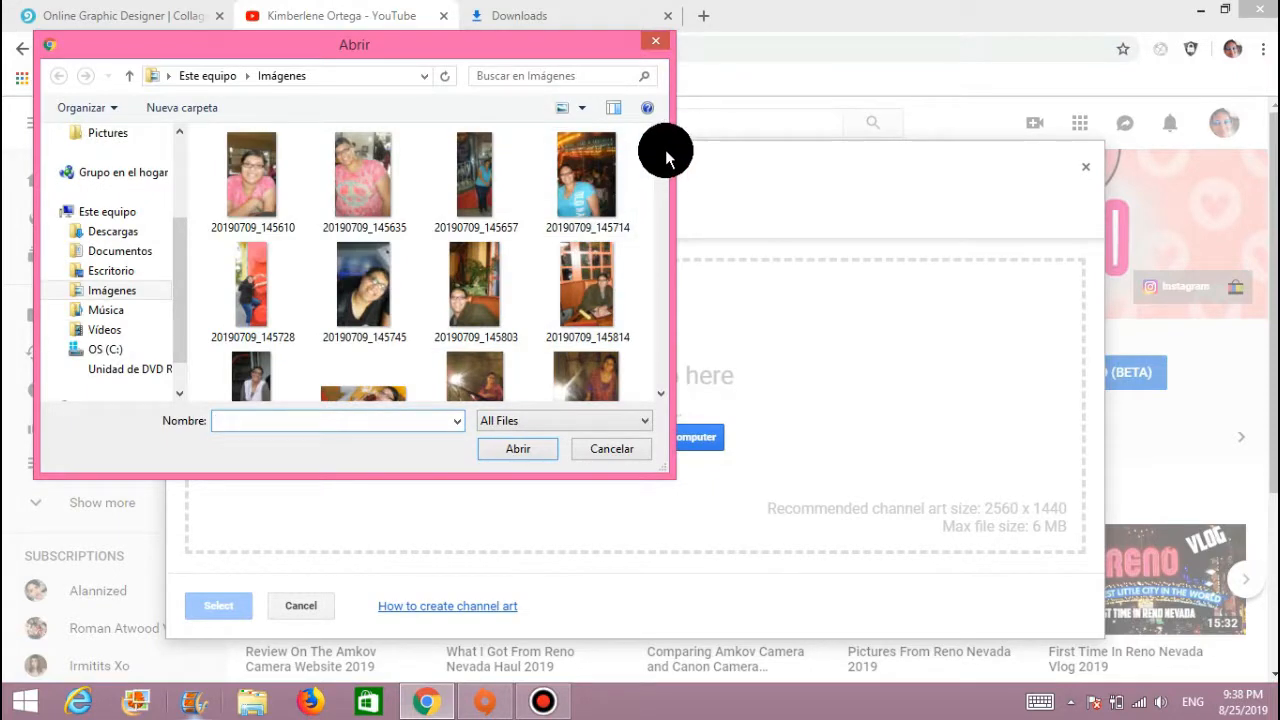
pyautogui.moveTo(662, 150); pyautogui.dragTo(663, 386)
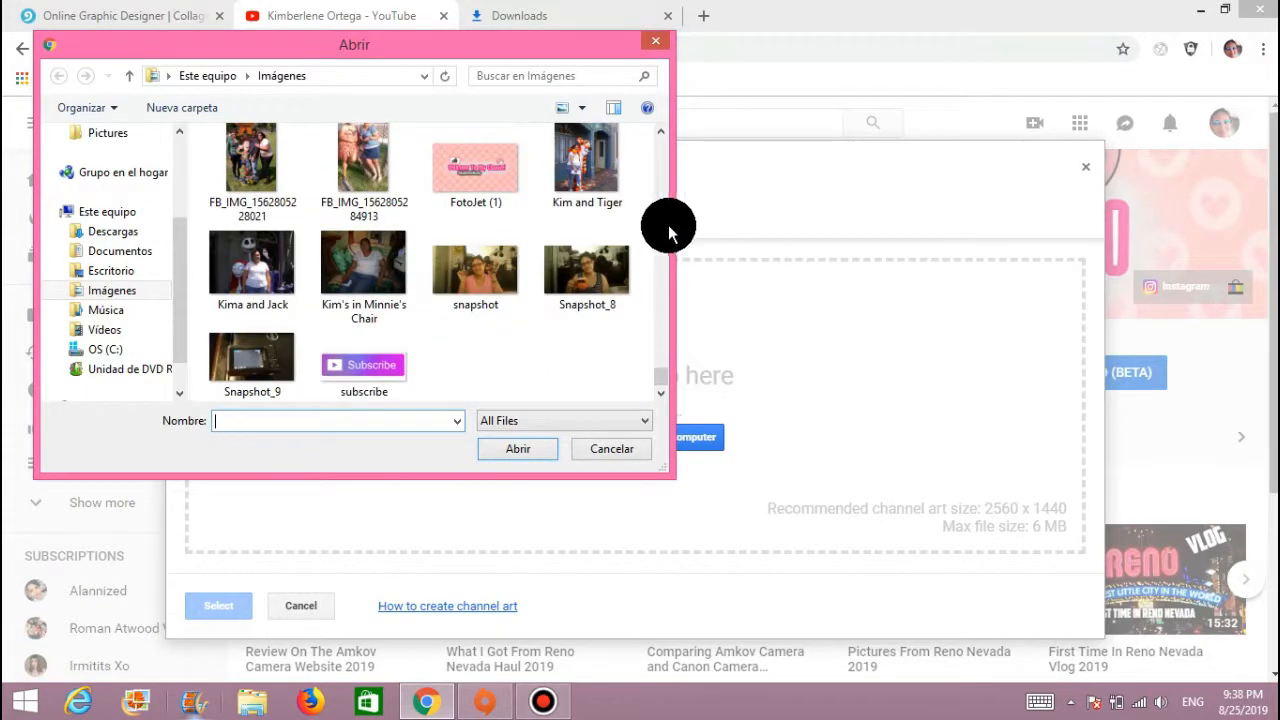
pyautogui.scroll(2, 664, 140)
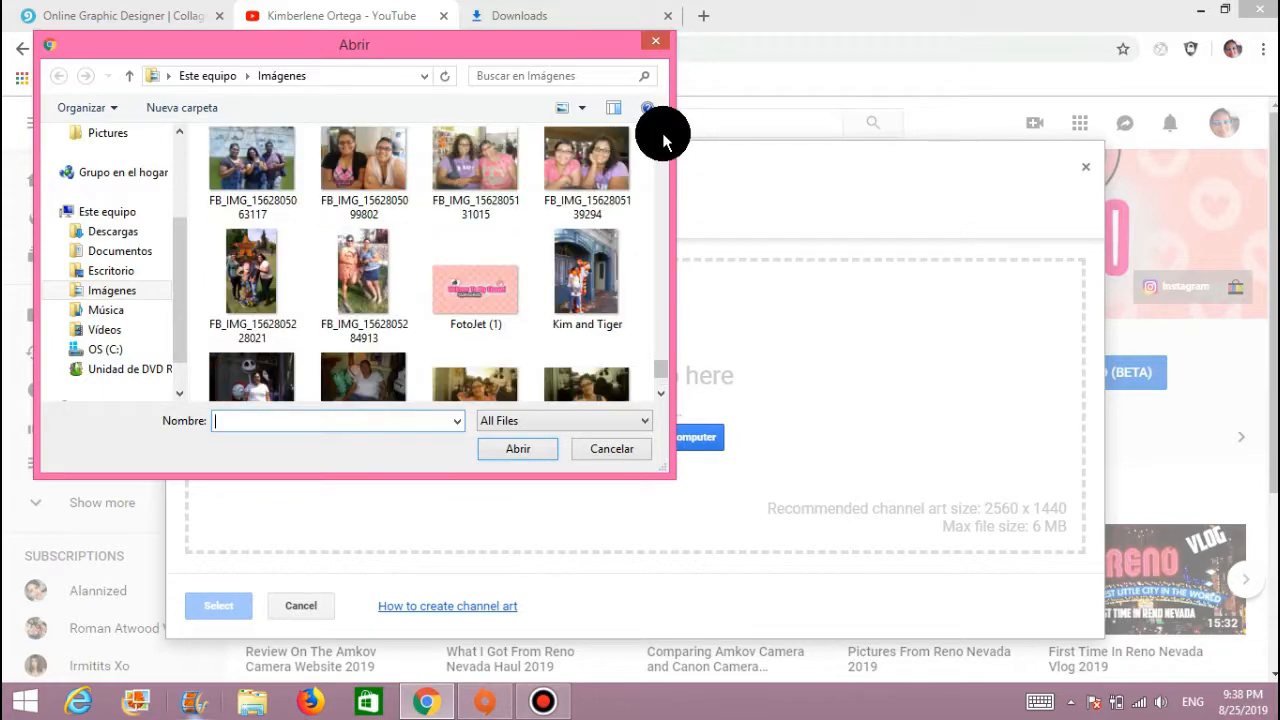
pyautogui.click(484, 288)
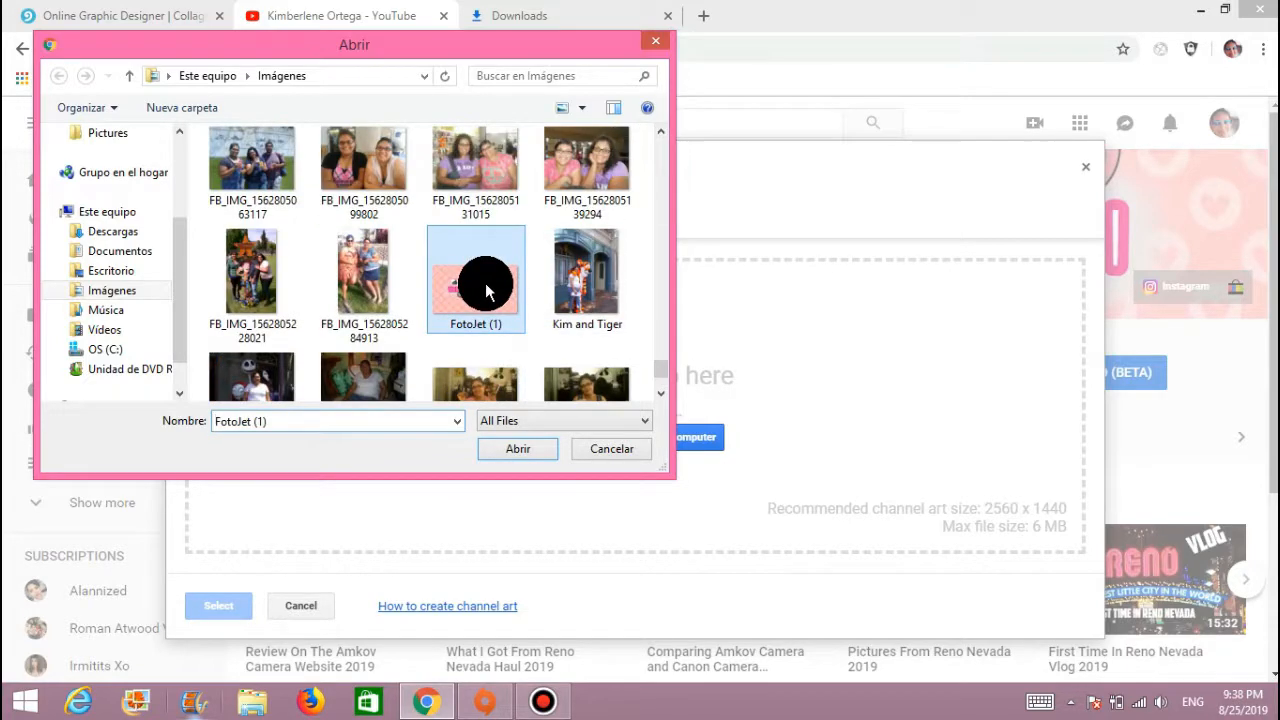
pyautogui.click(518, 450)
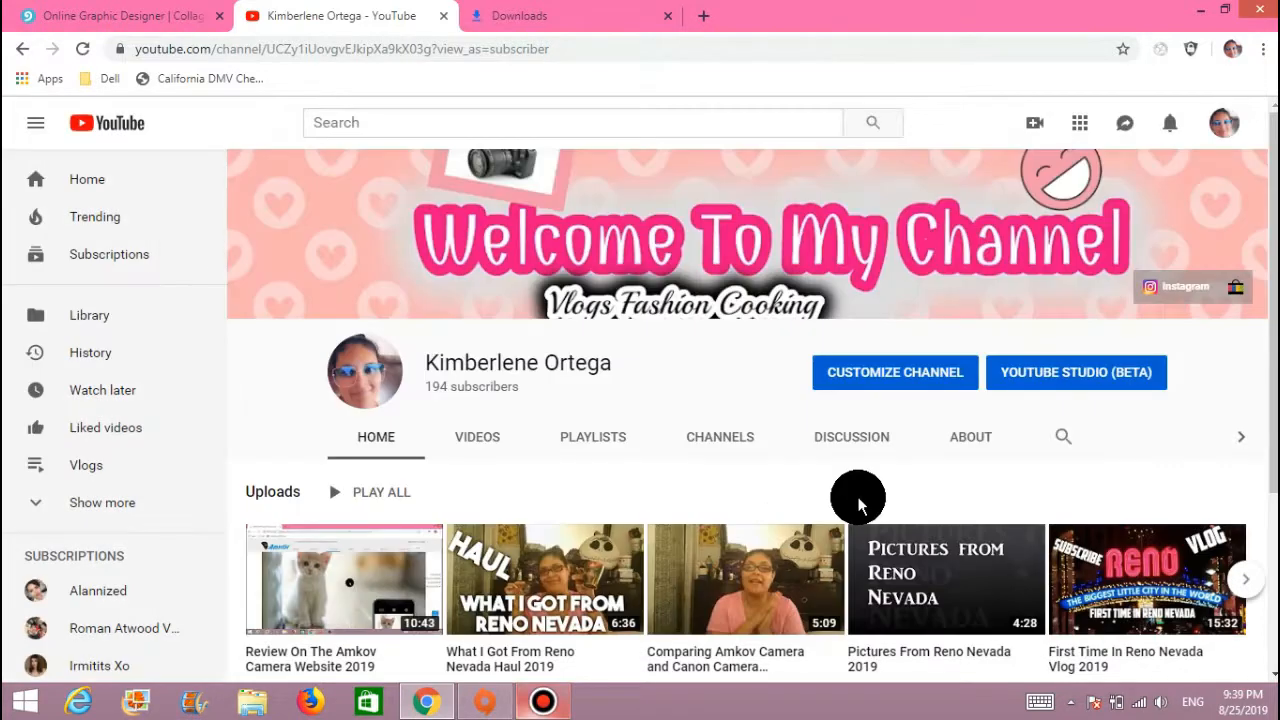